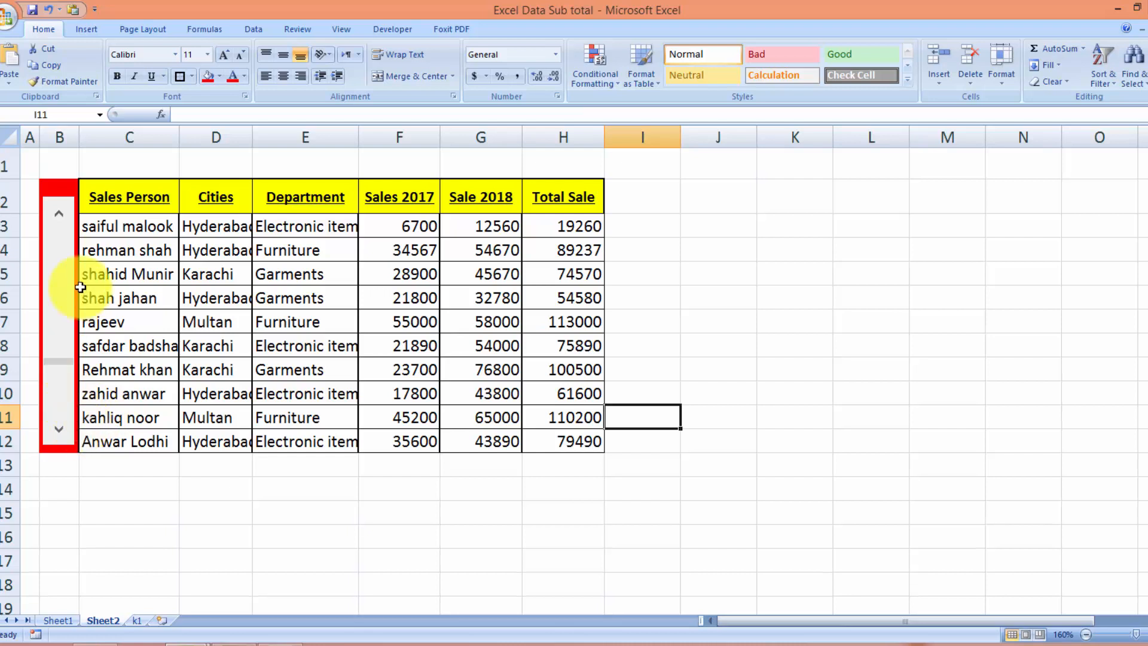
Step the Sheet2 sales table back through earlier records with its embedded scroll bar
left_click(64, 222)
left_click(65, 222)
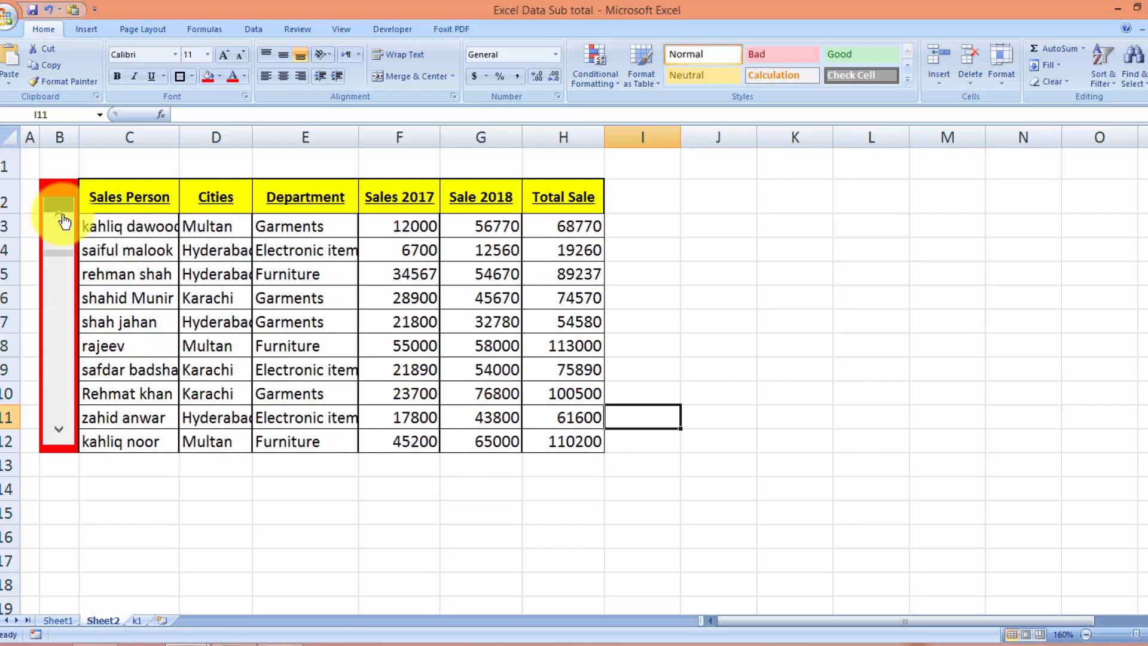
left_click(64, 222)
left_click(64, 222)
left_click(64, 222)
left_click(65, 222)
left_click(64, 222)
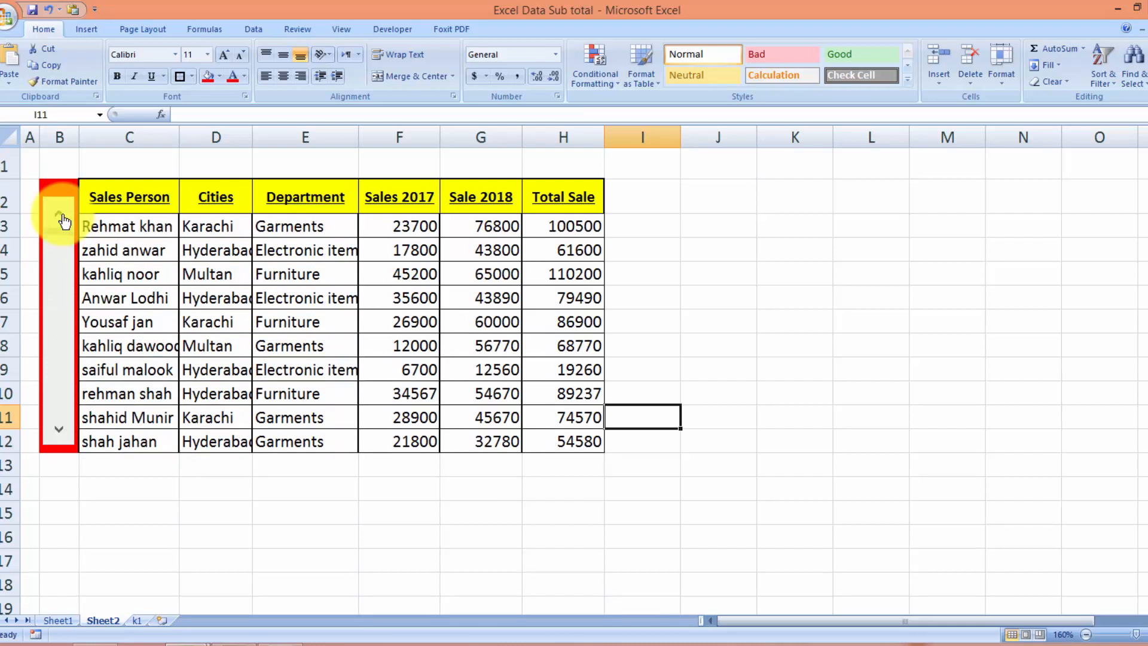
Step the Sheet2 sales table forward record by record to the Grand Total row with its scroll bar
left_click(59, 433)
left_click(59, 433)
left_click(58, 433)
left_click(59, 433)
left_click(59, 433)
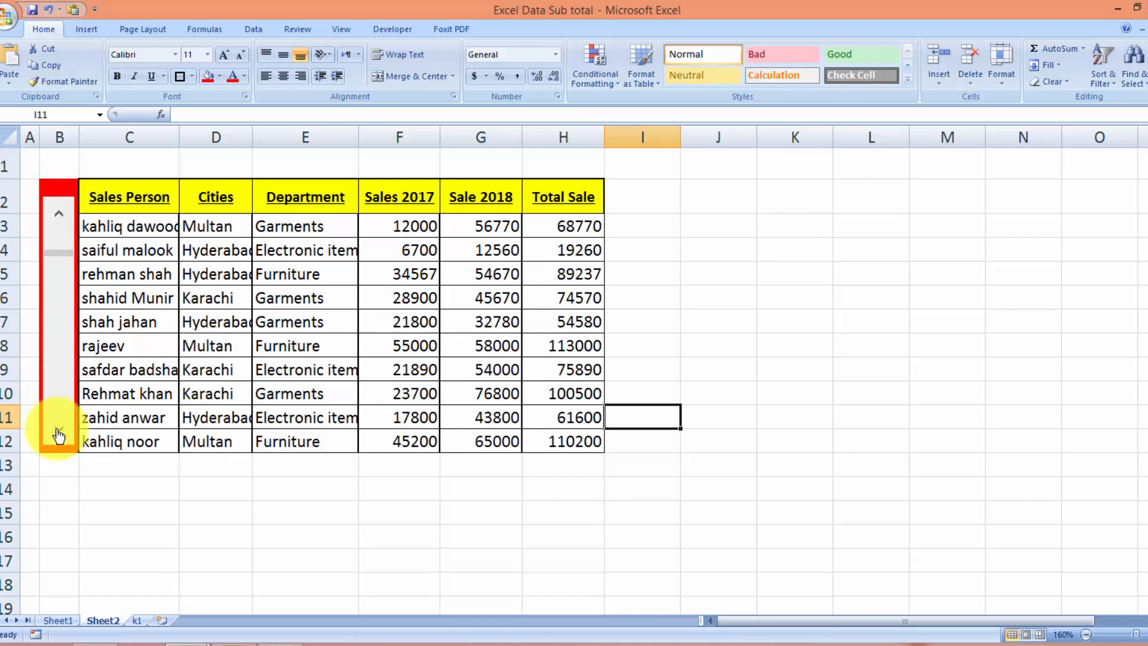
left_click(58, 433)
left_click(59, 433)
left_click(59, 433)
left_click(58, 433)
left_click(59, 433)
left_click(59, 433)
left_click(58, 433)
left_click(58, 433)
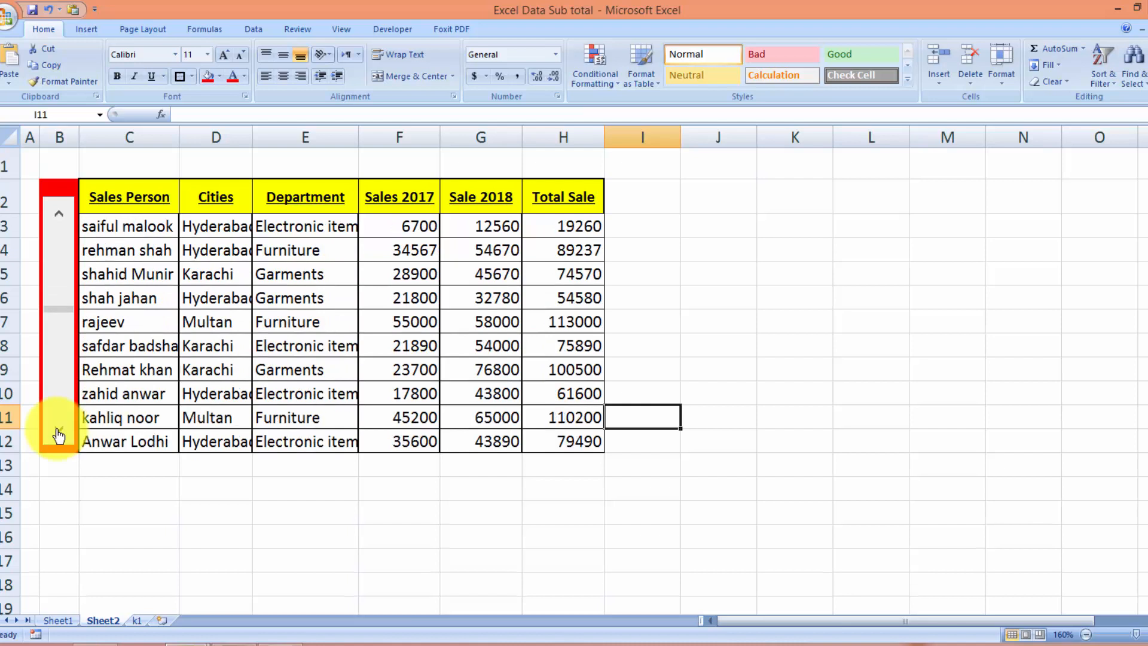
left_click(59, 433)
left_click(58, 433)
left_click(59, 433)
left_click(59, 433)
left_click(58, 433)
left_click(58, 433)
left_click(59, 433)
left_click(59, 433)
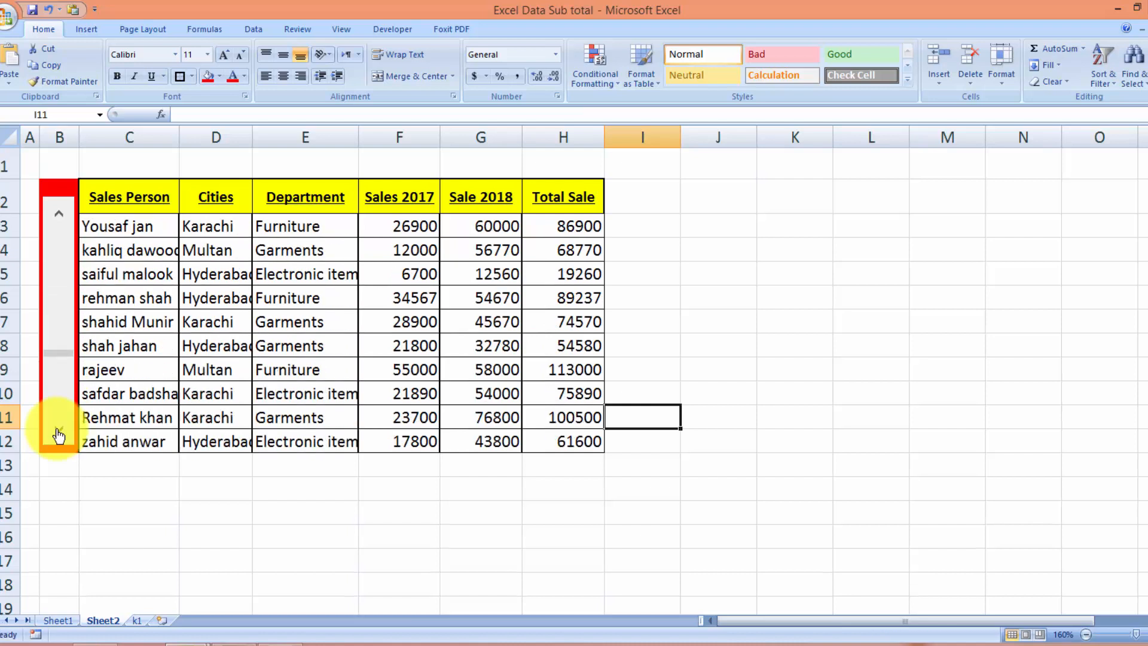
left_click(59, 433)
left_click(58, 433)
left_click(58, 433)
left_click(58, 433)
left_click(59, 433)
left_click(58, 433)
left_click(58, 433)
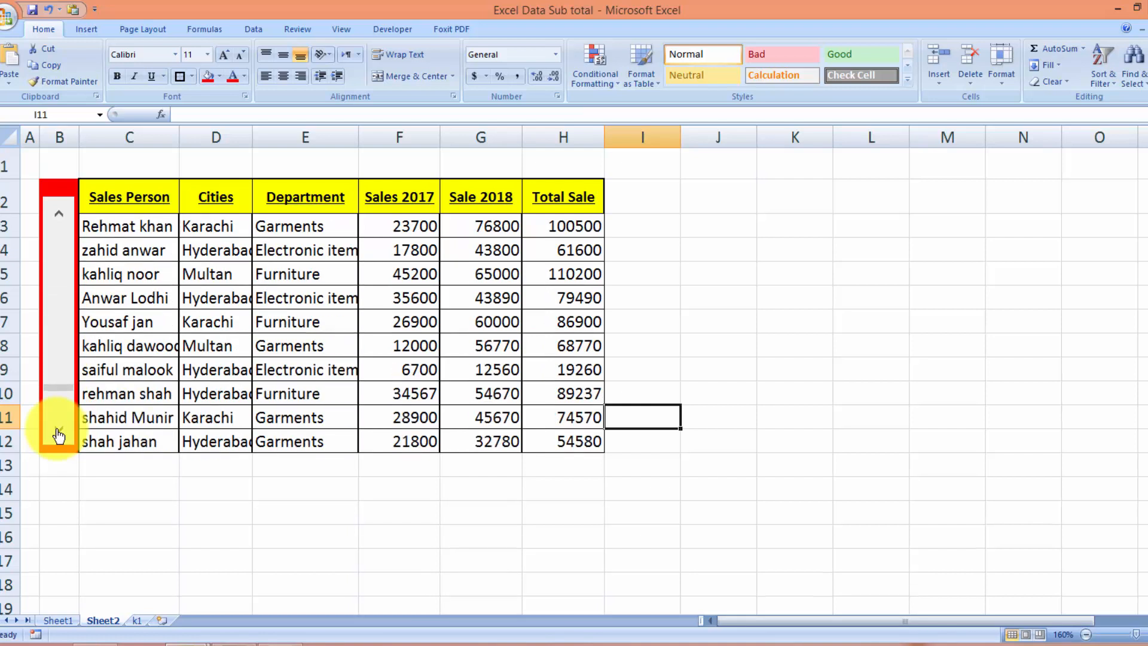
left_click(58, 433)
left_click(59, 433)
left_click(58, 433)
left_click(59, 433)
left_click(59, 433)
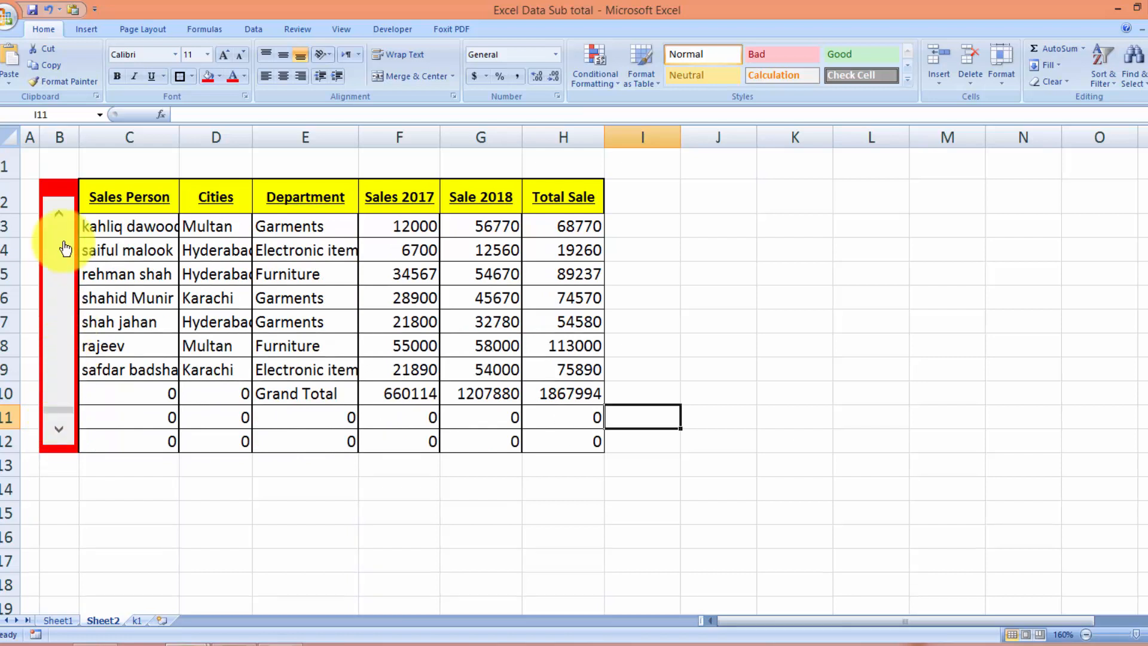
Step the Sheet2 sales table back from the Grand Total row with its scroll bar
left_click(62, 219)
left_click(61, 219)
left_click(62, 219)
left_click(62, 218)
left_click(61, 218)
left_click(62, 219)
left_click(61, 219)
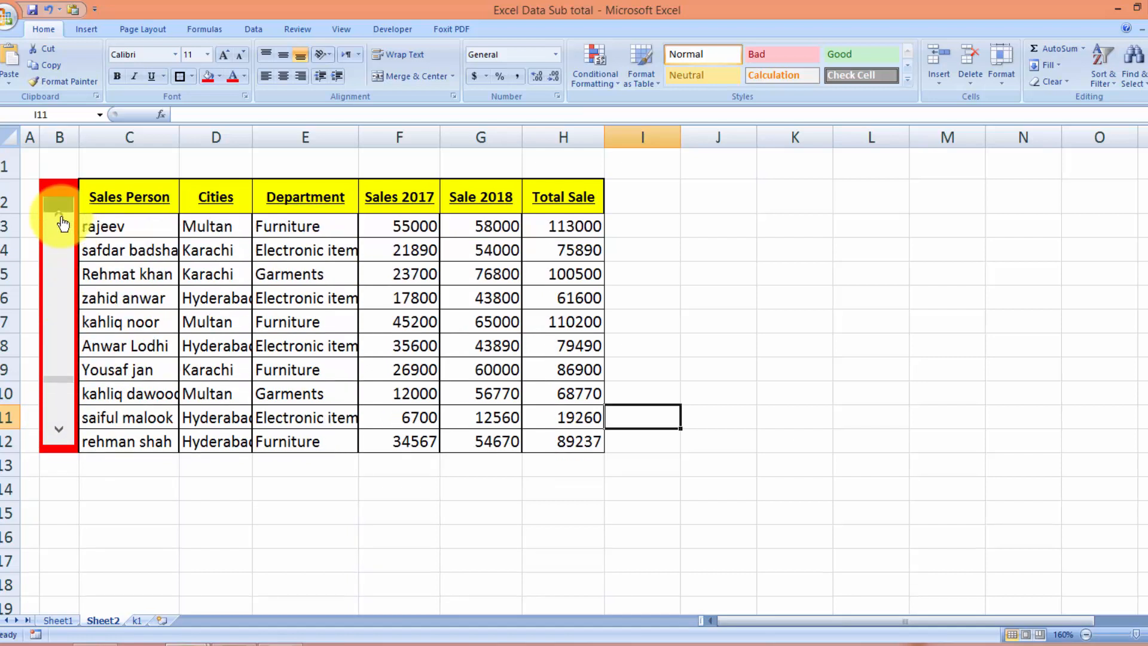
left_click(61, 217)
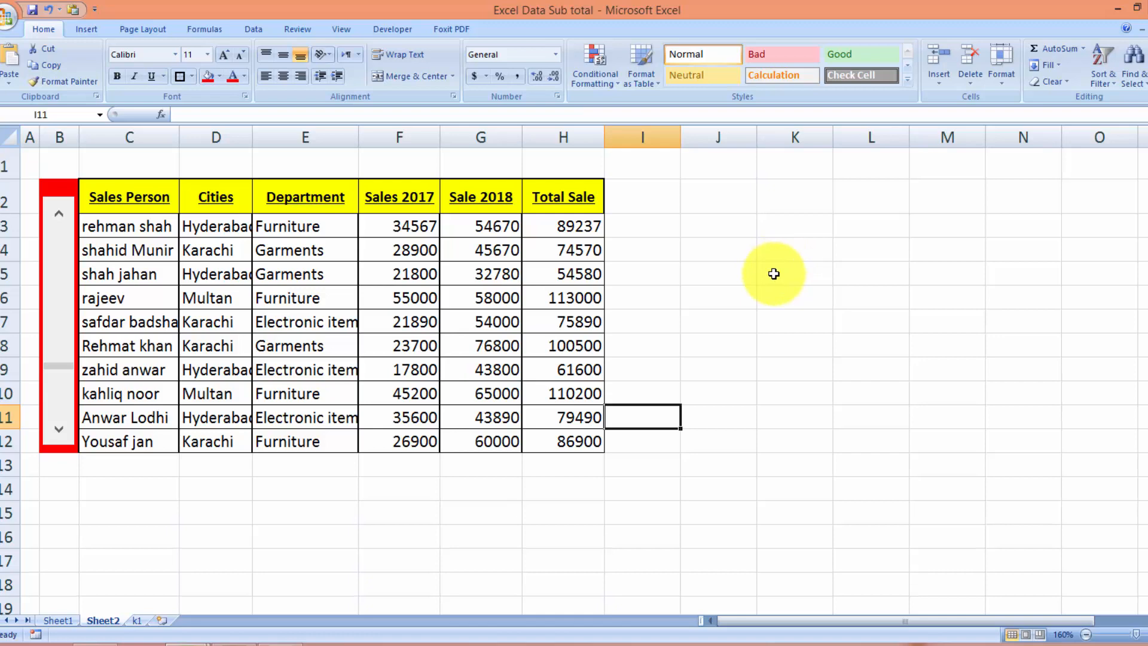
Examine the full source sales data on Sheet1, from the header row down to the Grand Total row
left_click(58, 621)
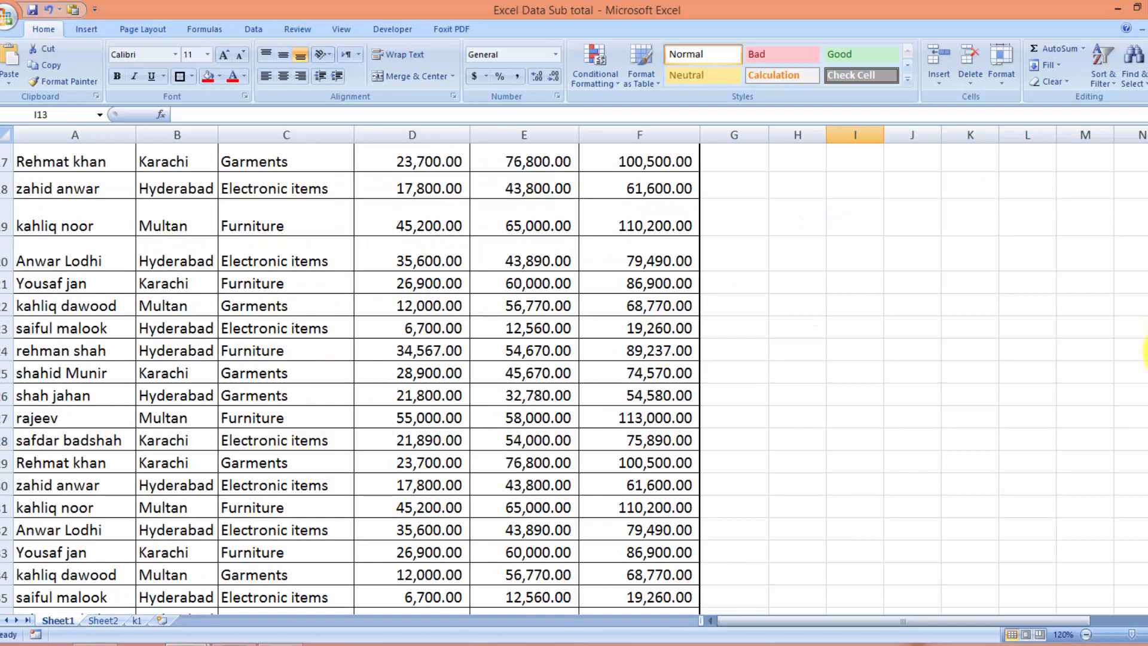
scroll(1145, 353, "down", 6)
scroll(1145, 457, "up", 6)
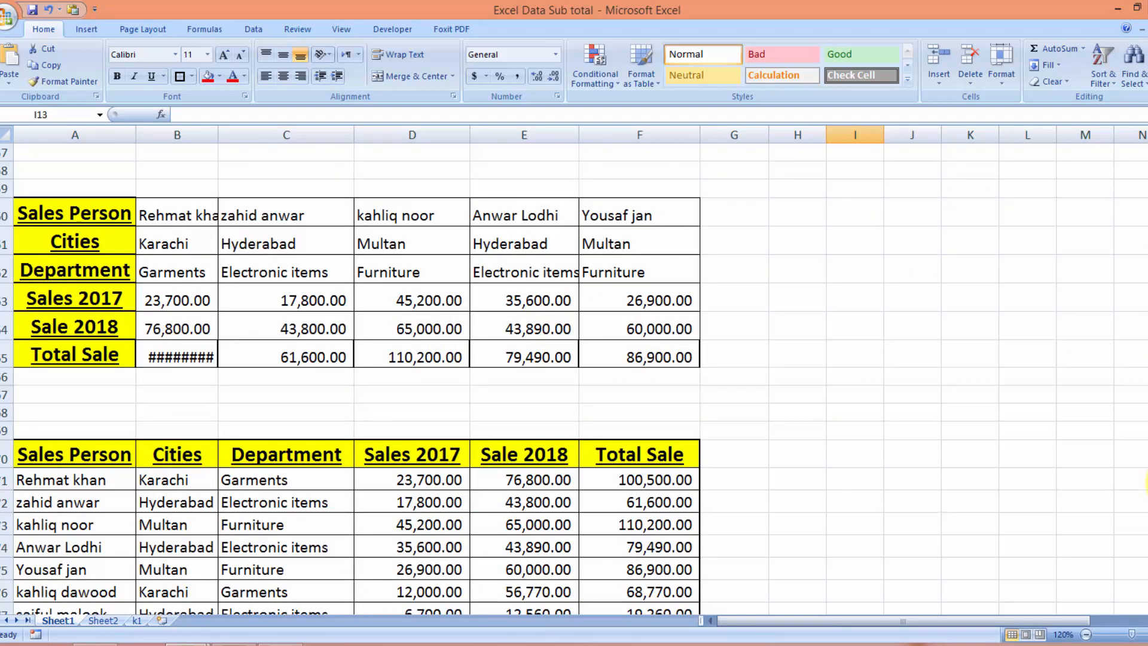
scroll(1145, 571, "down", 7)
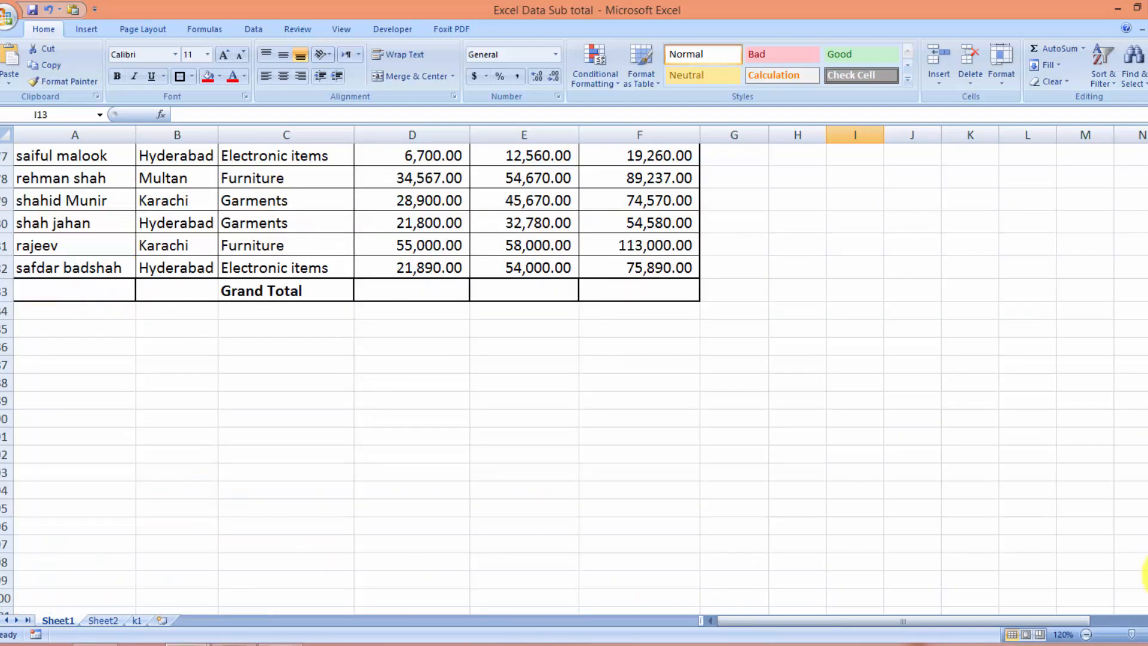
scroll(1145, 358, "up", 7)
scroll(1145, 358, "down", 7)
scroll(1145, 359, "up", 3)
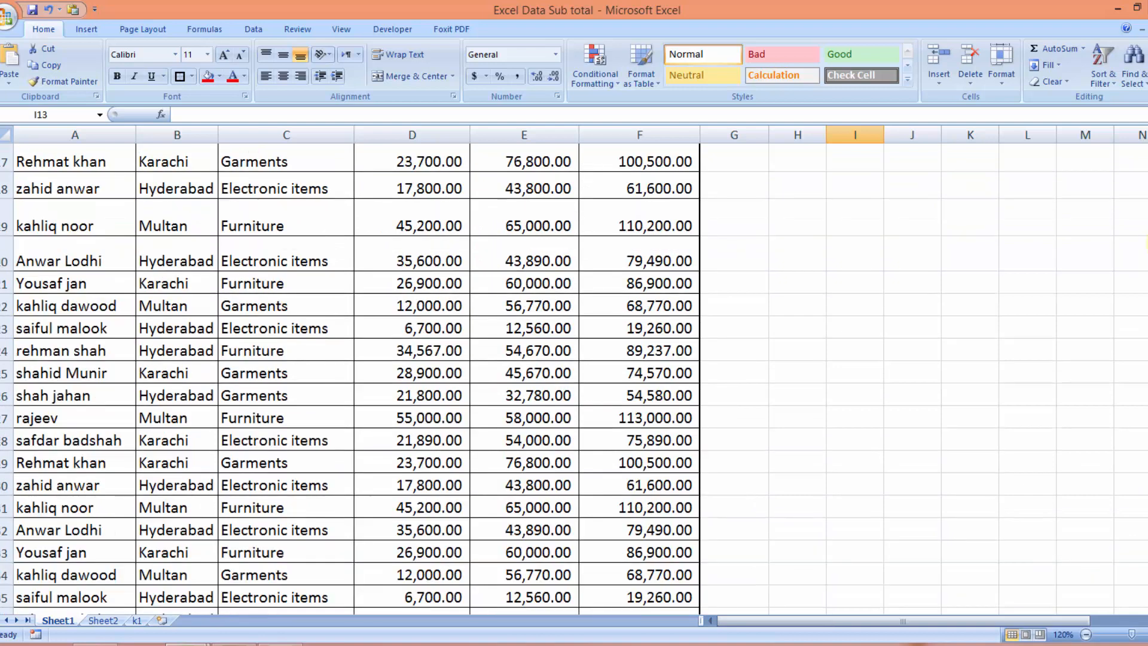
scroll(574, 371, "up", 5)
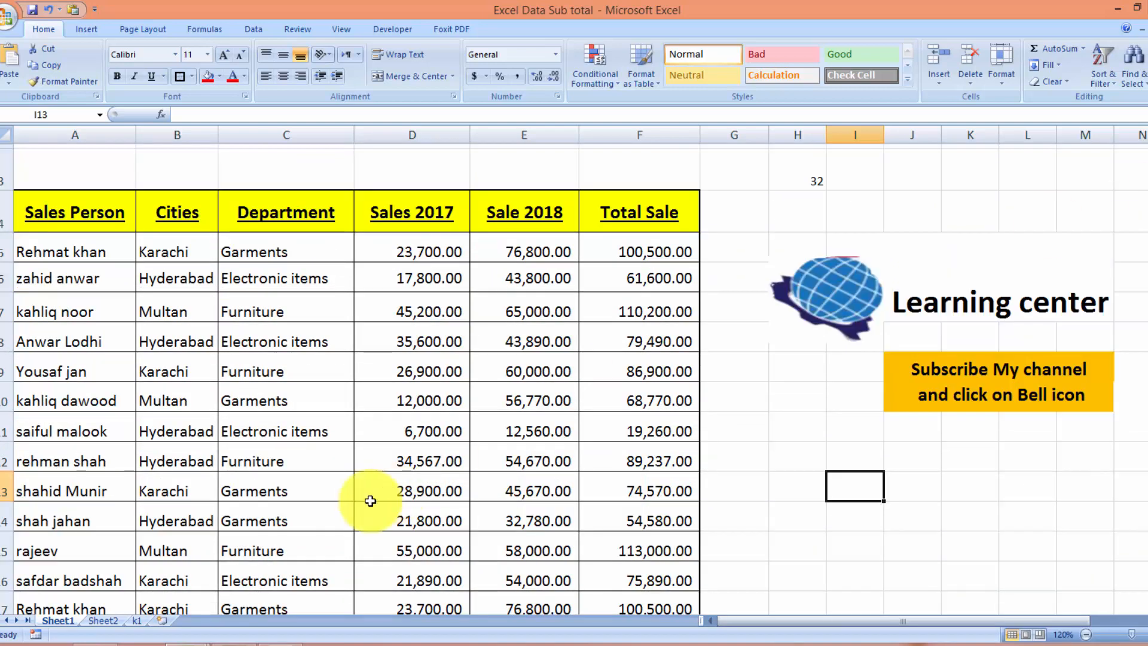
Return to Sheet2 and bring the scrolling sales table back to its first record
left_click(104, 621)
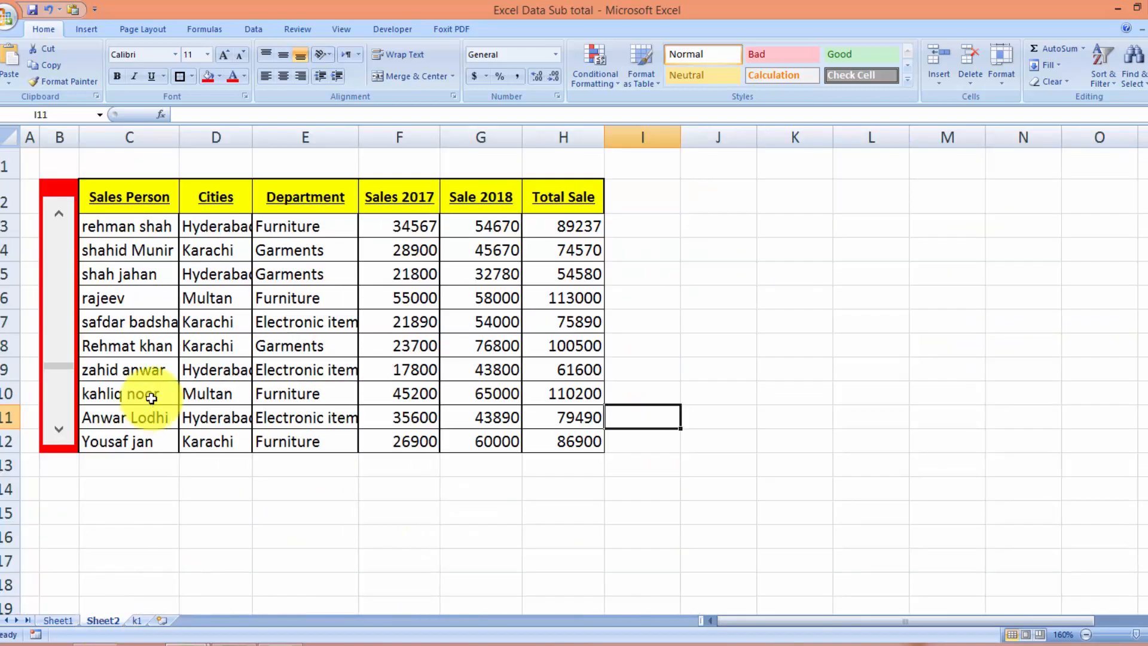
left_click(60, 215)
left_click_drag(60, 215, 61, 218)
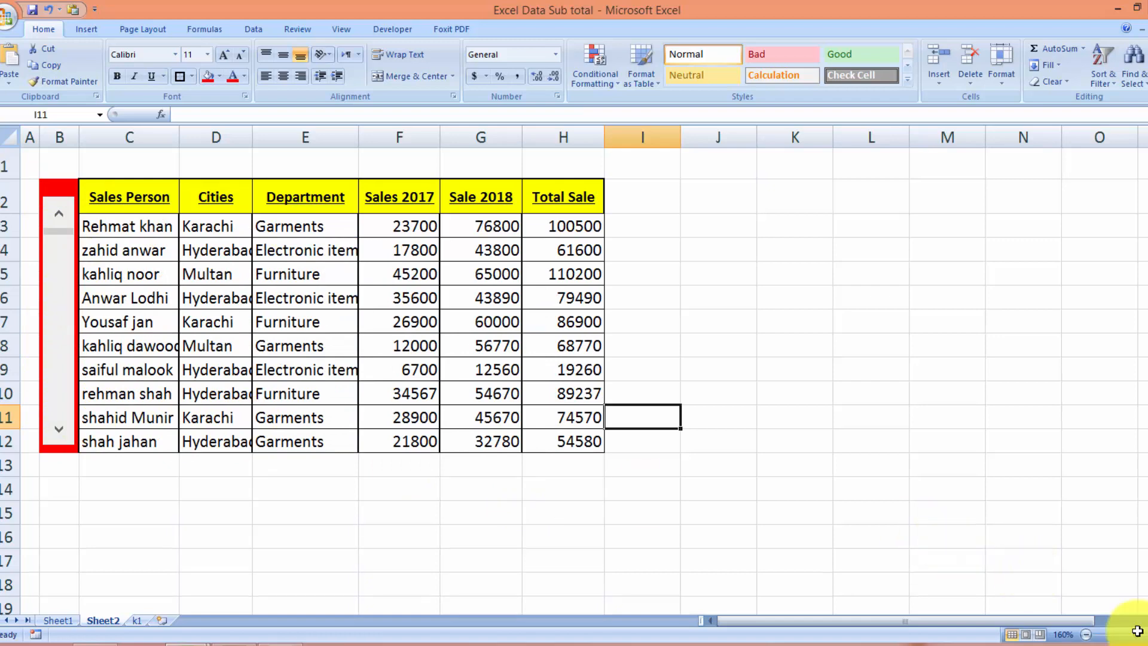
Step the Sheet2 sales table forward from its first record to check how its rows update
left_click(1085, 635)
left_click(1086, 634)
left_click(1085, 634)
left_click(1086, 635)
left_click(1085, 634)
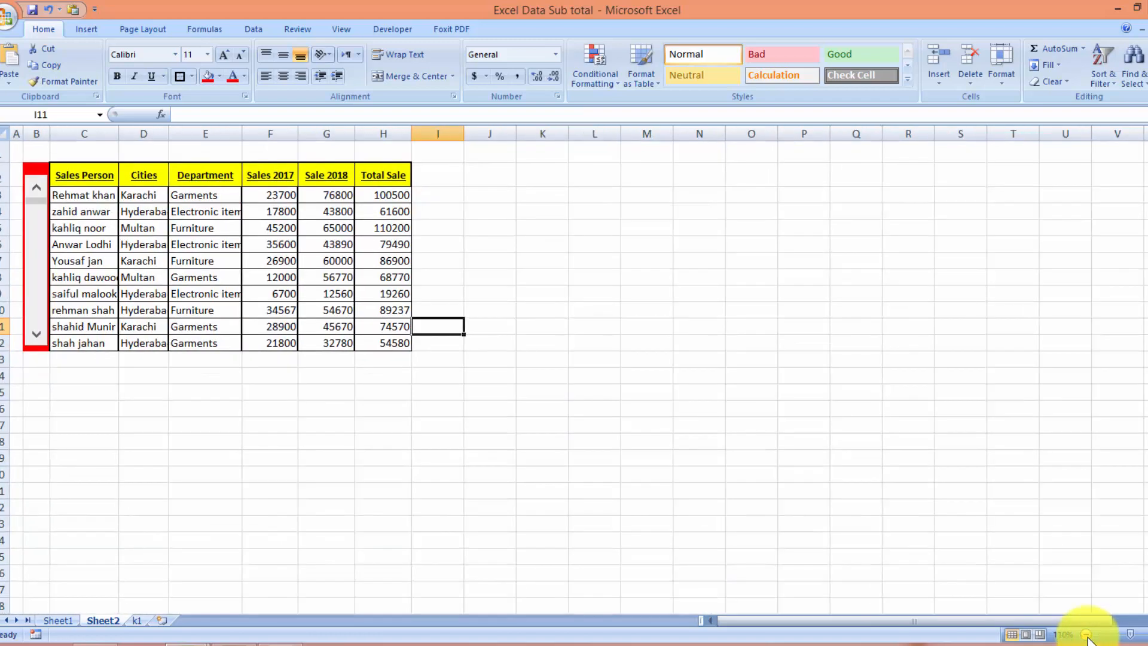
left_click(36, 344)
left_click(36, 344)
left_click(36, 344)
left_click(36, 343)
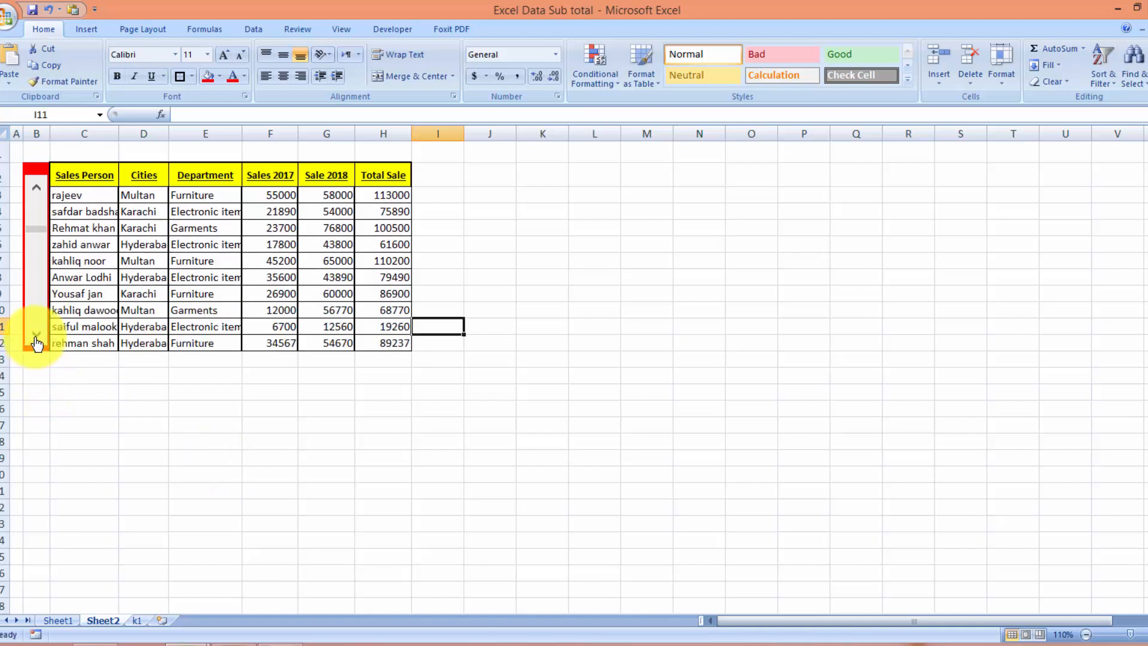
left_click(36, 343)
left_click(35, 343)
left_click(35, 343)
left_click(36, 343)
left_click(36, 342)
left_click(36, 342)
left_click(36, 342)
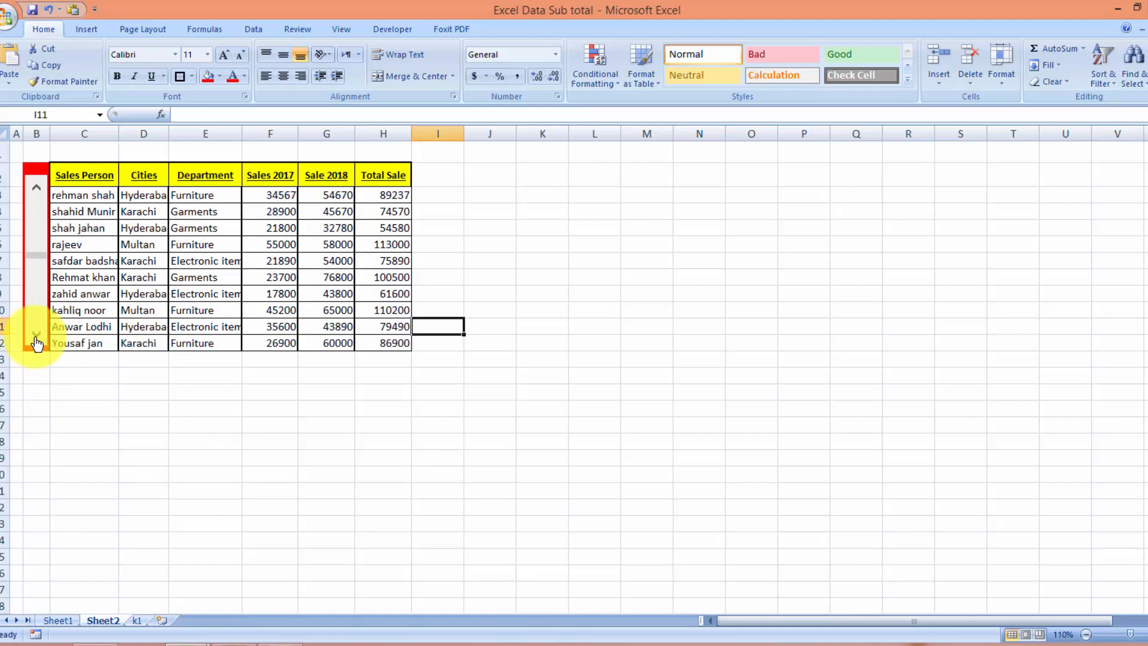
left_click(36, 343)
left_click(36, 342)
left_click(36, 343)
left_click(36, 342)
left_click(36, 343)
left_click(36, 343)
left_click(35, 343)
left_click(36, 343)
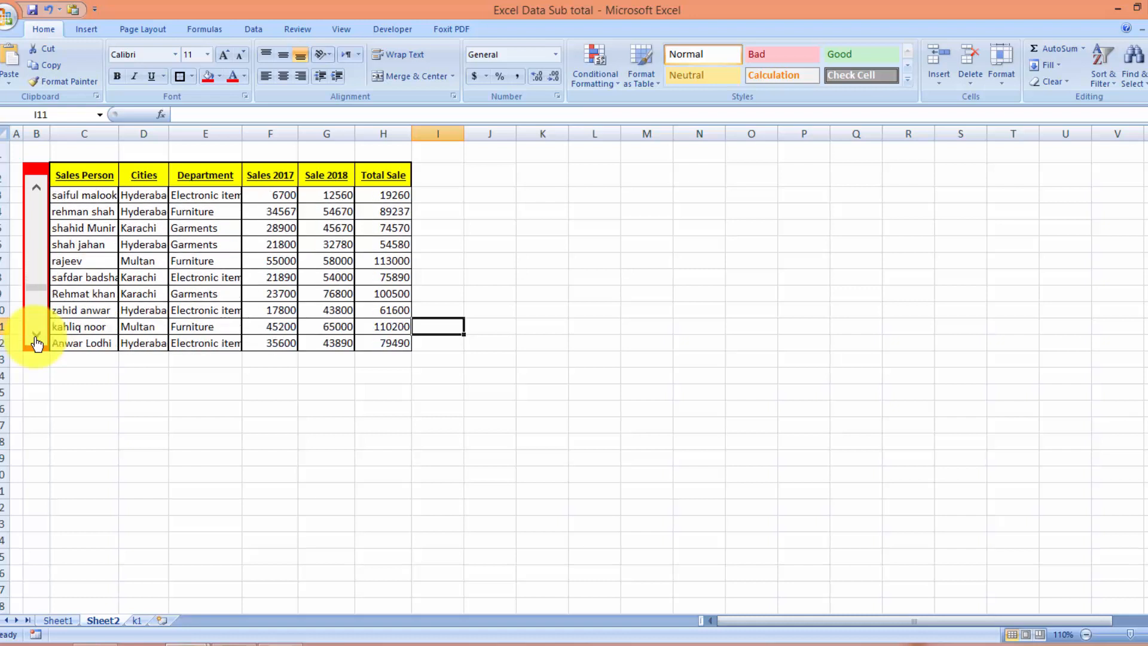
left_click(36, 343)
left_click(36, 343)
left_click(36, 343)
left_click(36, 343)
left_click(36, 343)
left_click(36, 342)
left_click(36, 343)
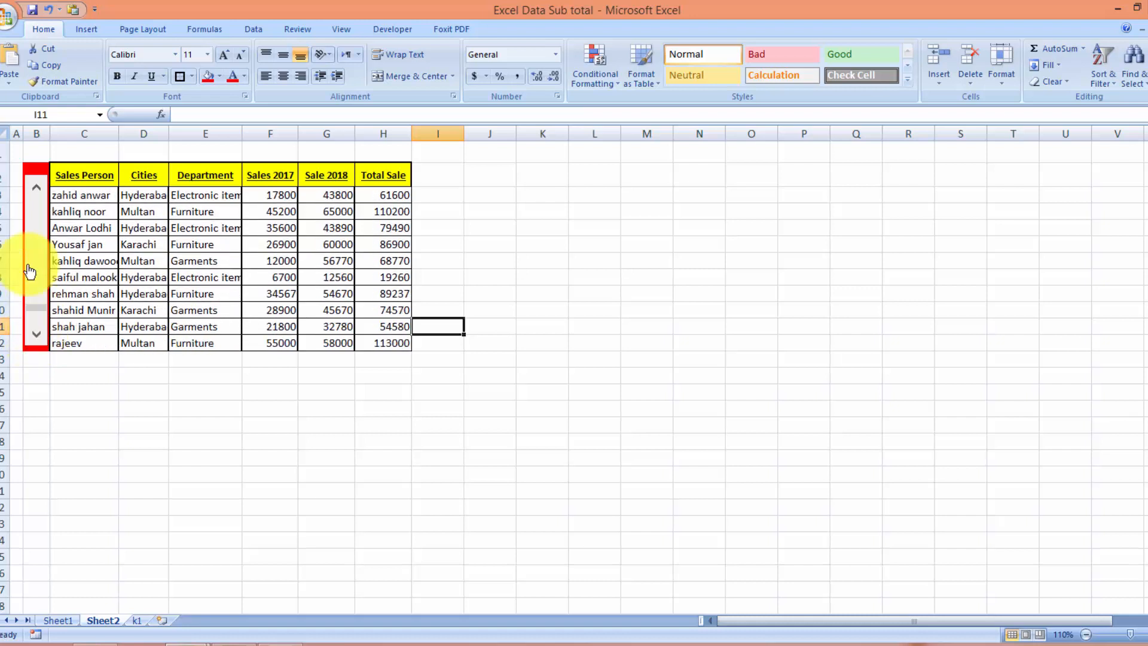
Step the Sheet2 sales table back several records to check its backward scrolling
left_click(36, 189)
left_click(36, 188)
left_click(36, 188)
left_click(36, 189)
left_click(36, 188)
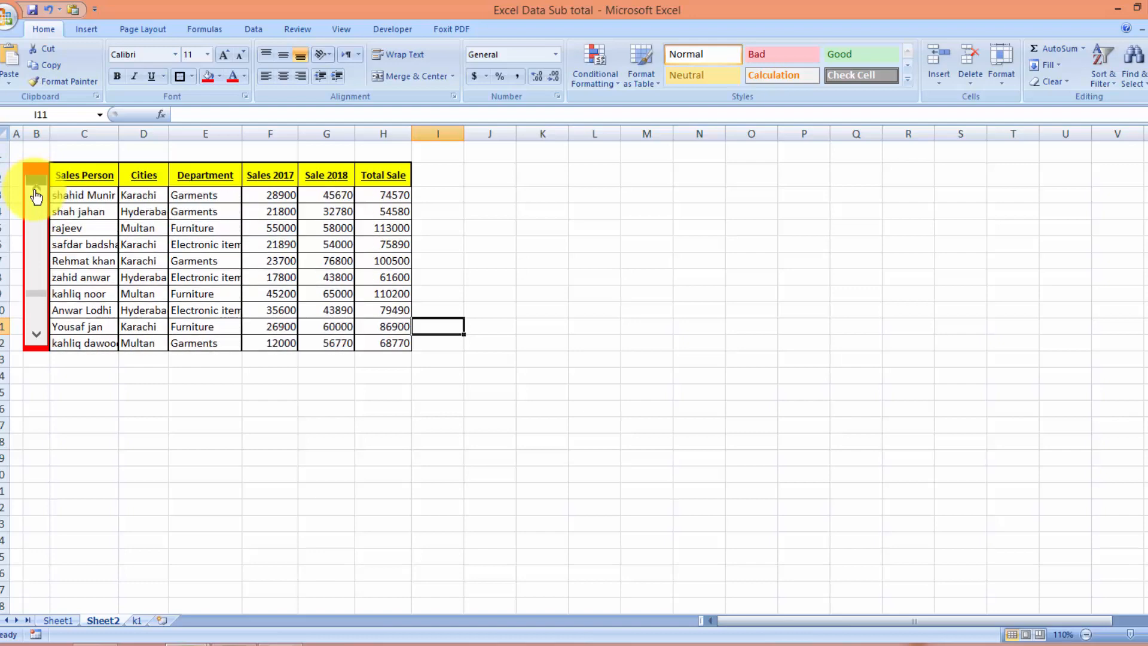
left_click(36, 190)
left_click(36, 191)
left_click(36, 190)
left_click(36, 190)
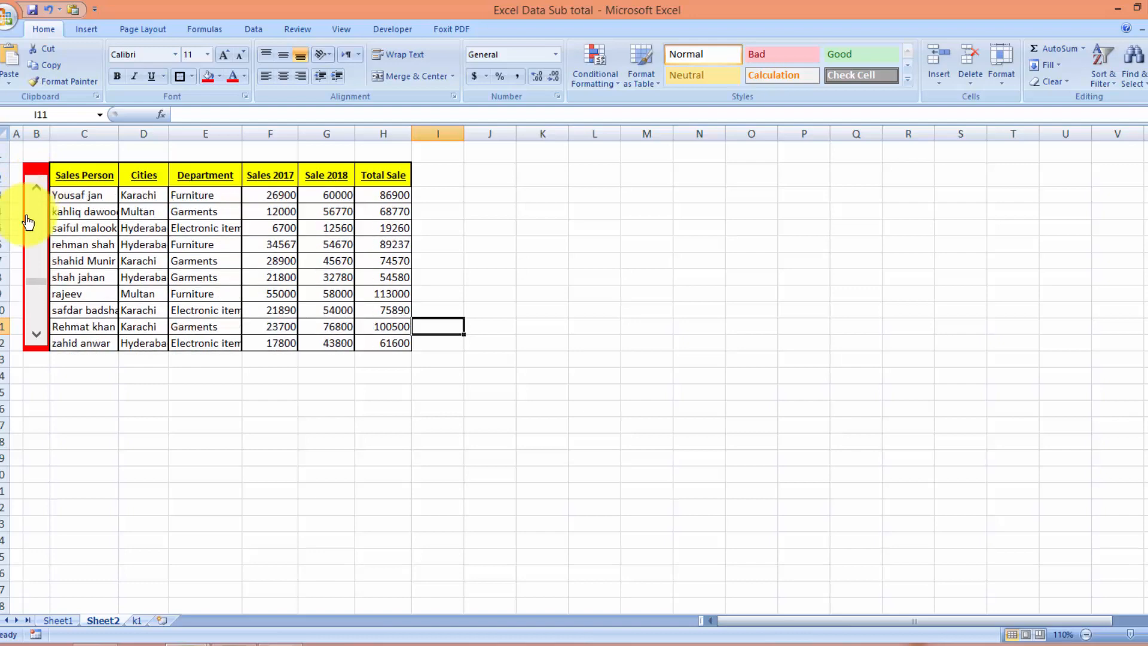
Check the source data on Sheet1, and reset the scrolling table on Sheet2 to its first record
left_click(58, 621)
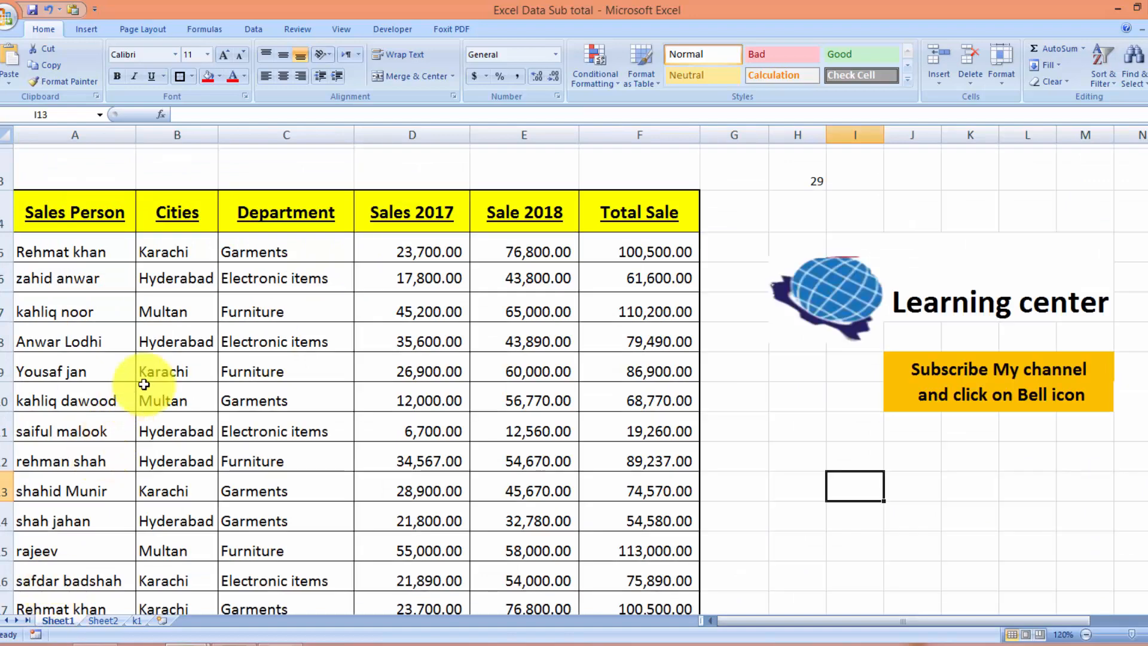
left_click(102, 621)
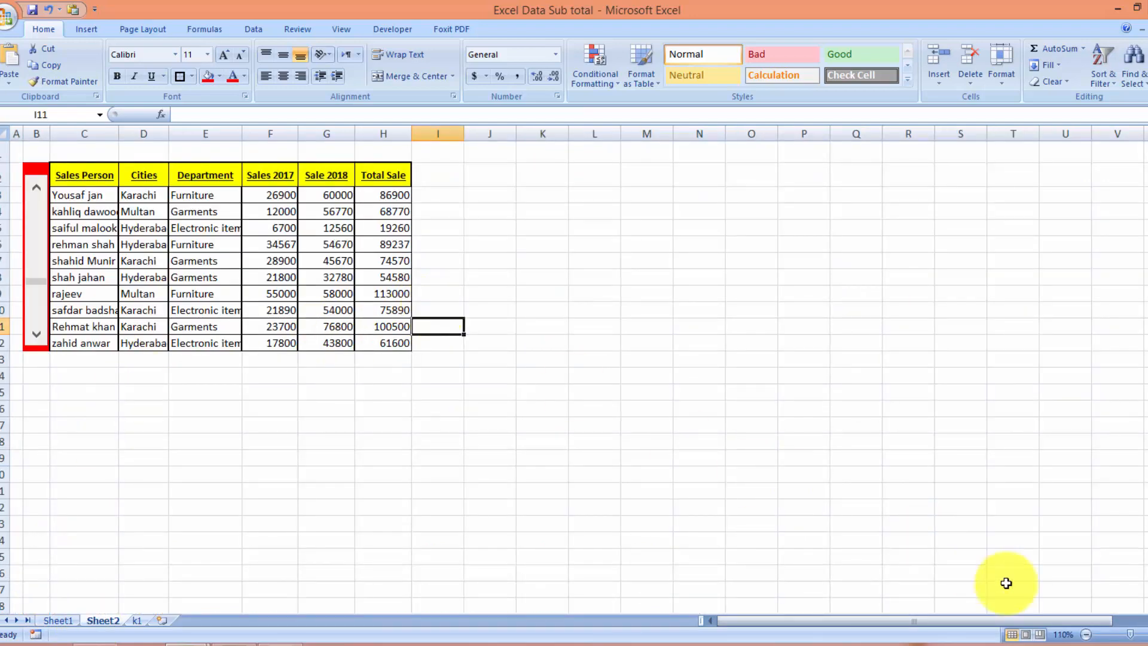
left_click(1139, 635)
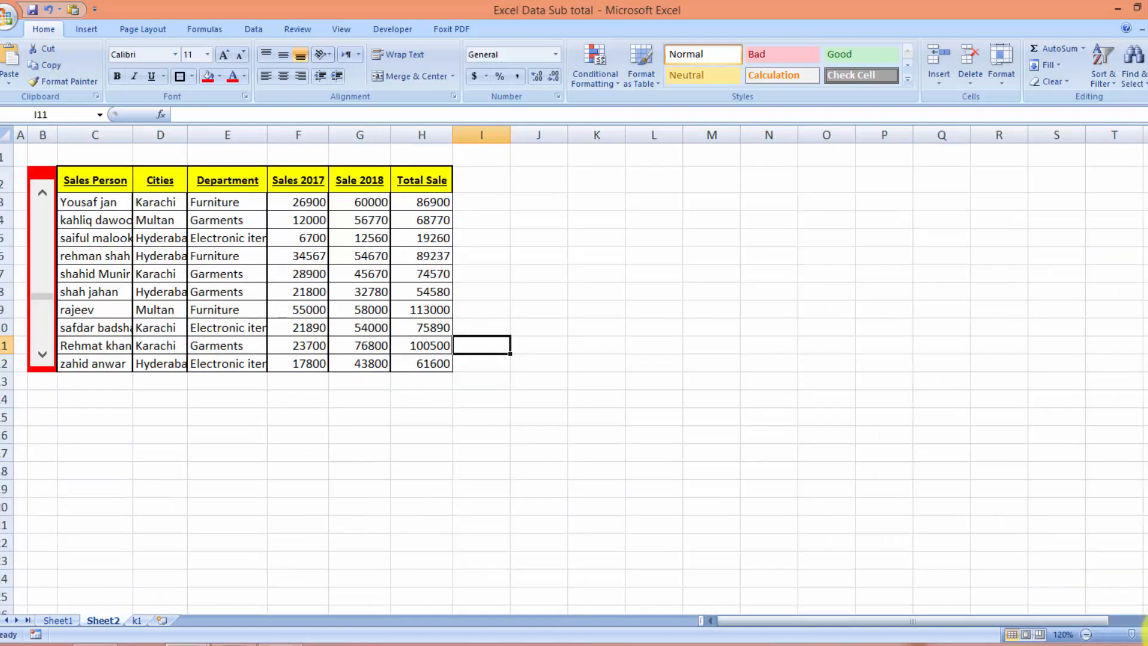
left_click(1139, 634)
left_click(1140, 635)
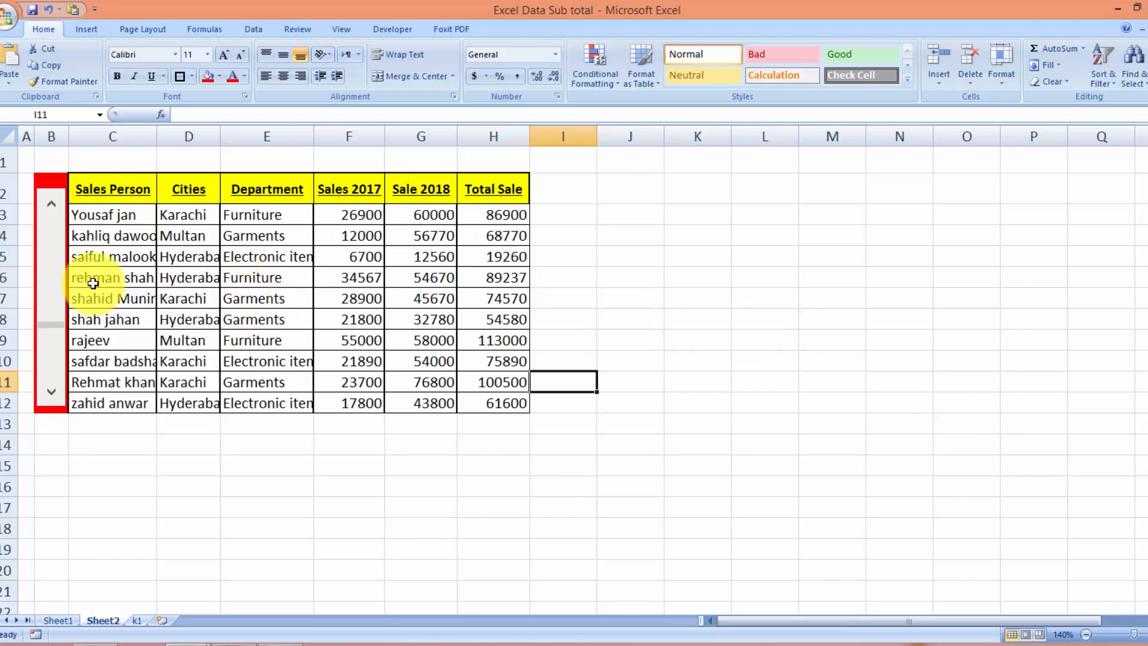
left_click_drag(60, 326, 53, 220)
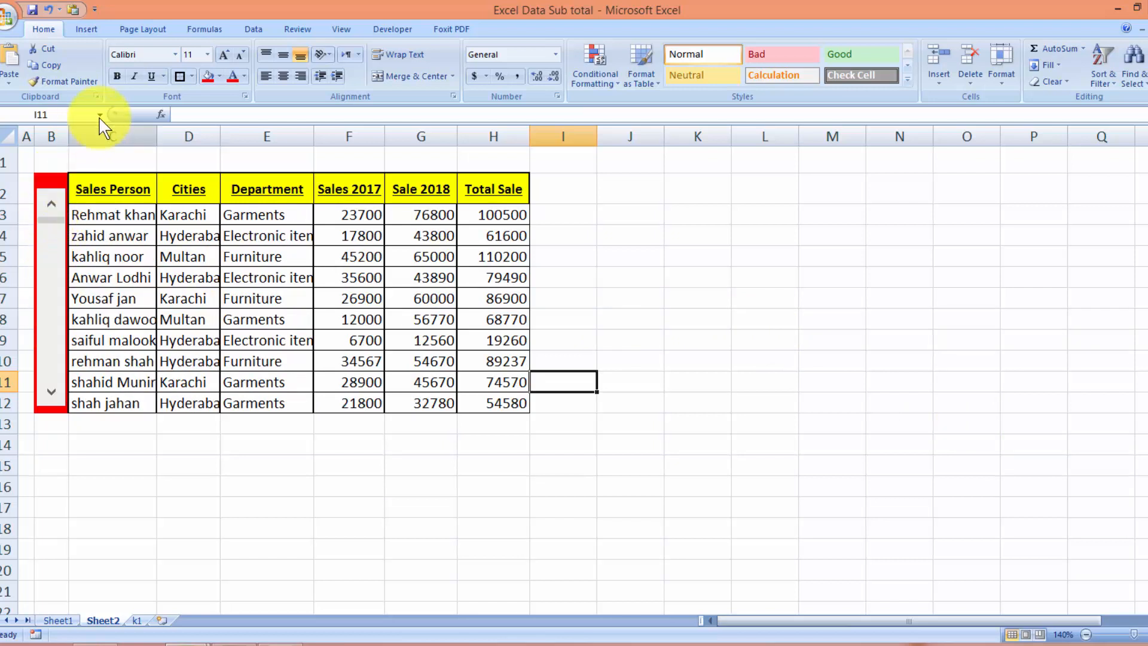
Insert a 2-D Clustered Column chart from the table data in C3:H12 and place it just beside the table
left_click(84, 28)
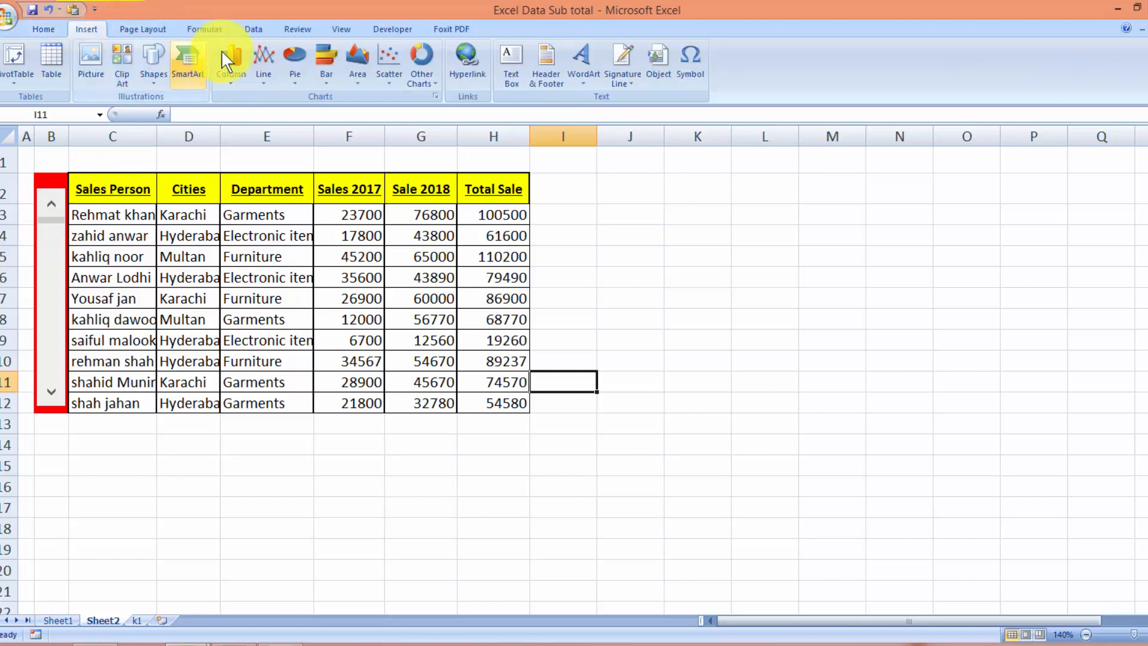
left_click(100, 218)
left_click_drag(100, 217, 494, 402)
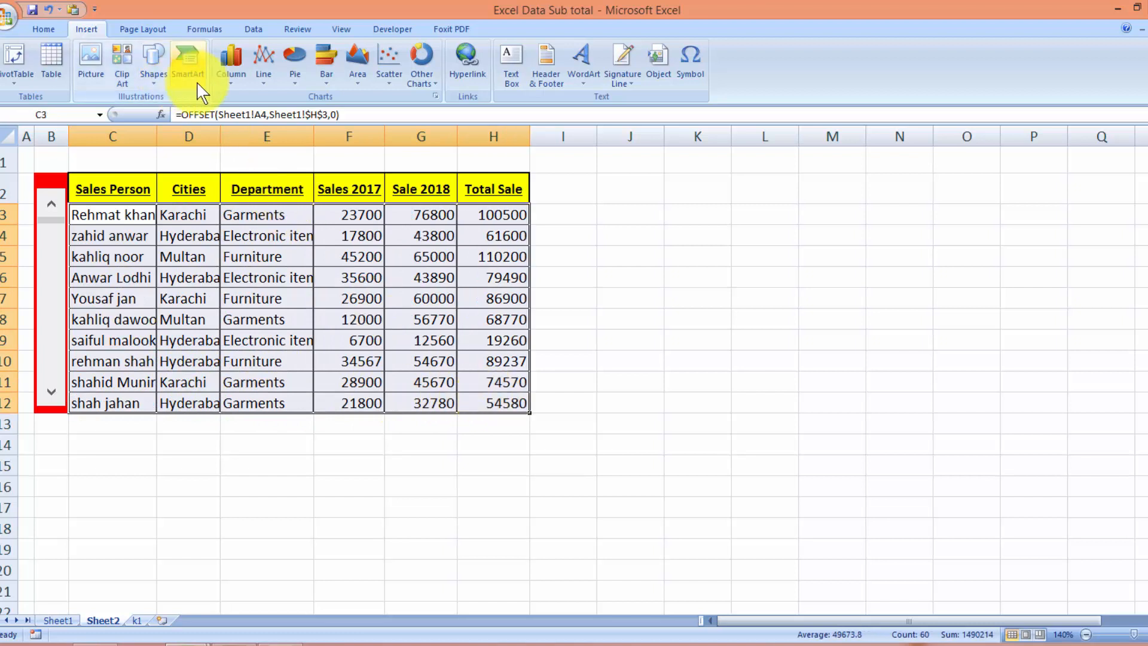
left_click(233, 66)
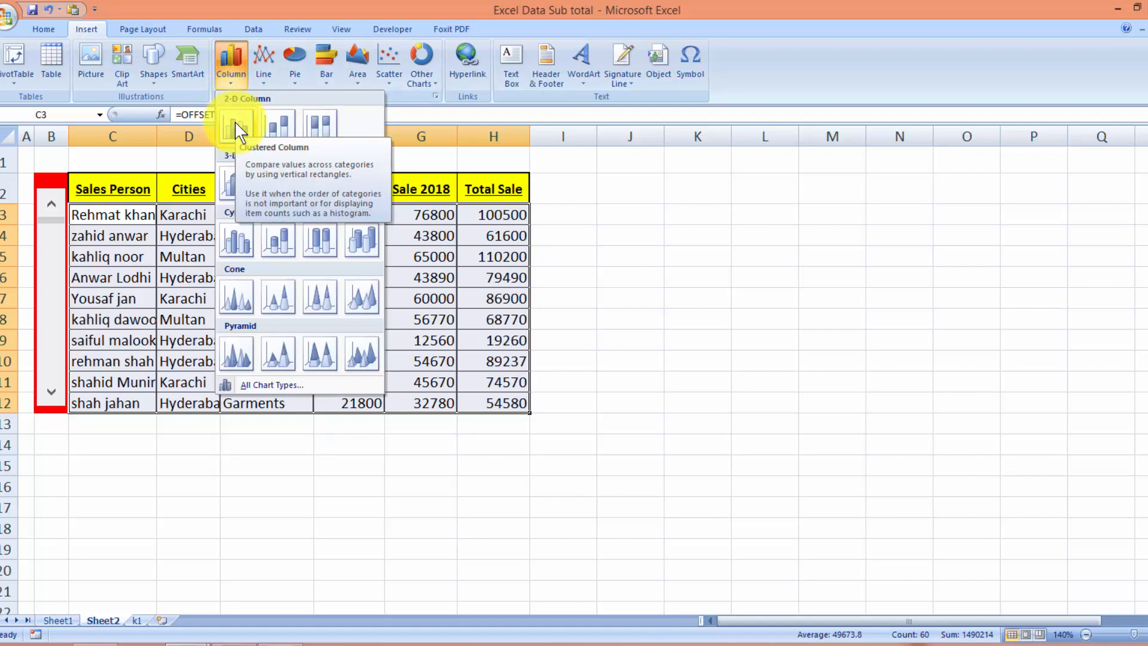
left_click(235, 122)
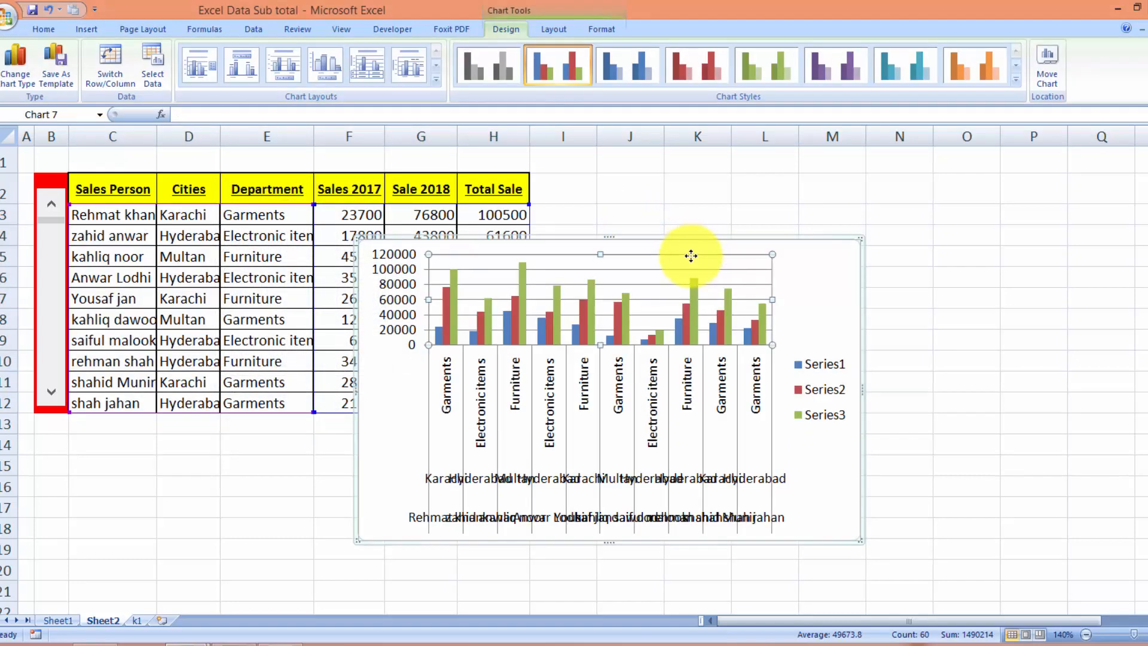
left_click_drag(787, 269, 973, 199)
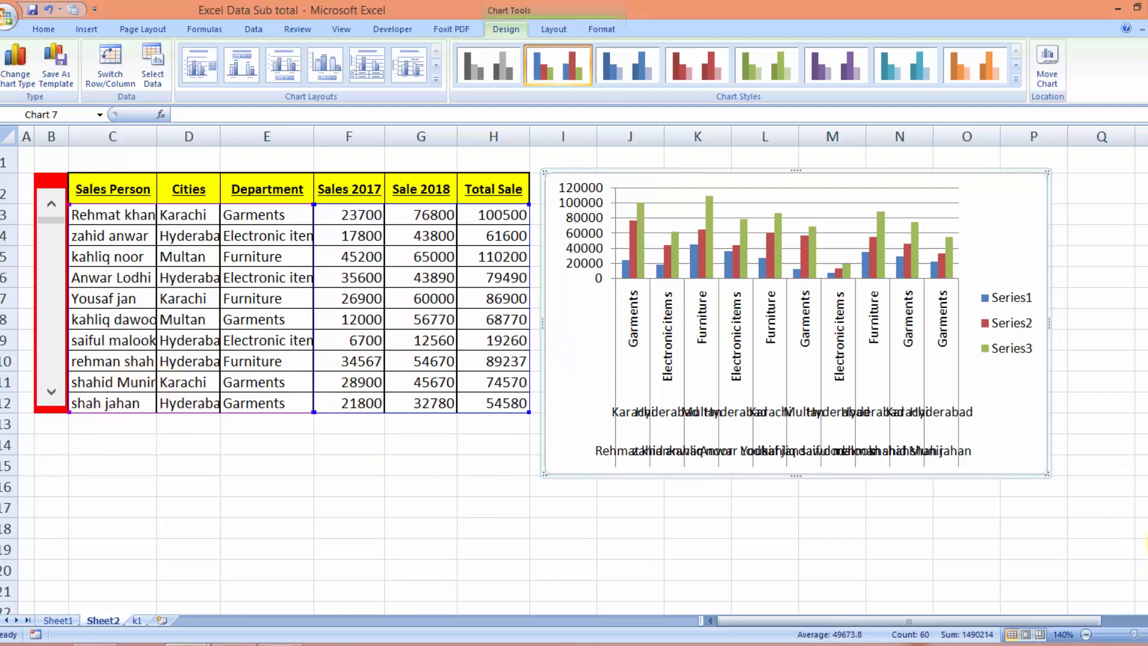
Advance the sales table by one record with its scroll bar to test whether the chart follows
left_click_drag(1147, 543, 1147, 518)
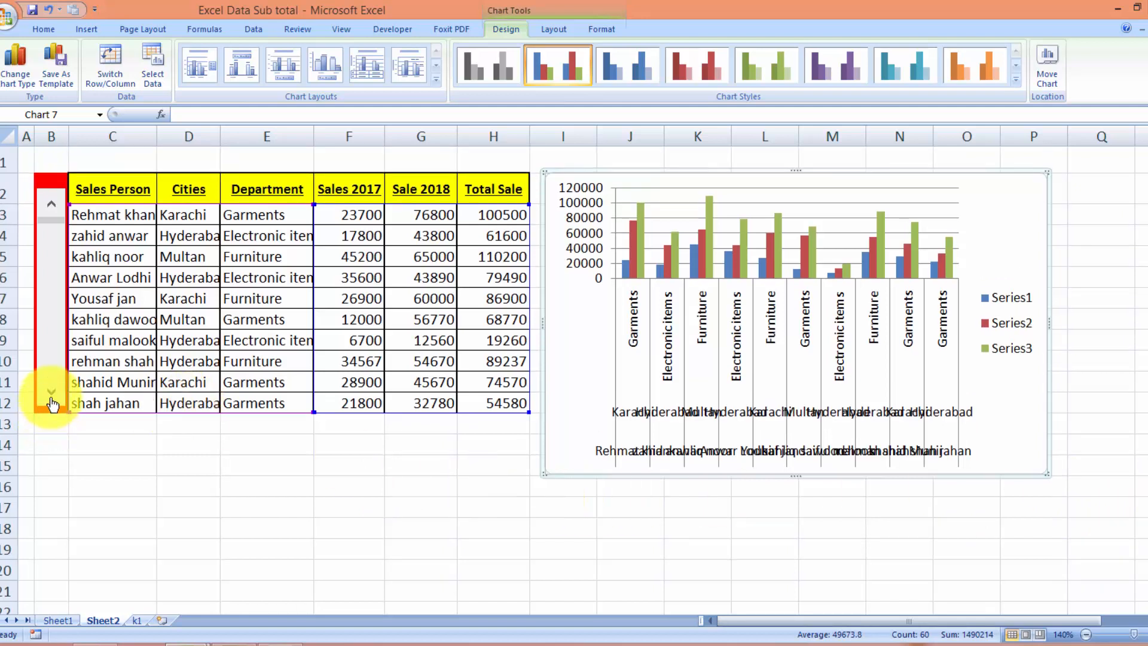
left_click(52, 399)
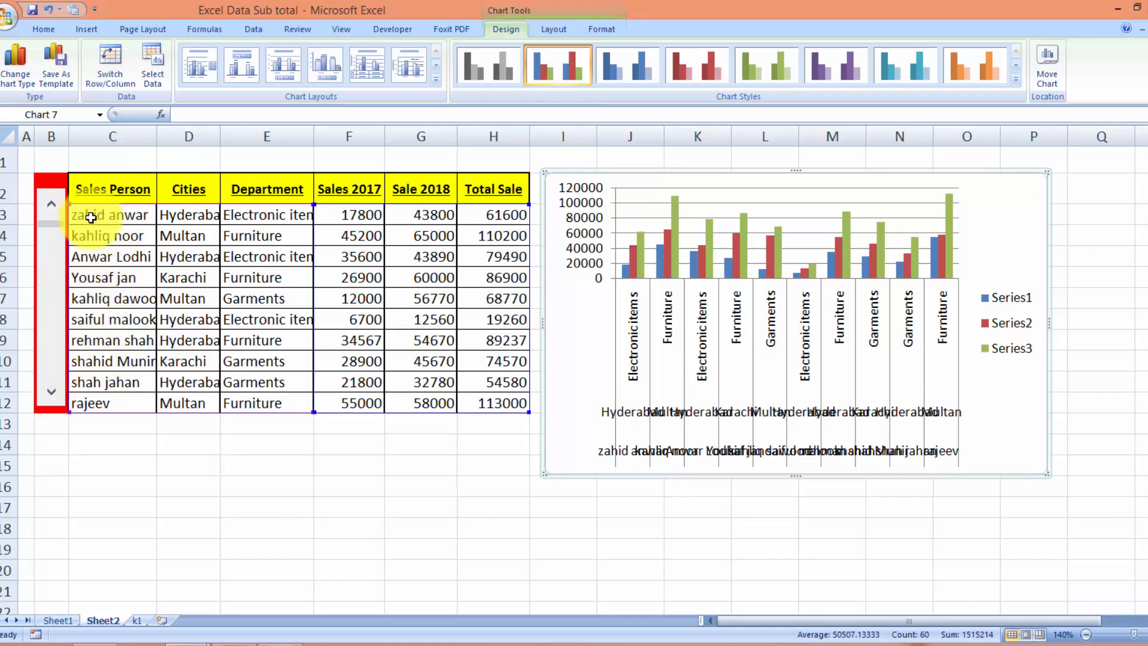
Advance the Sheet2 sales table record by record with its scroll bar to examine how the column chart follows
left_click(50, 394)
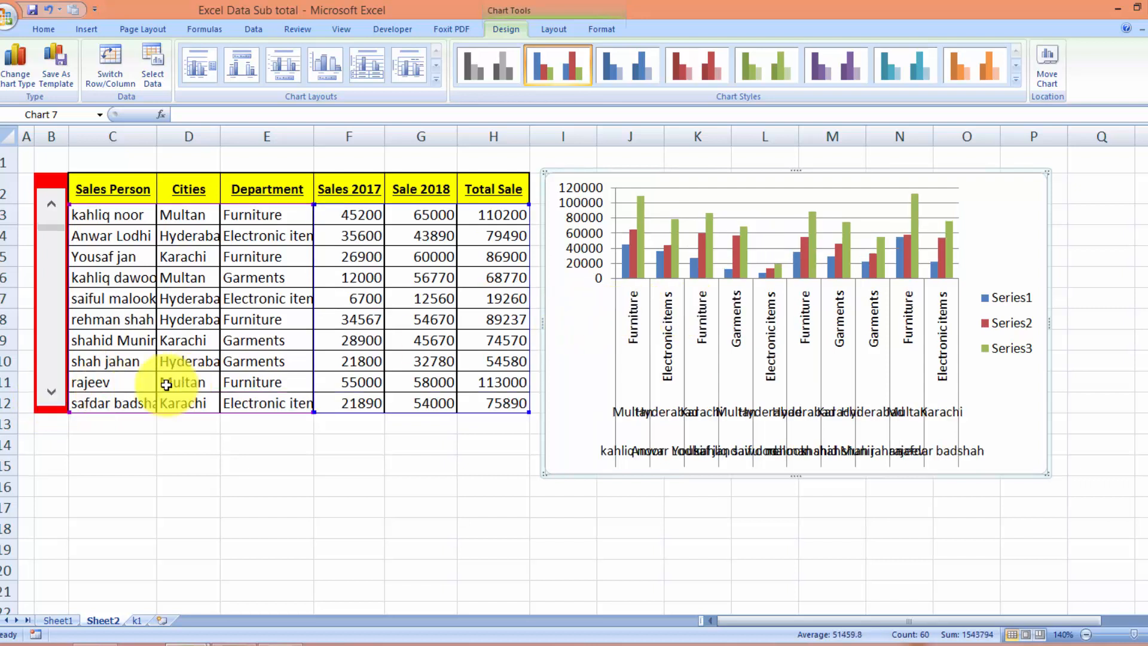
left_click(51, 394)
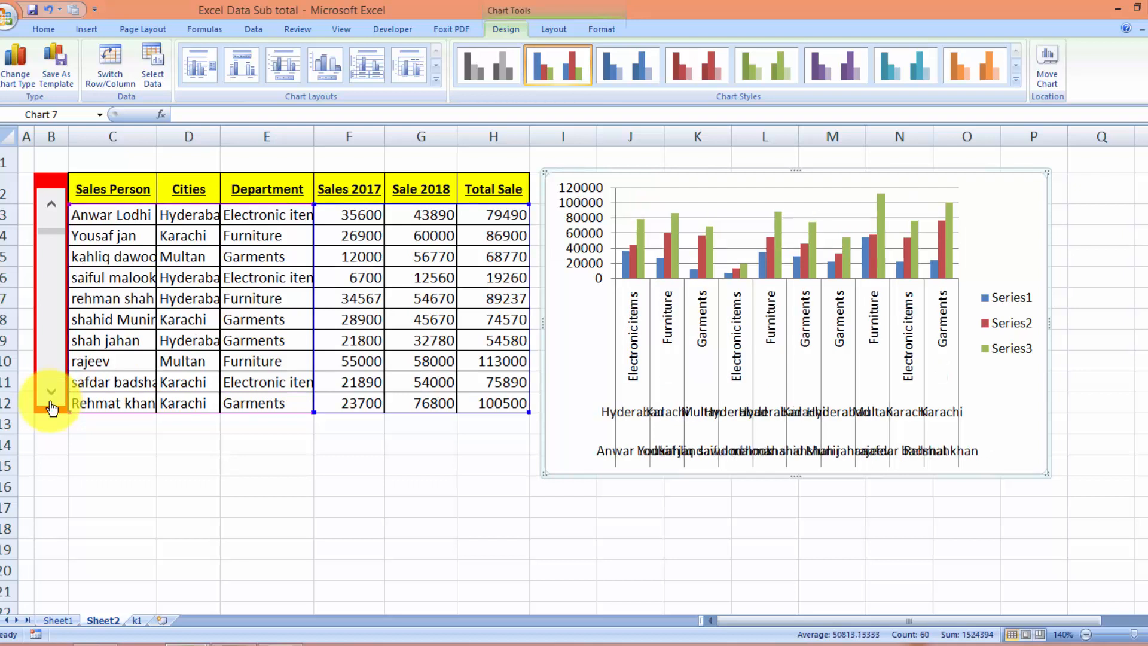
left_click(51, 404)
left_click(52, 405)
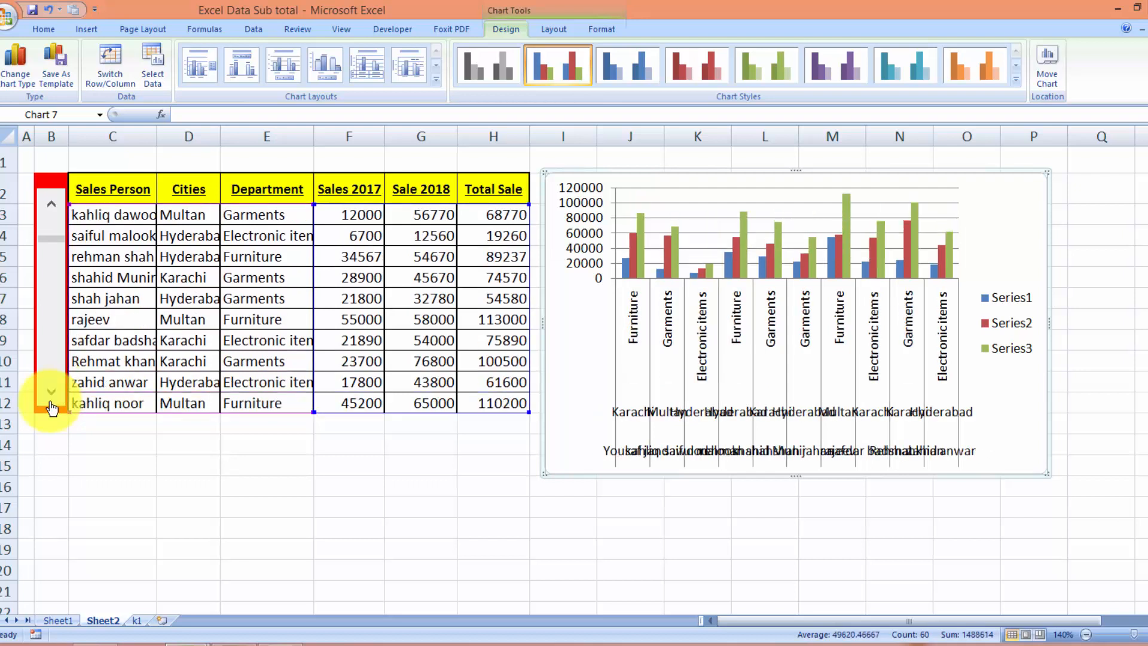
left_click(51, 405)
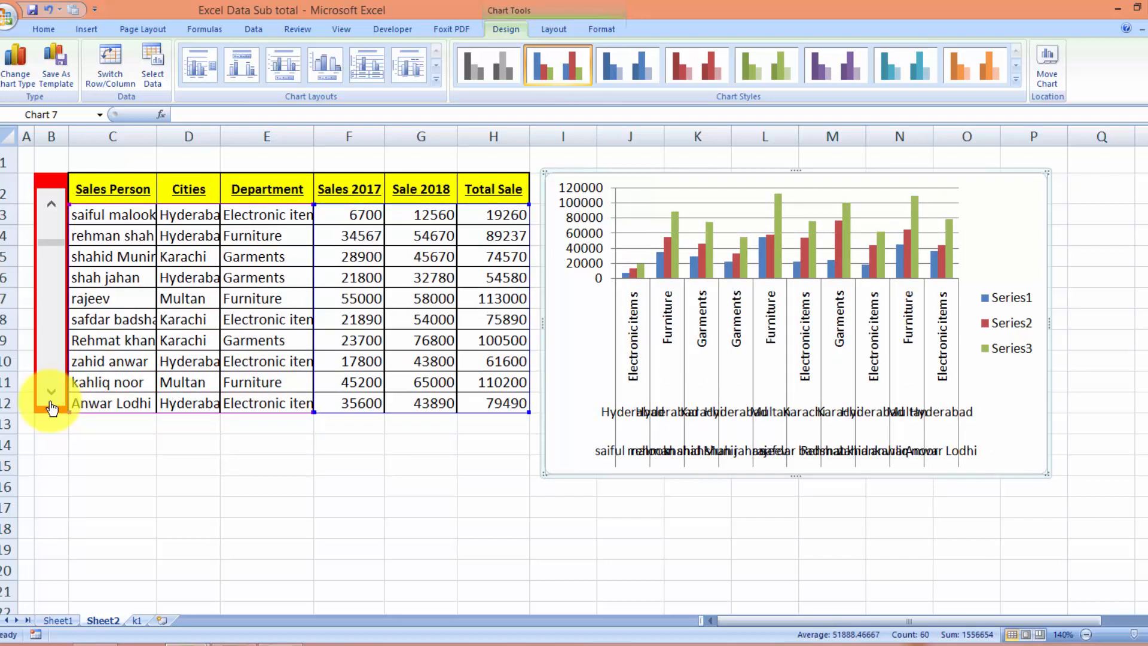
left_click(52, 404)
left_click(52, 405)
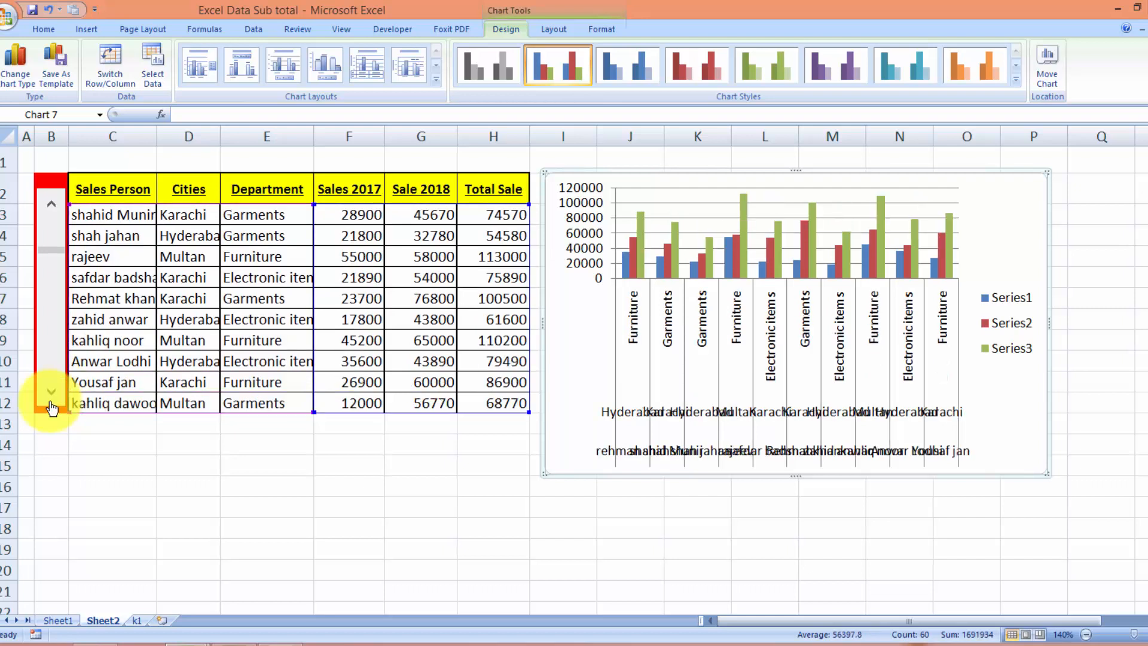
left_click(51, 405)
left_click(52, 405)
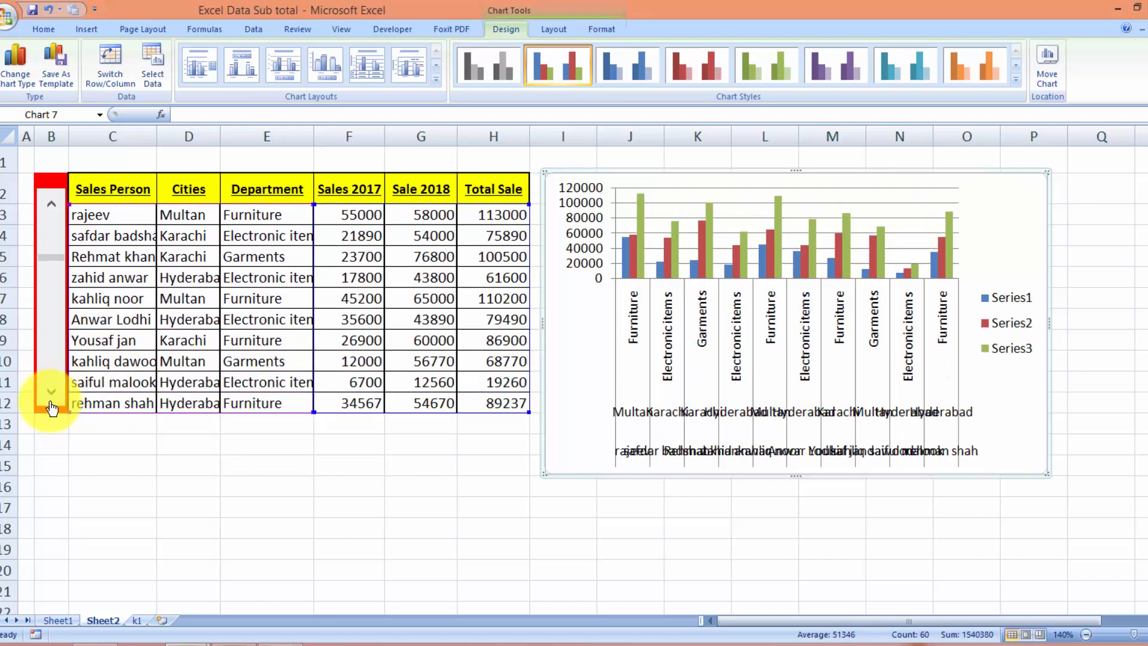
left_click(52, 404)
left_click(52, 404)
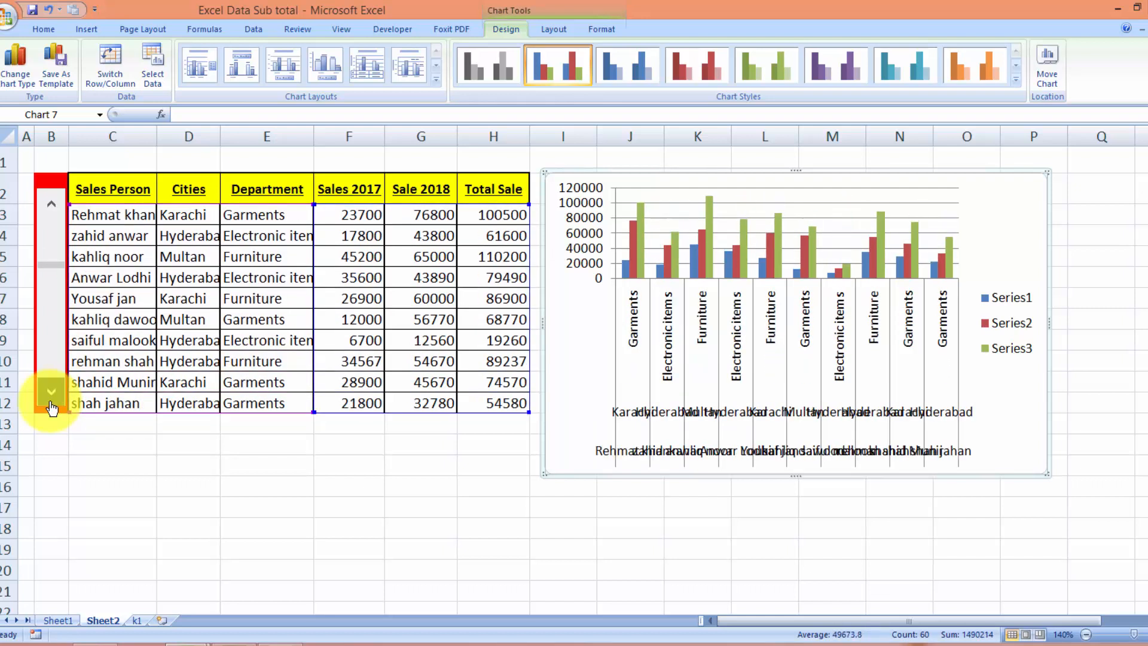
left_click(51, 404)
left_click(51, 404)
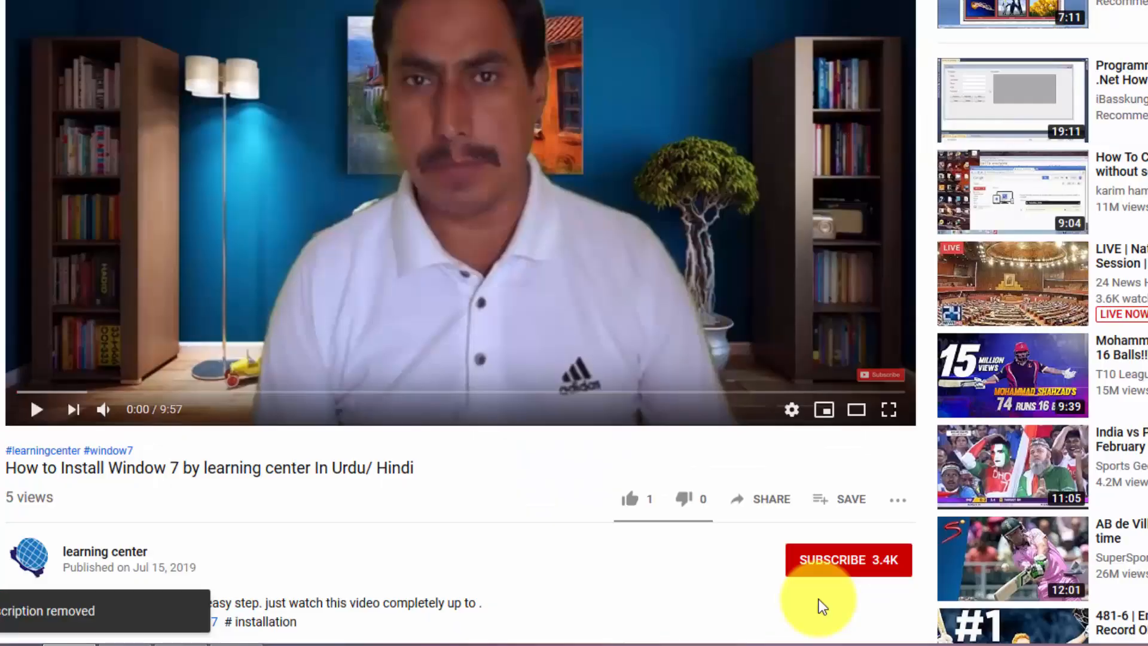
On the YouTube video page, subscribe to the learning center channel and turn on its notifications
left_click(827, 562)
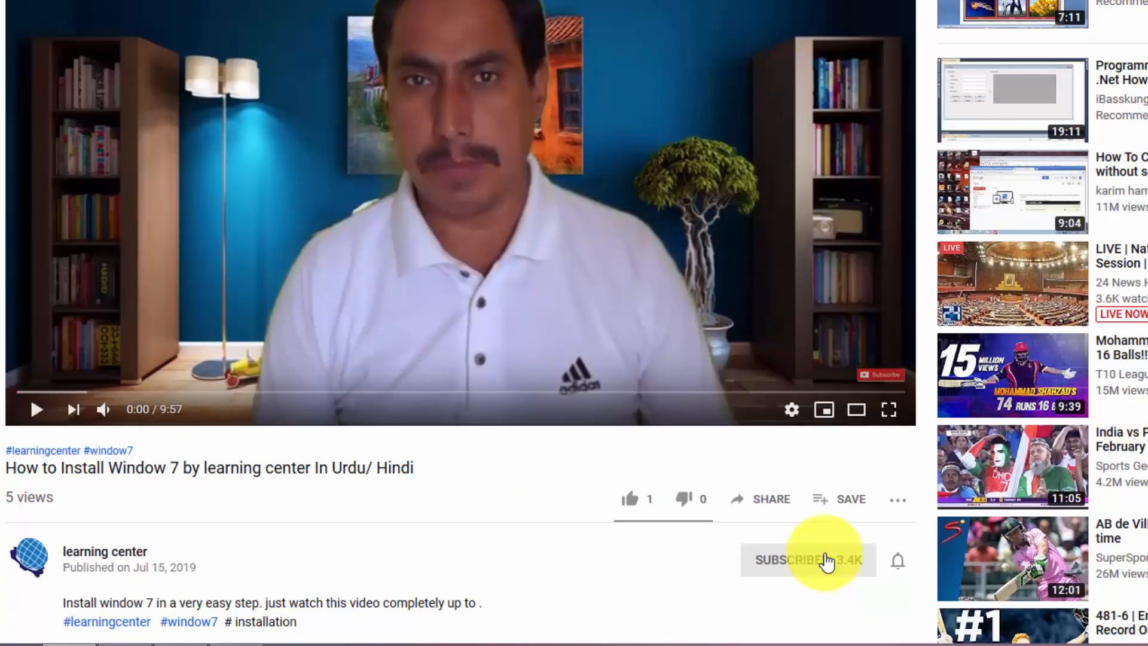
left_click(899, 565)
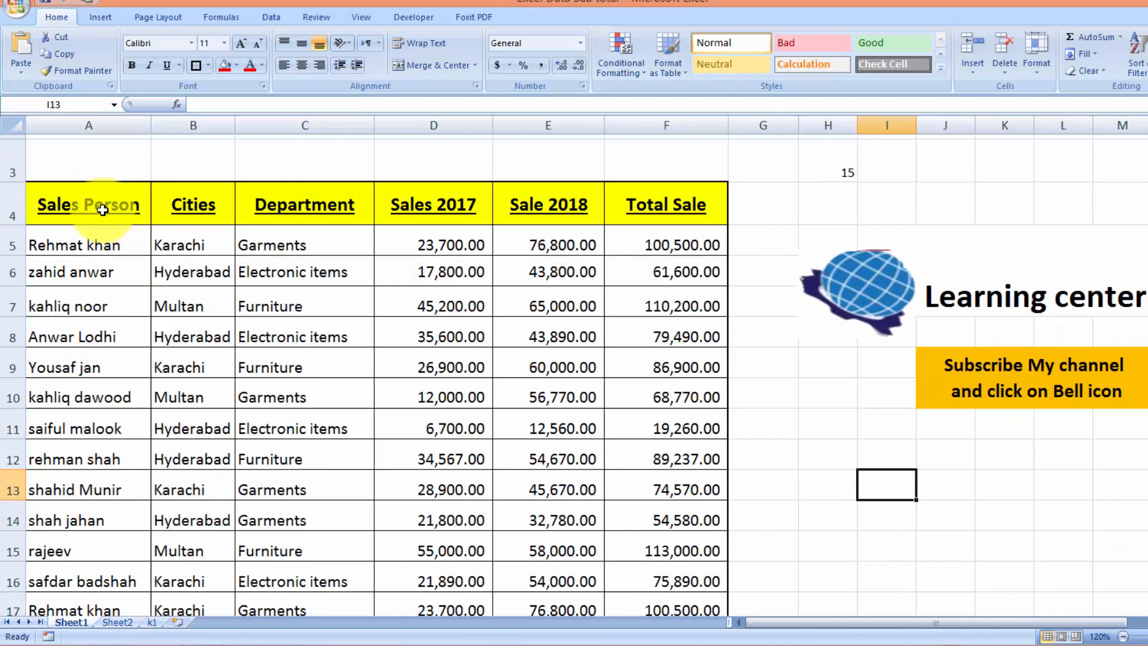
Copy the header row A4:F4 from Sheet1 and paste it into a new worksheet starting at C4
left_click_drag(103, 210, 232, 212)
left_click_drag(353, 207, 625, 211)
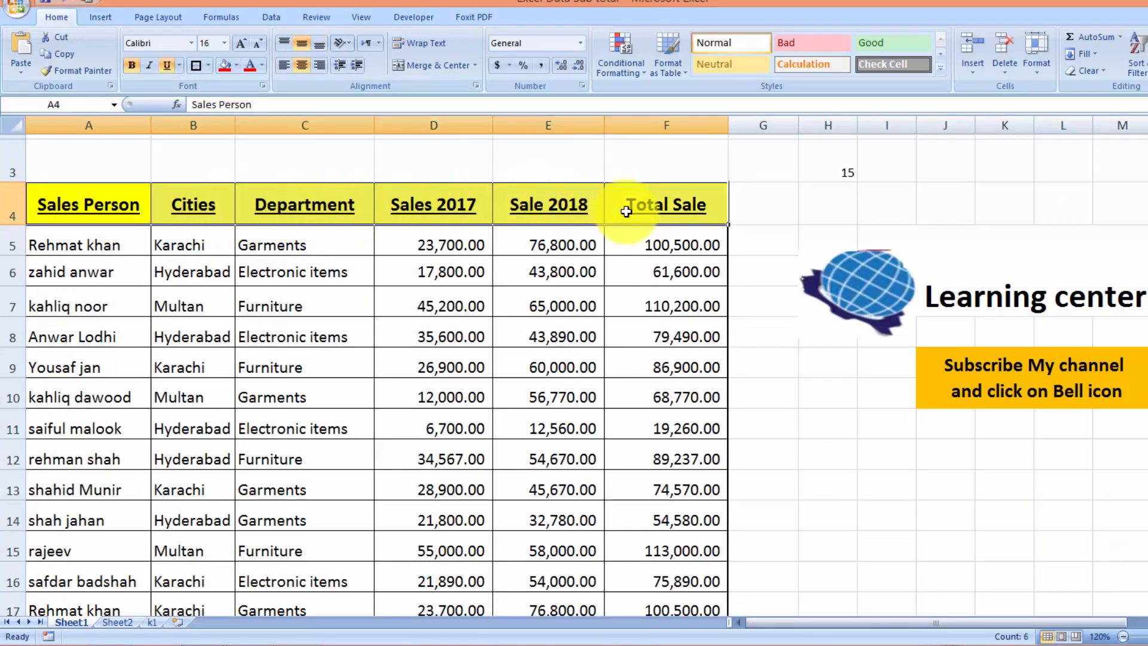
key("ctrl+c")
left_click(123, 622)
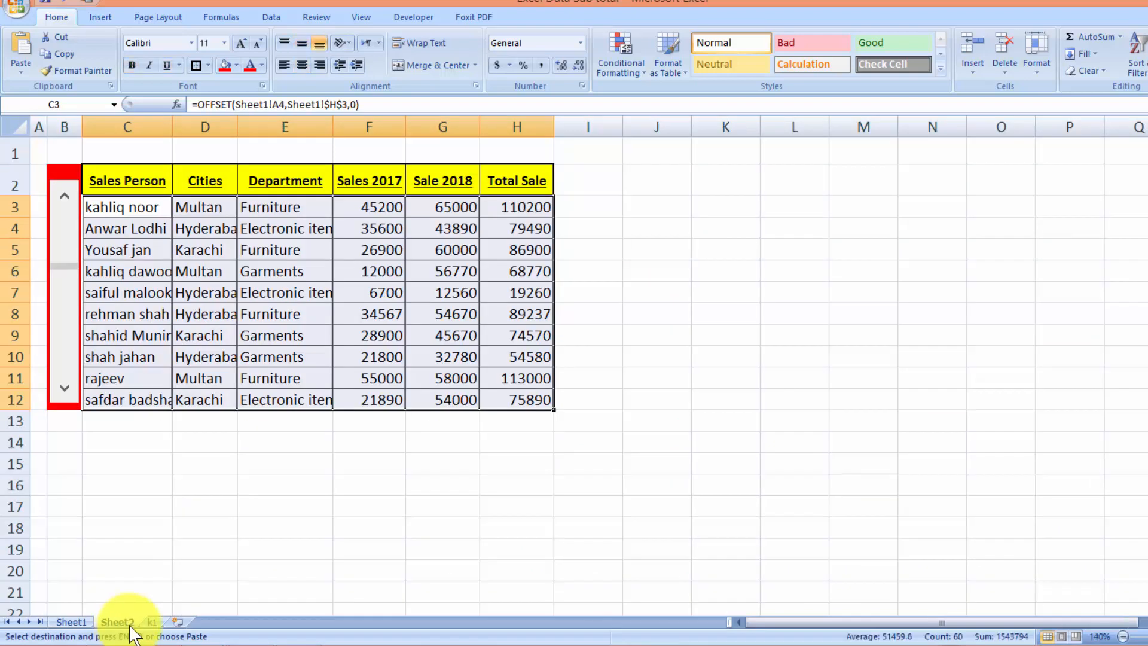
left_click(154, 622)
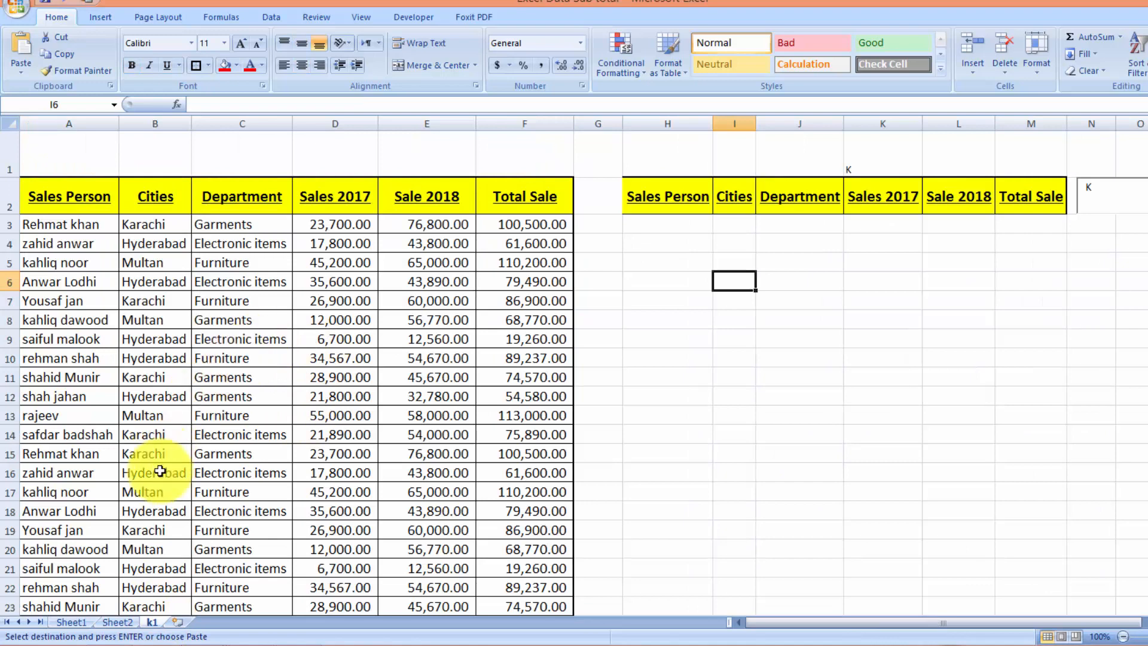
left_click(176, 622)
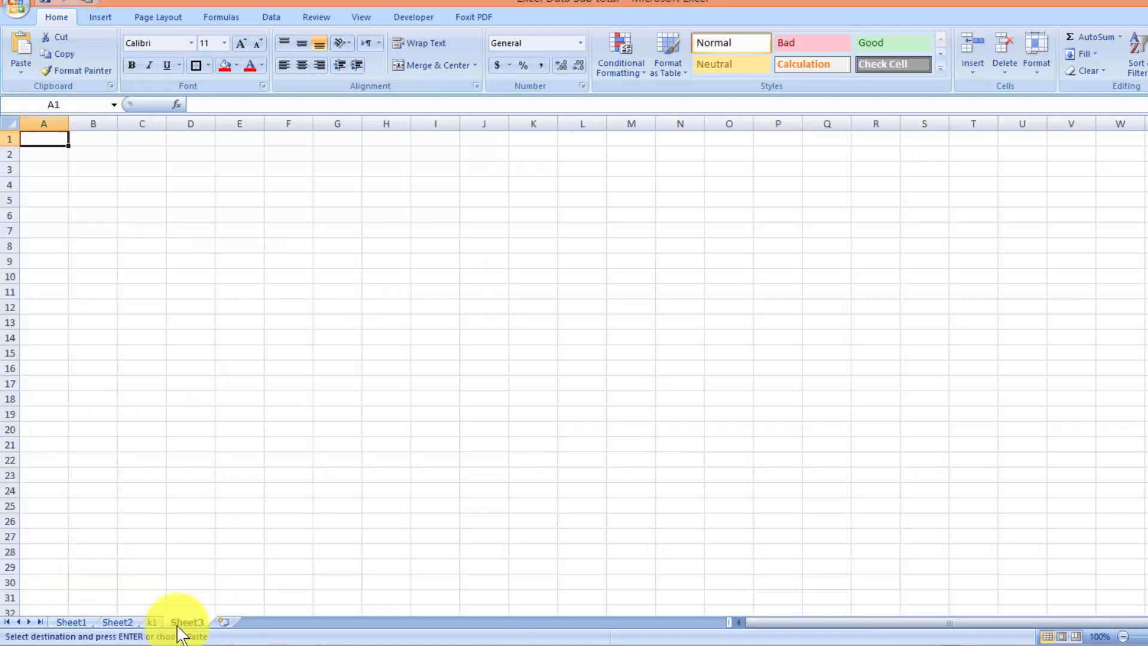
left_click(131, 186)
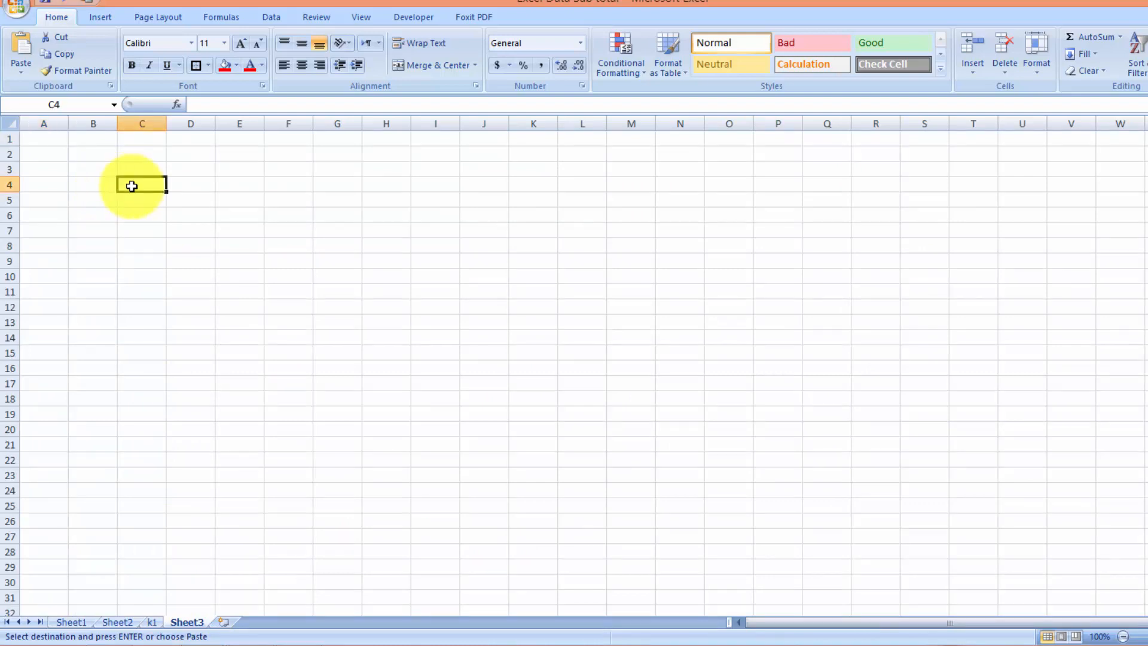
key("ctrl+v")
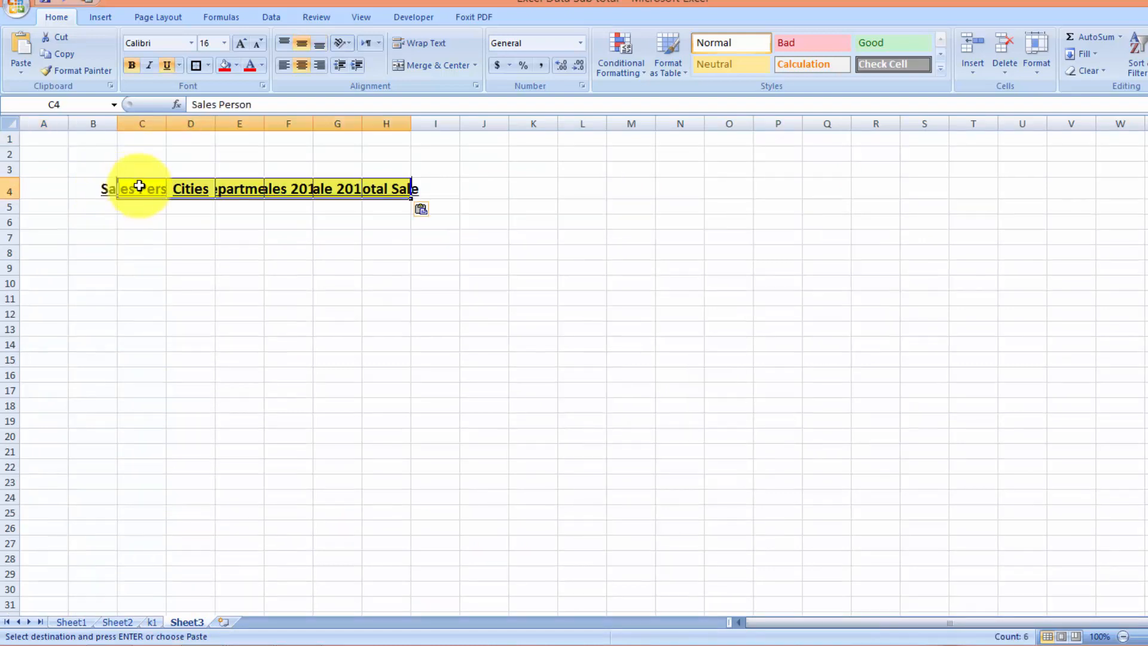
Widen columns C to H so all the headings fit, and increase the height of header row 4
left_click_drag(167, 124, 504, 125)
double_click(541, 123)
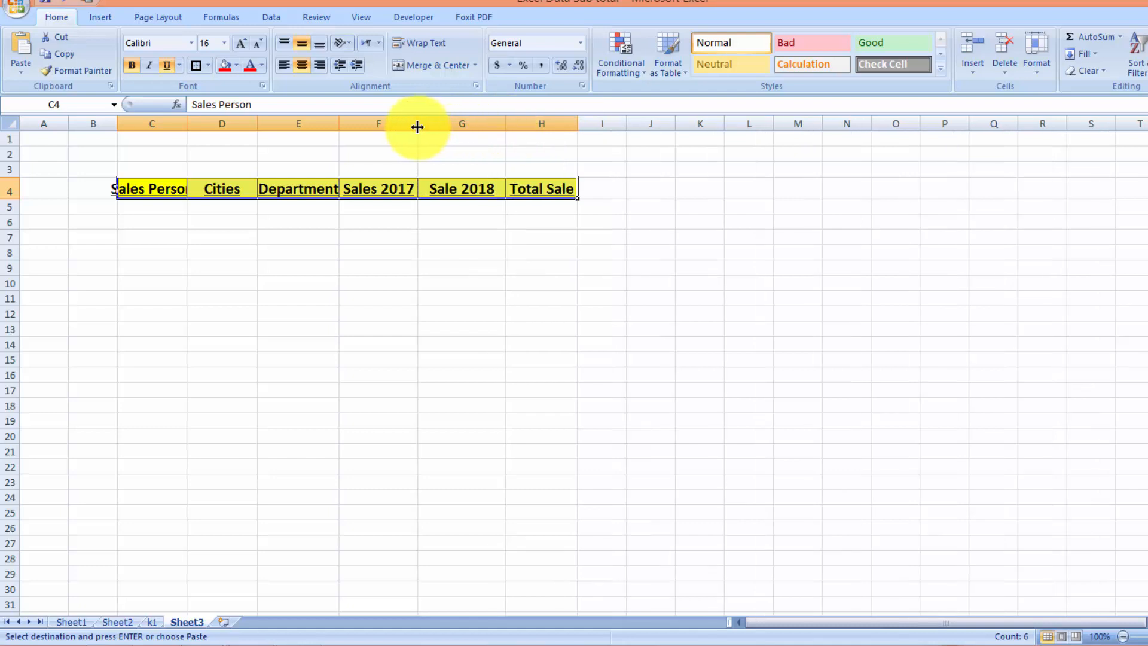
left_click_drag(417, 123, 446, 124)
left_click_drag(339, 127, 350, 124)
left_click_drag(259, 124, 270, 124)
left_click_drag(187, 122, 205, 124)
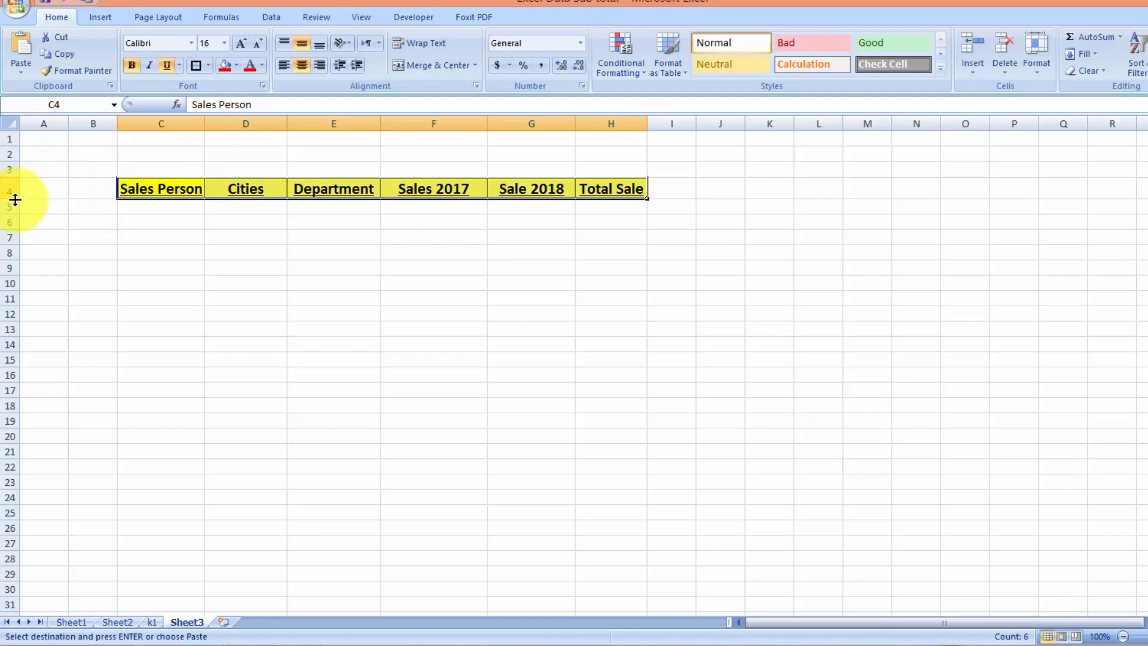
left_click_drag(13, 199, 12, 214)
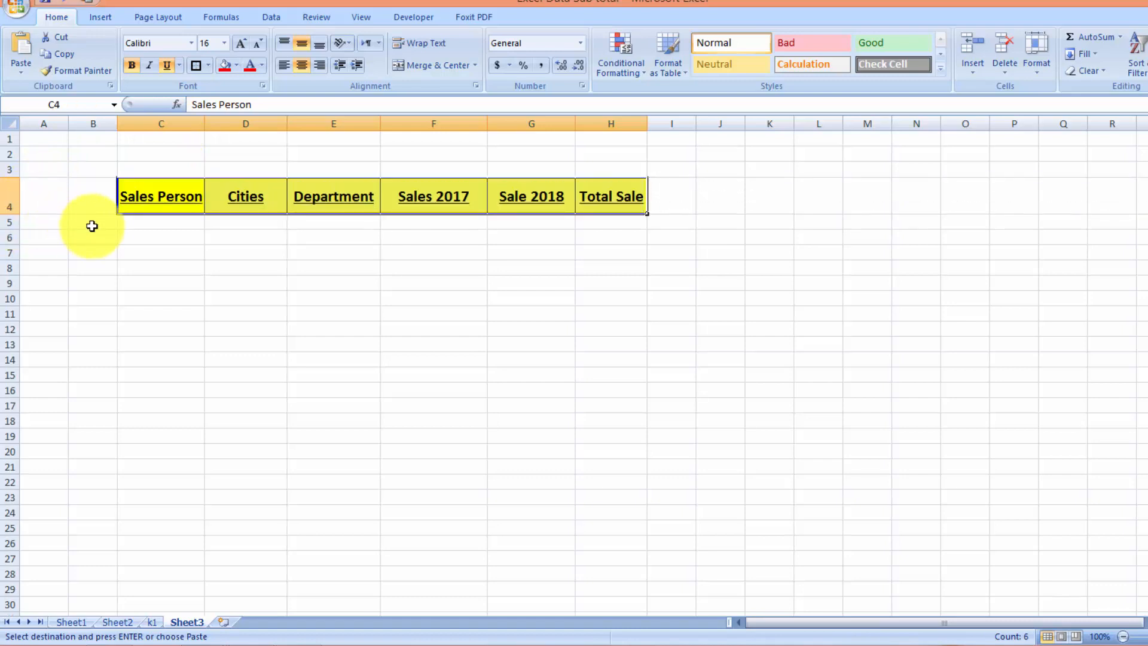
Apply All Borders to C5:H14 and a Thick Box Border around the whole table C4:H14
left_click(138, 225)
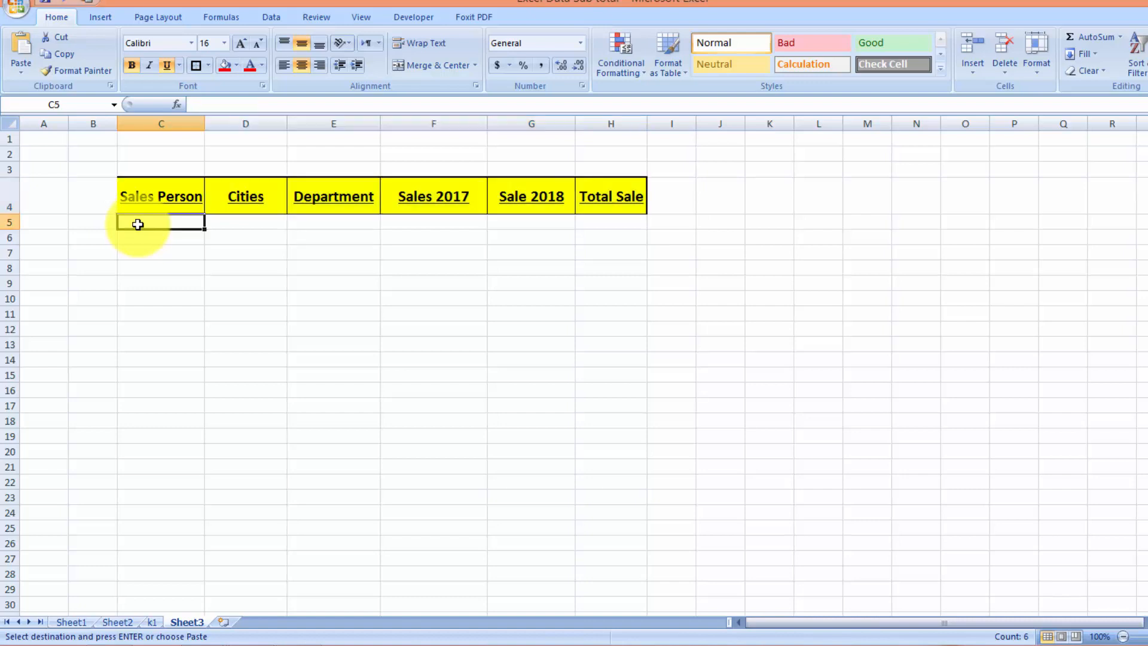
left_click_drag(137, 224, 598, 366)
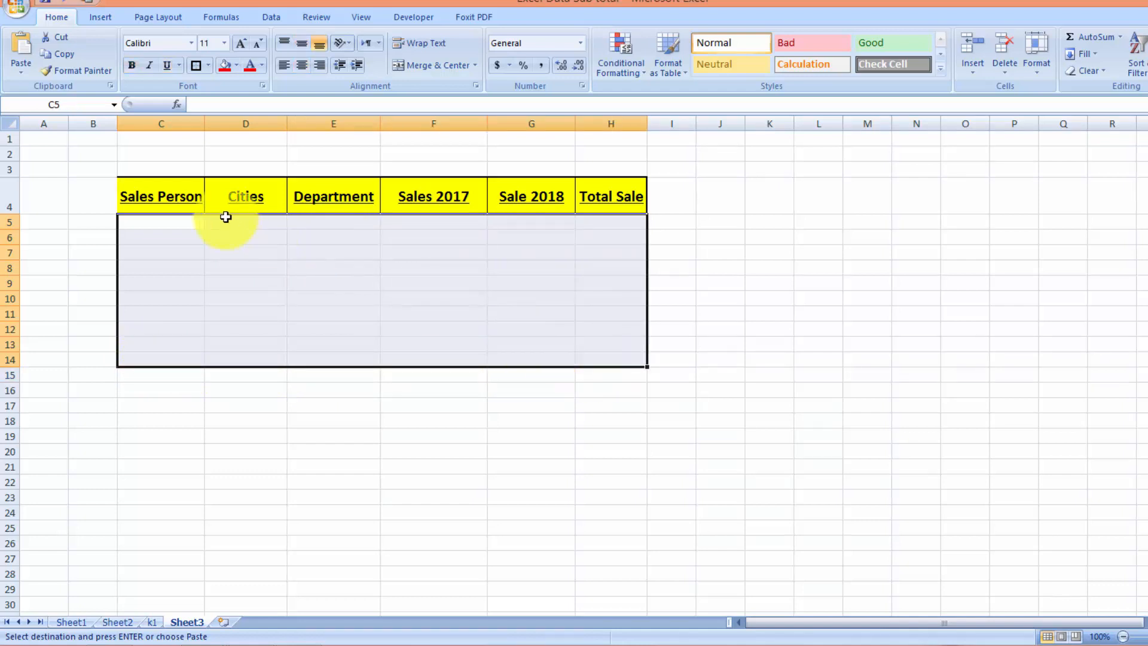
left_click(208, 65)
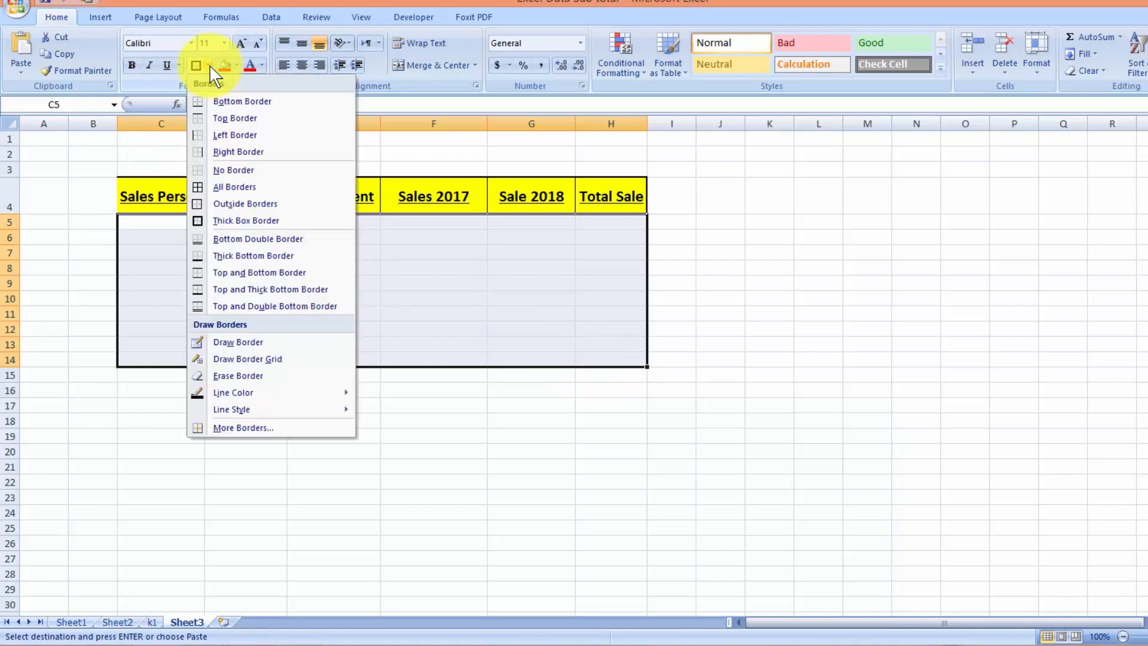
left_click(214, 188)
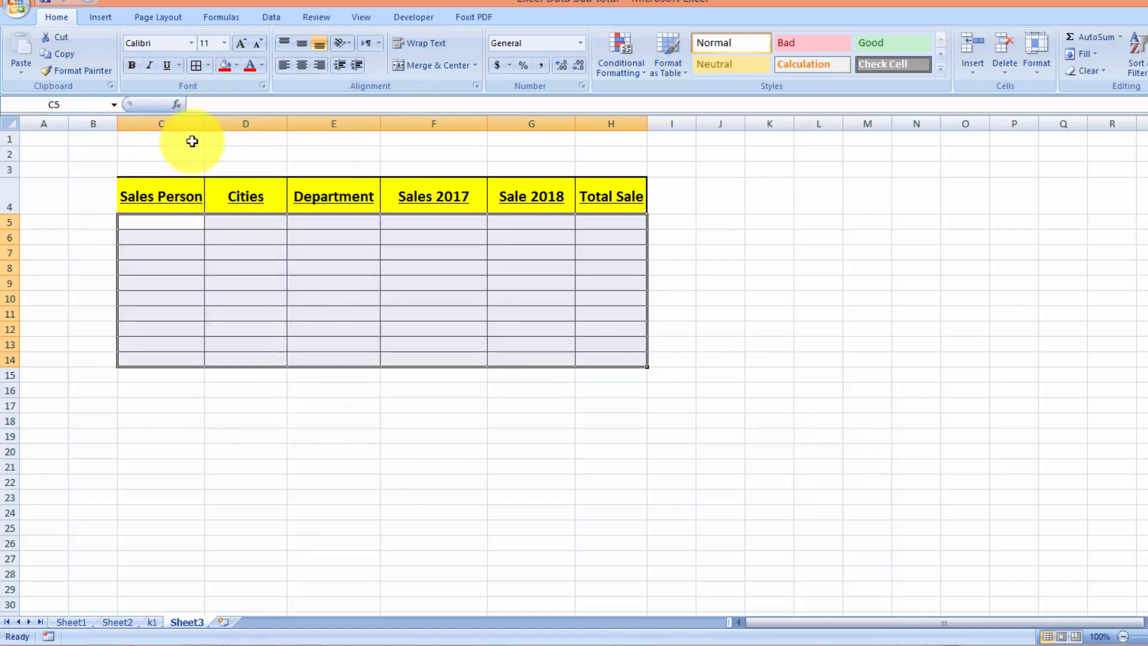
left_click_drag(159, 192, 601, 362)
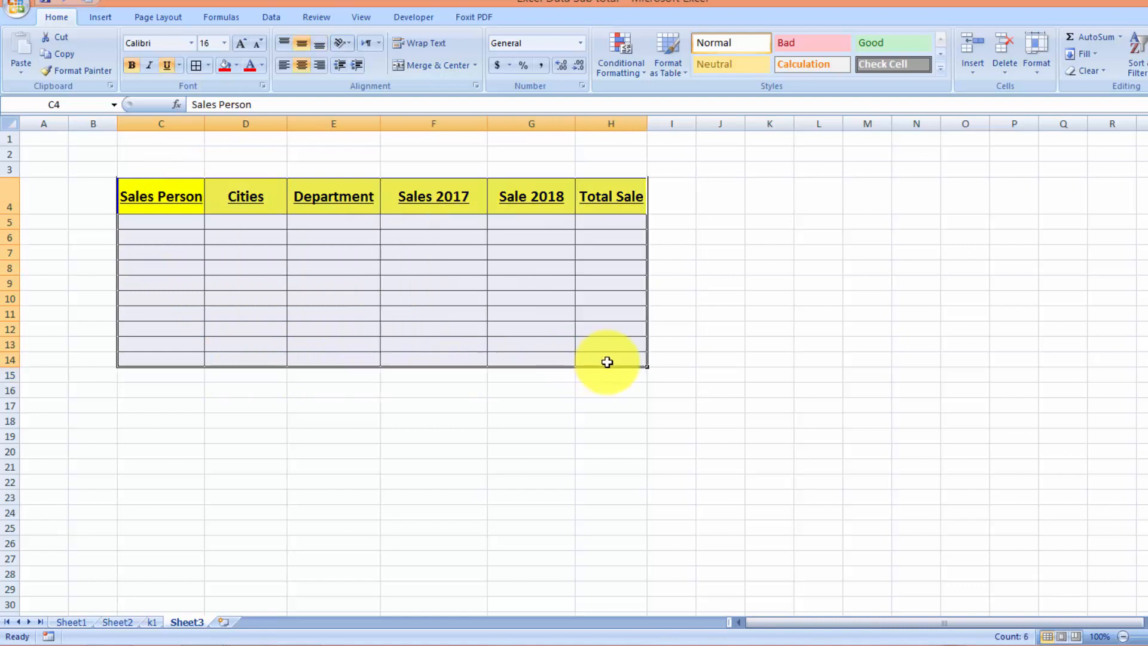
left_click(209, 66)
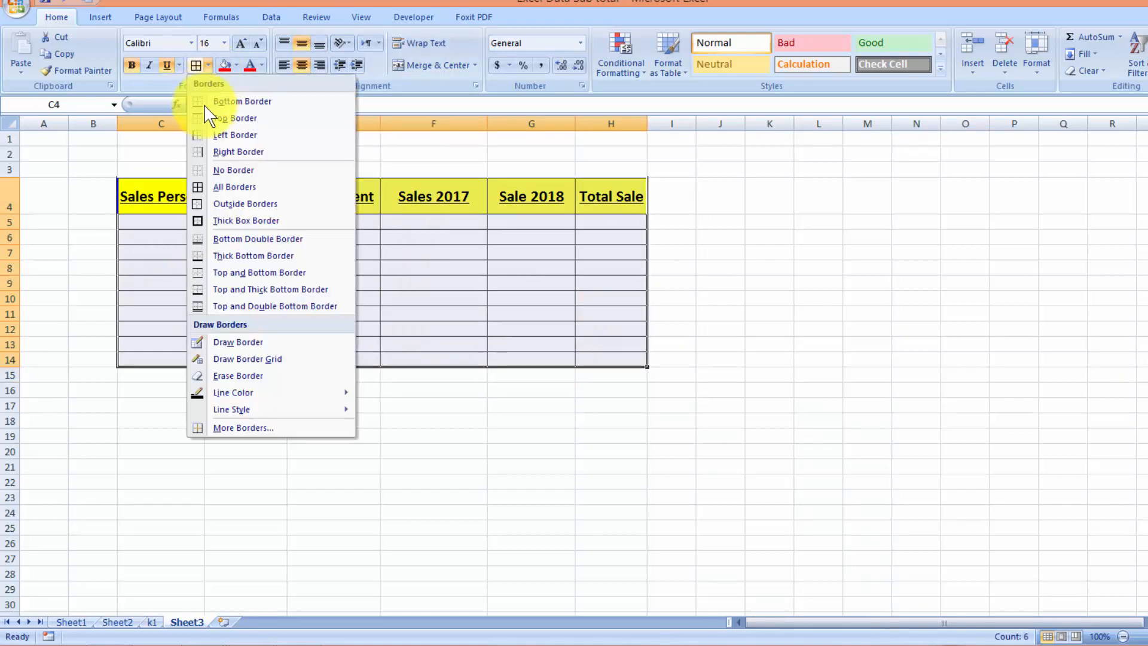
left_click(245, 221)
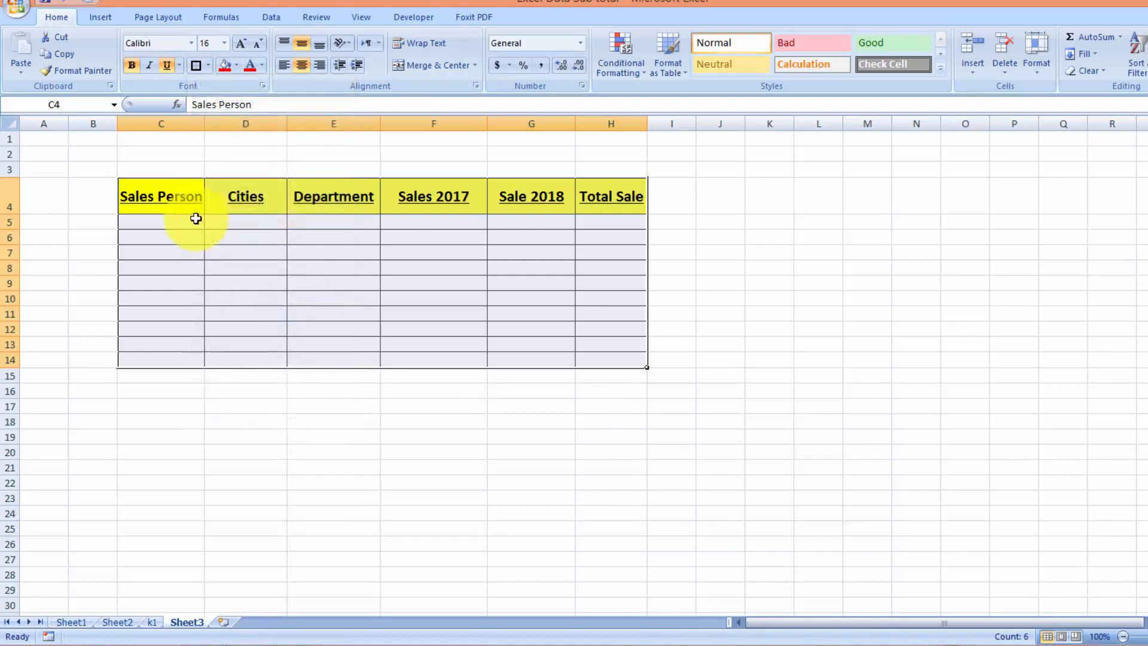
Set the height of rows 5 to 14 to 30
left_click_drag(13, 227, 10, 359)
left_click(6, 224)
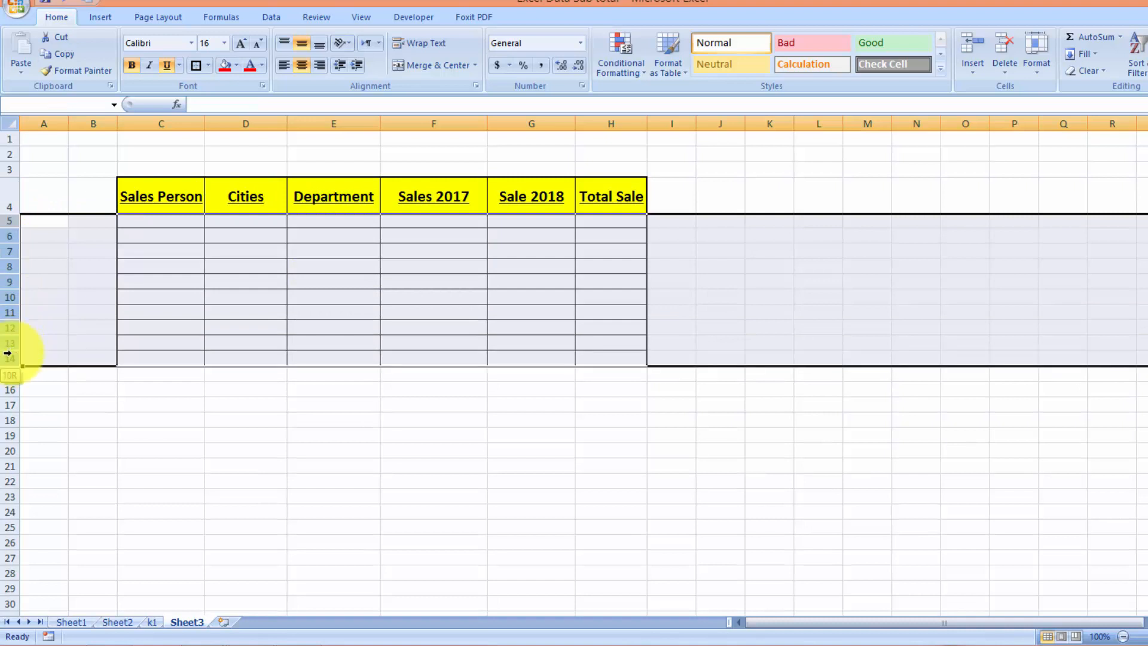
right_click(36, 294)
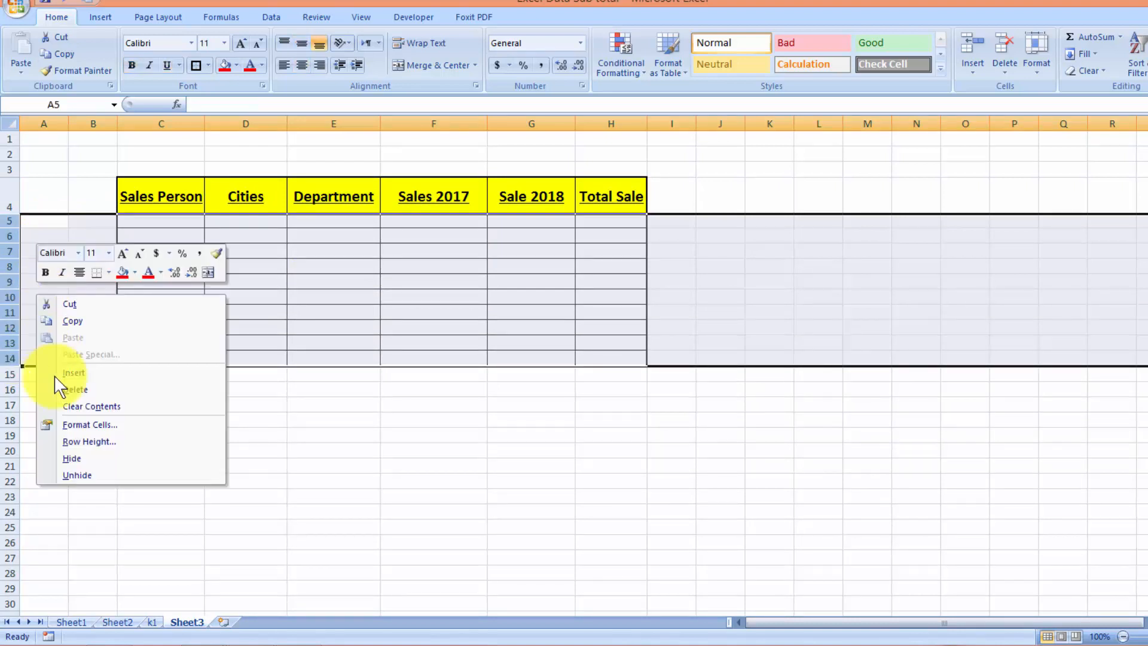
left_click(79, 443)
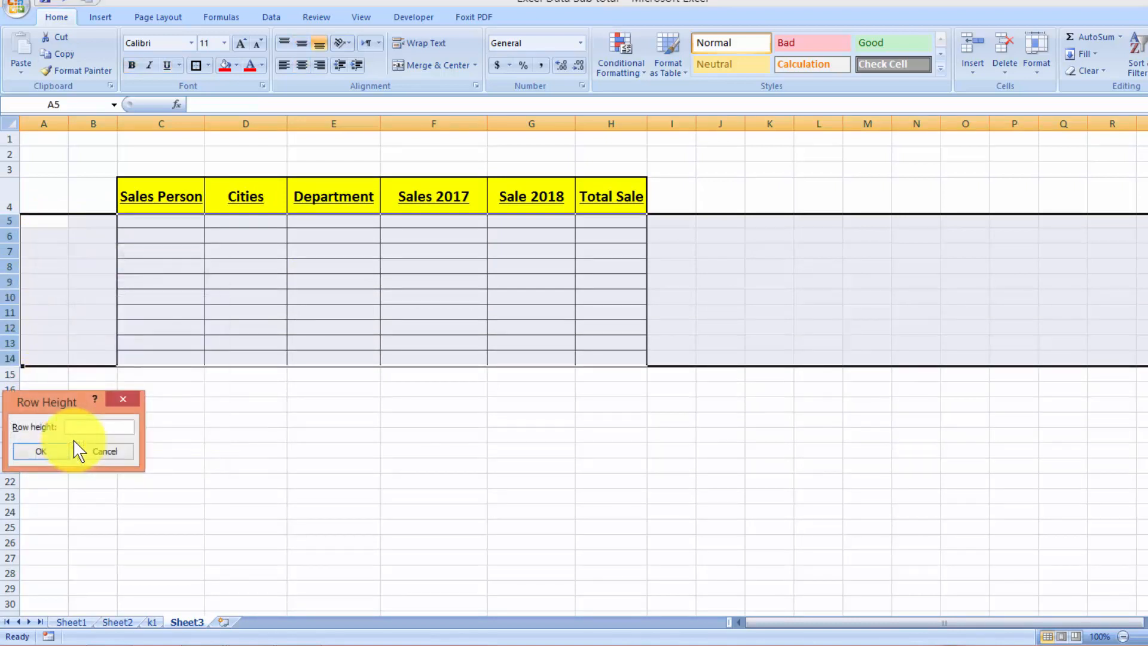
left_click(54, 448)
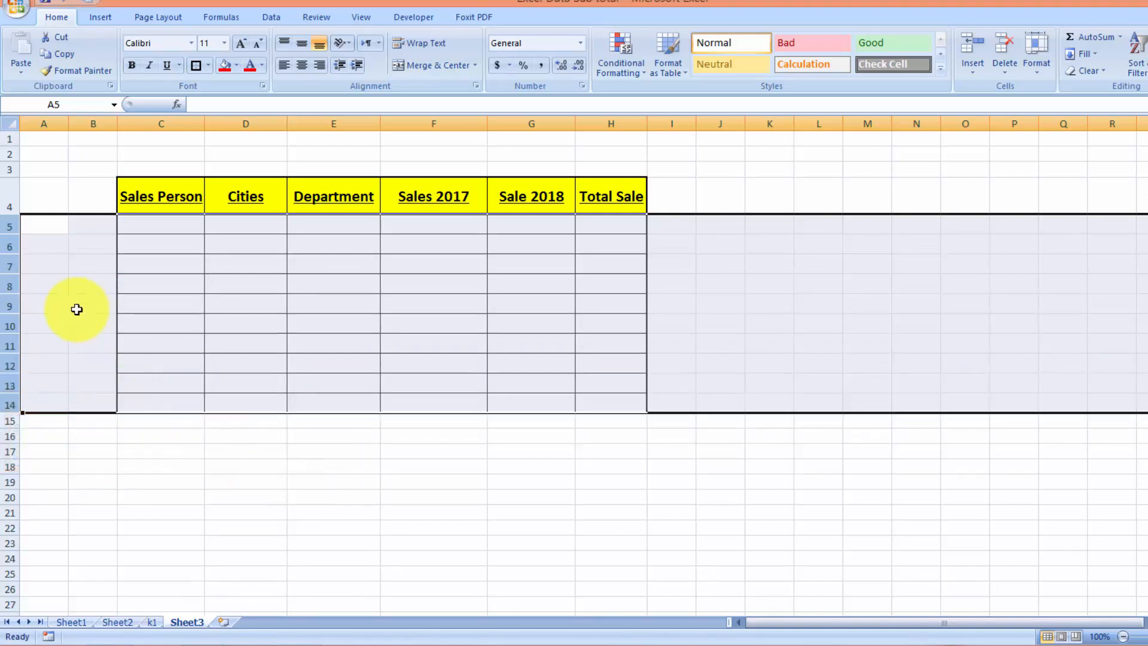
right_click(11, 231)
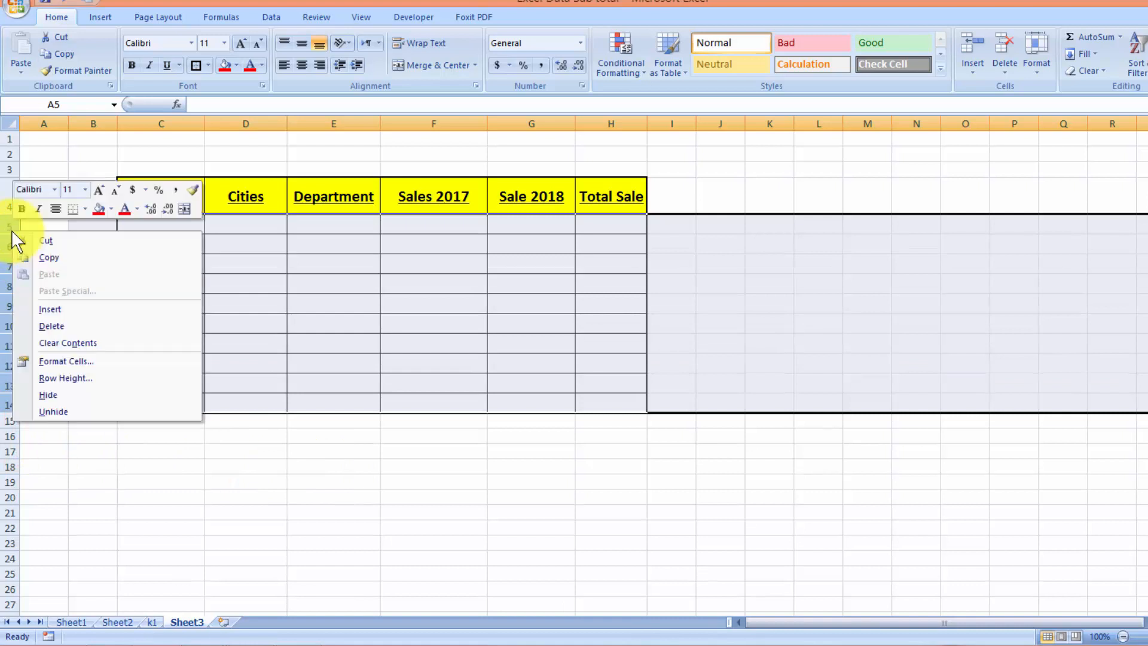
left_click(45, 378)
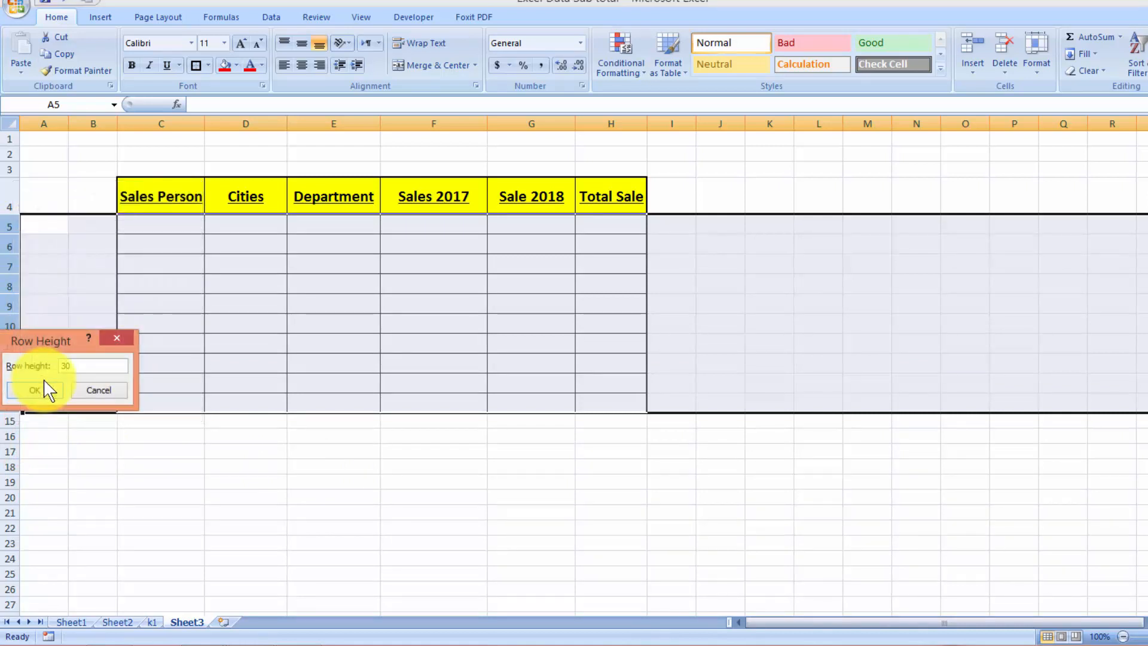
left_click(48, 390)
left_click(508, 594)
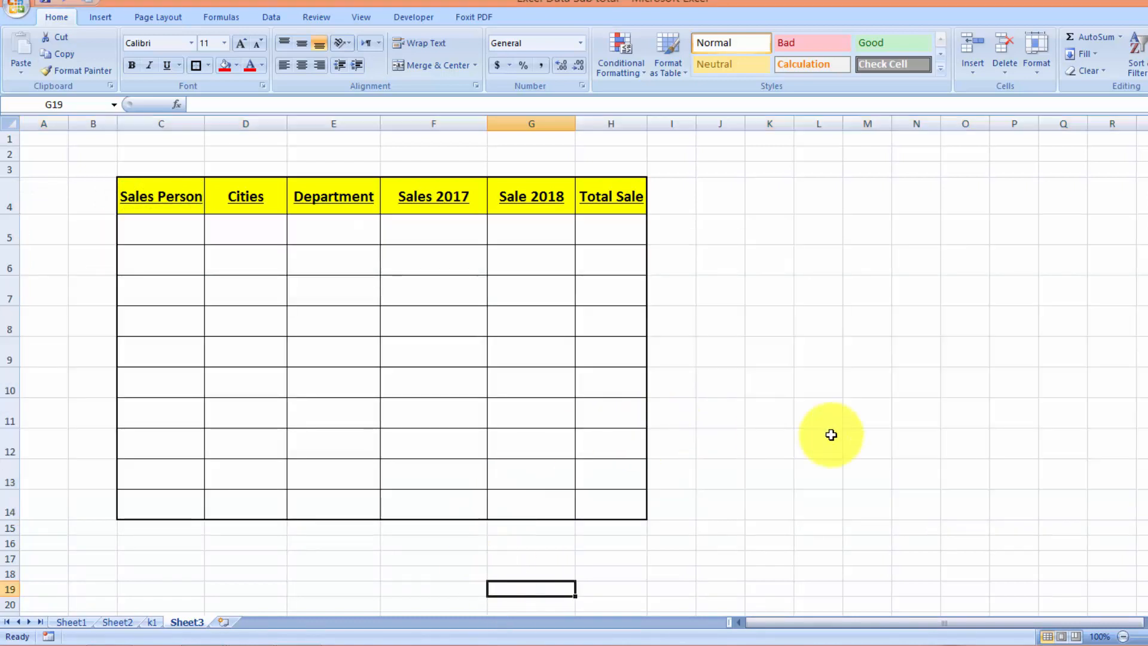
Save the workbook with the new table layout
key("ctrl+s")
left_click(584, 365)
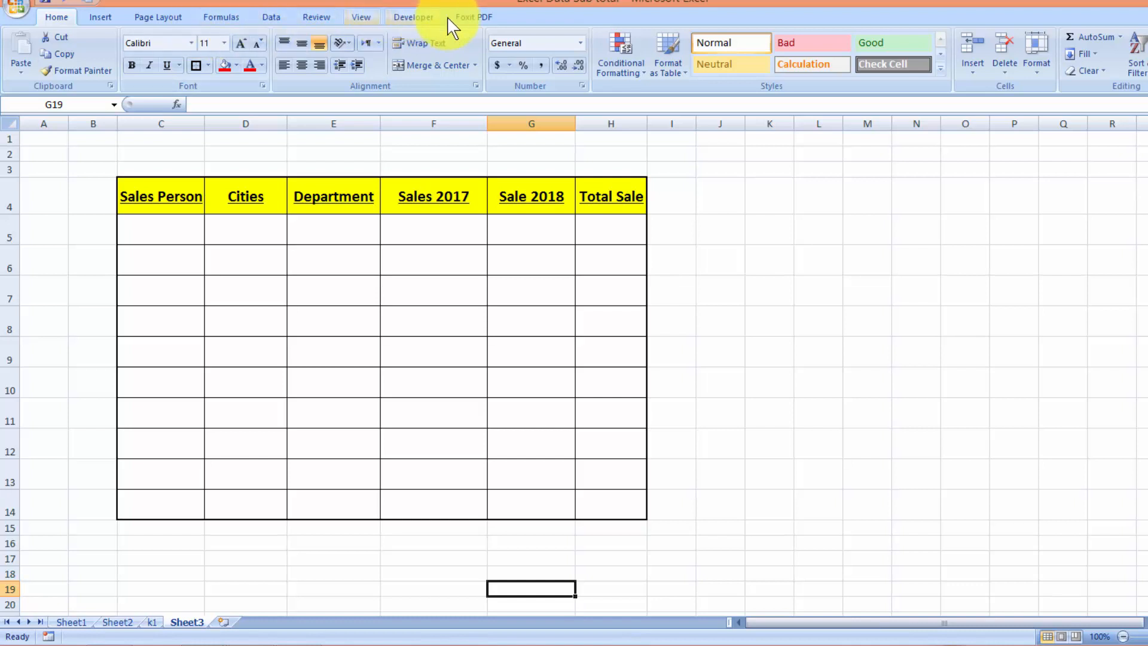
Check in the Excel options that showing the Developer tab in the ribbon is enabled
left_click(26, 11)
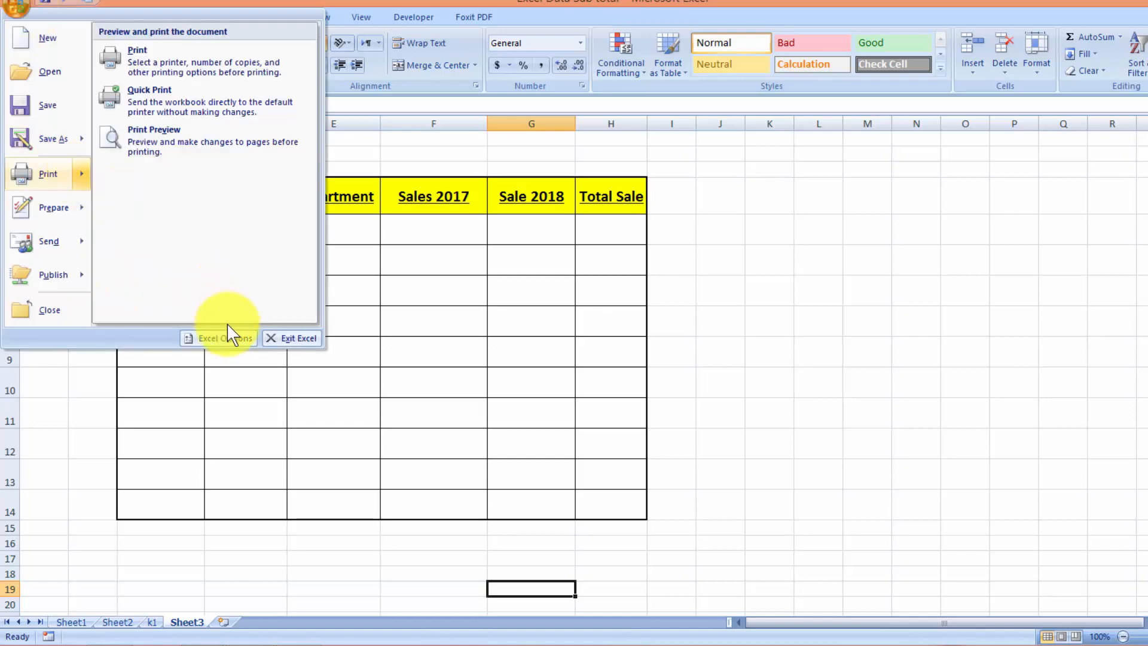
left_click(229, 338)
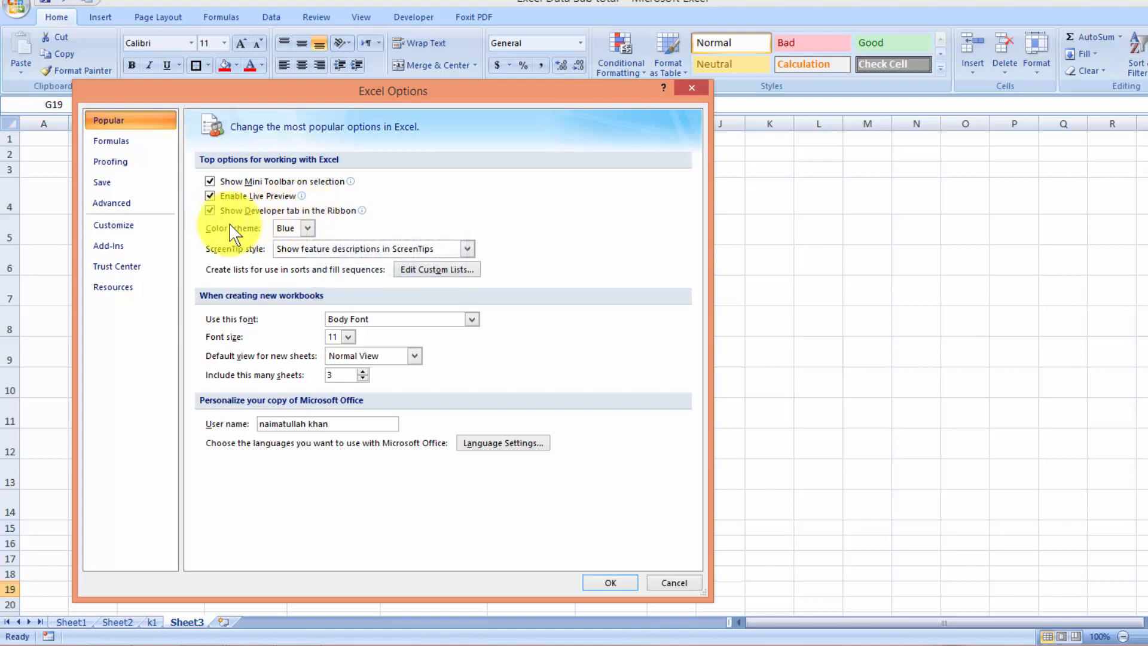
left_click(603, 583)
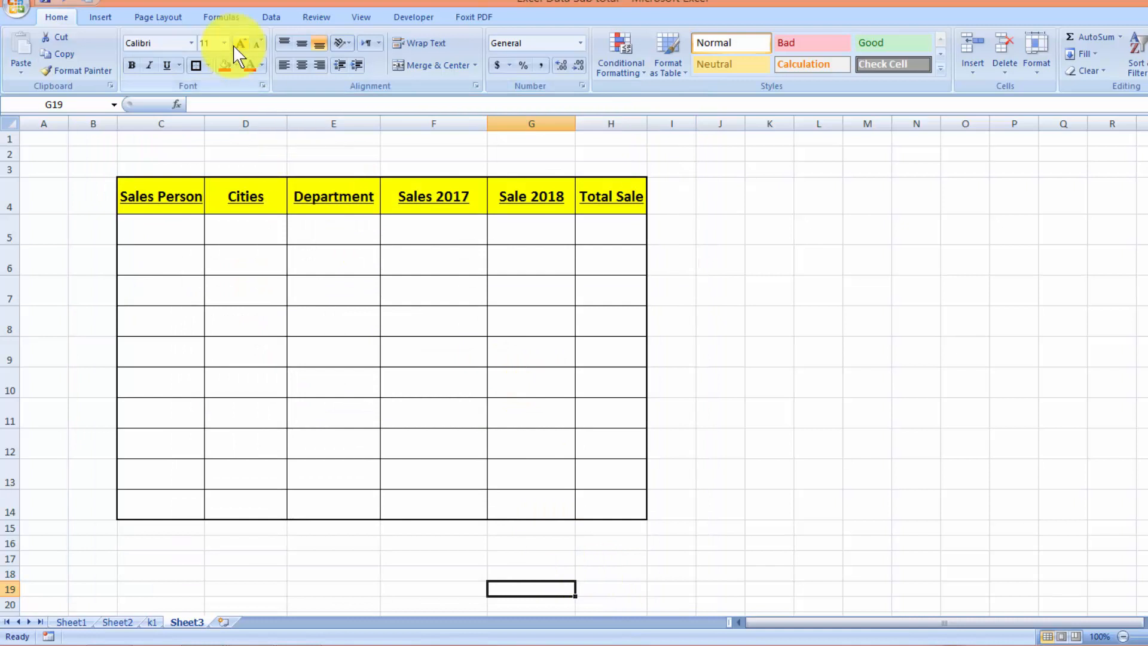
Insert a vertical form-control scroll bar in column B alongside table rows 5 to 14
left_click(415, 20)
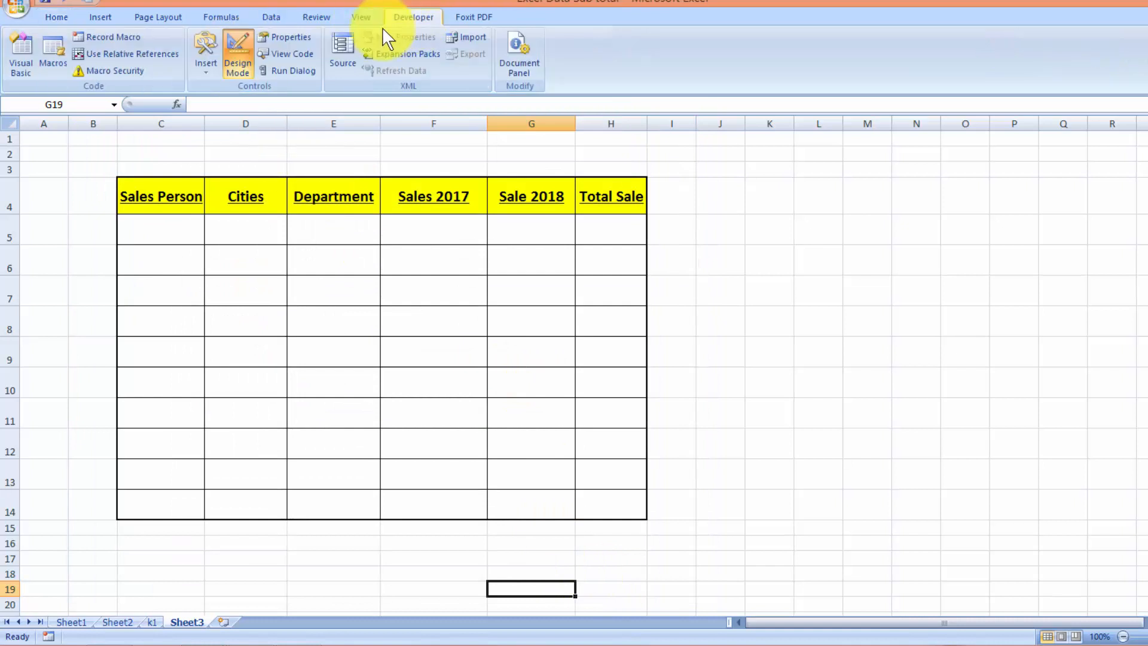
left_click(212, 74)
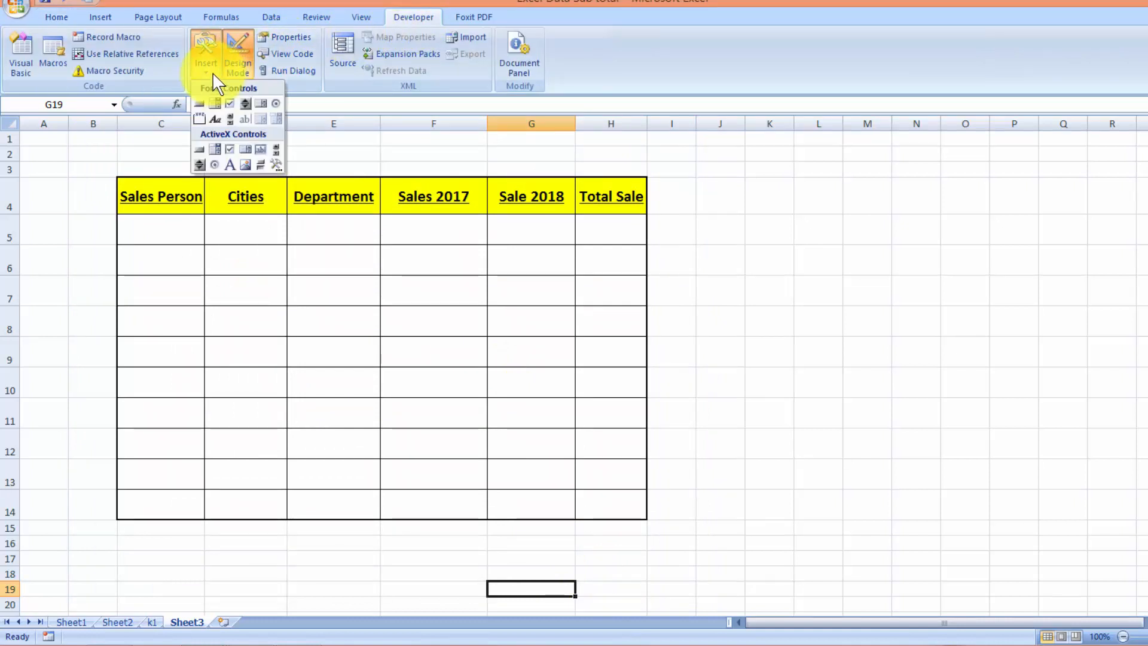
left_click(230, 120)
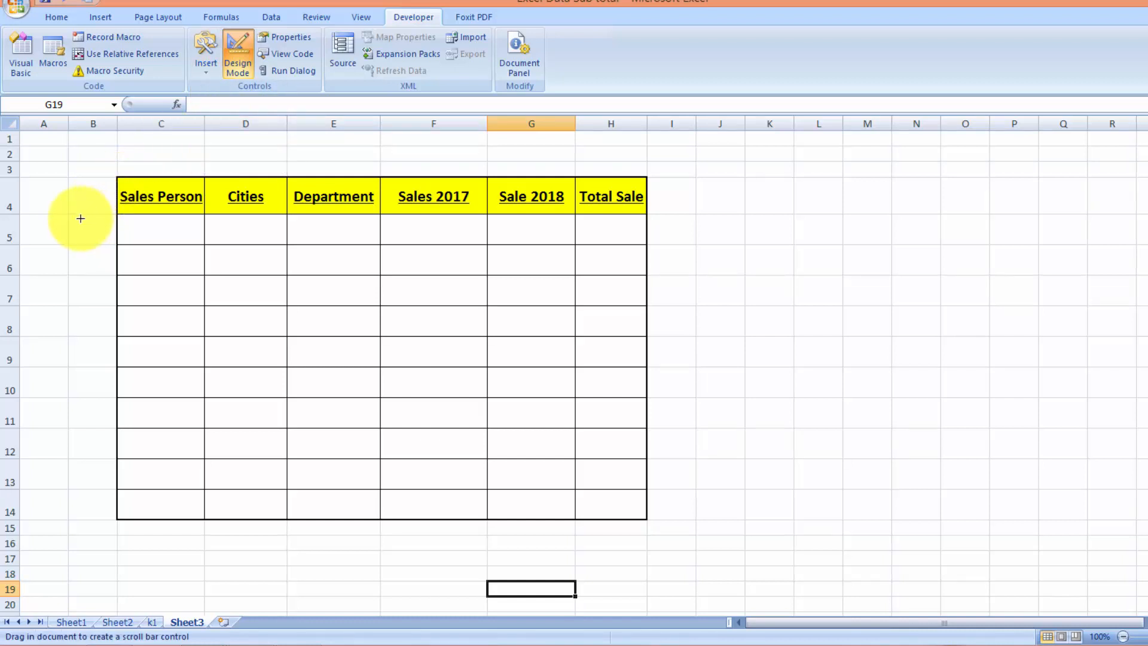
left_click_drag(81, 218, 110, 516)
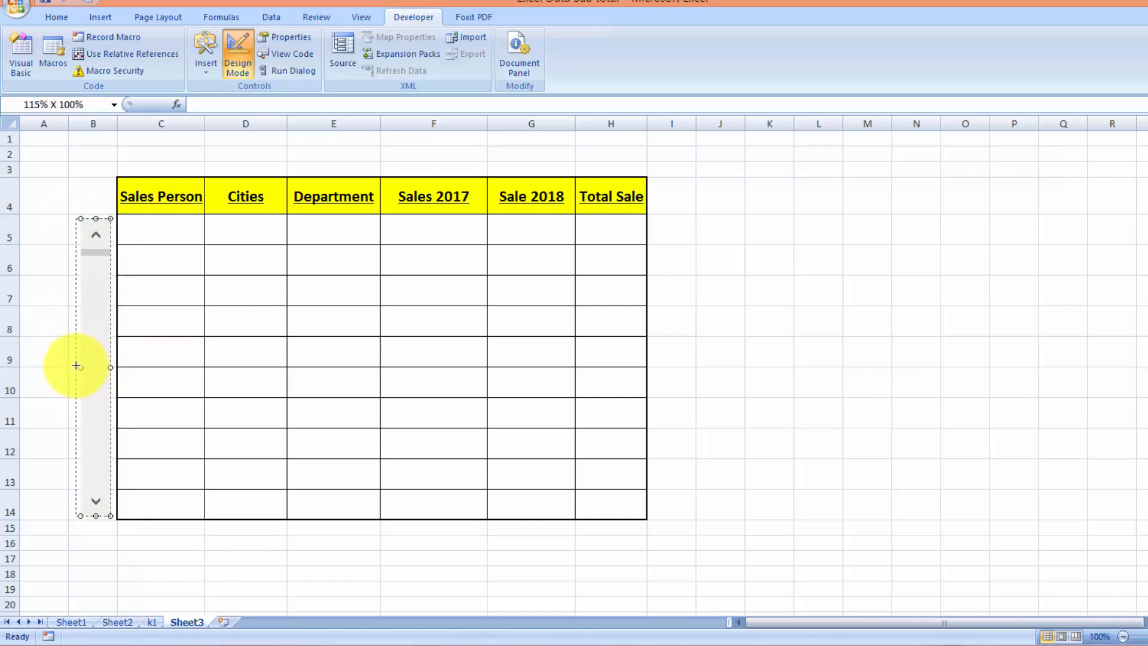
Adjust the scroll bar's width and left edge within column B, and narrow column B to fit closely around it
left_click_drag(76, 365, 74, 365)
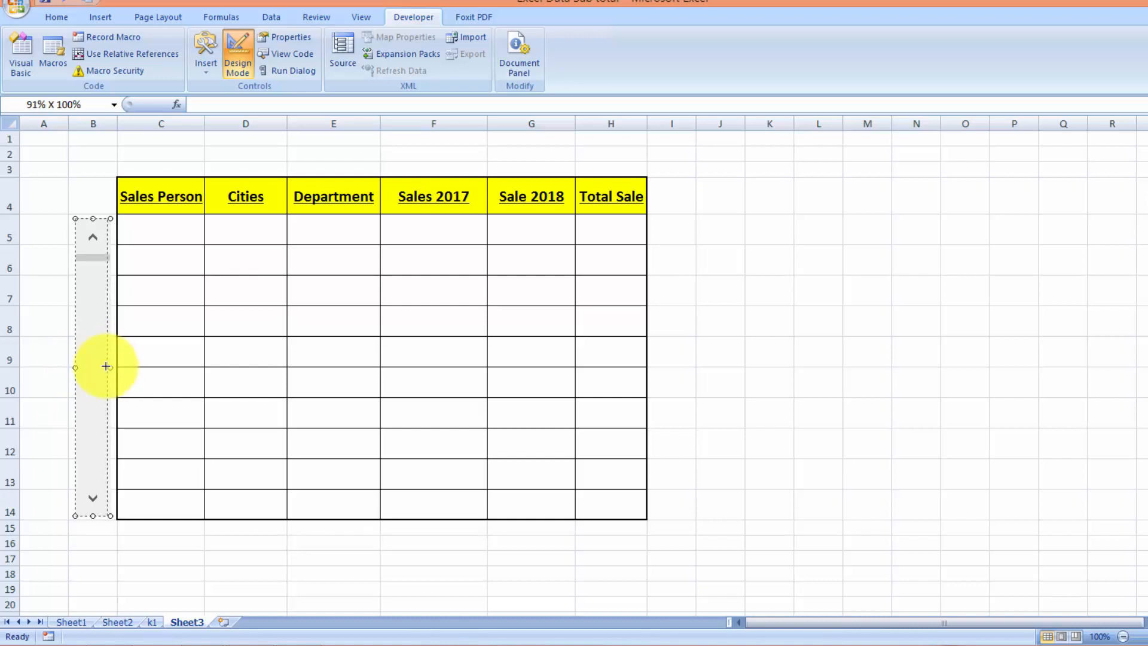
left_click_drag(104, 366, 105, 366)
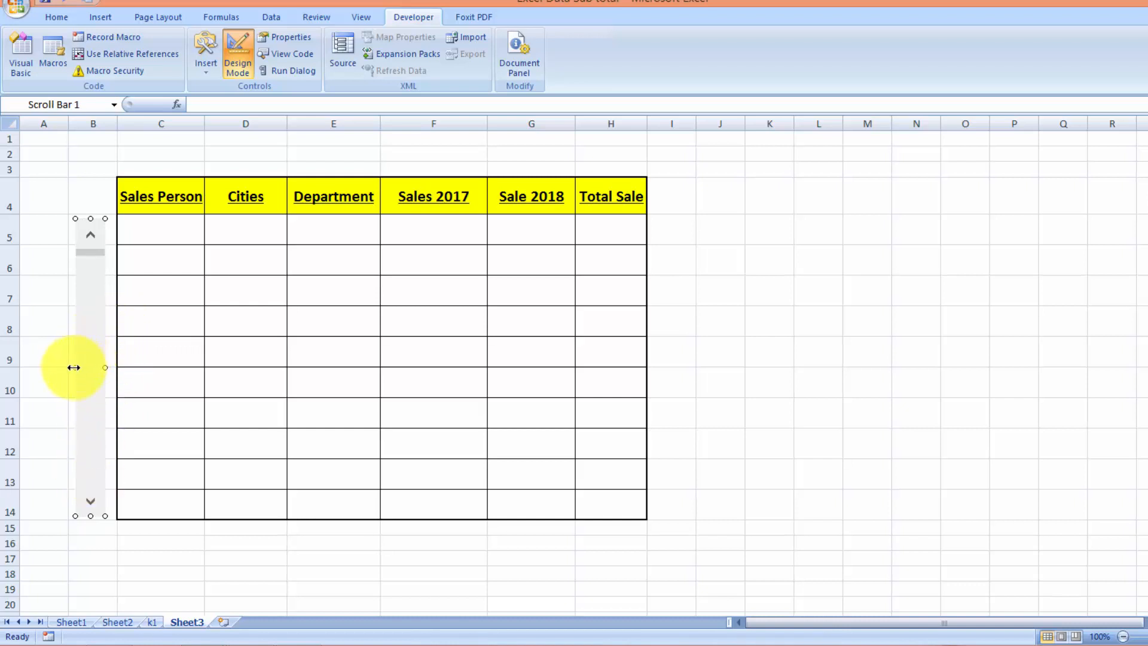
left_click_drag(72, 367, 72, 367)
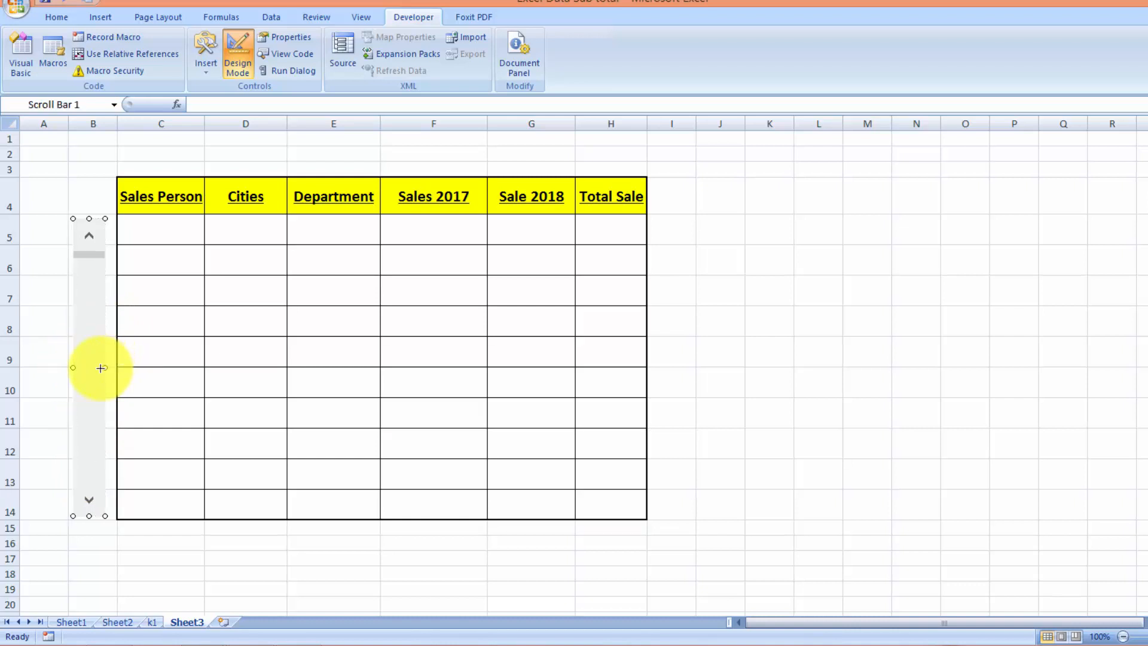
left_click_drag(99, 367, 98, 368)
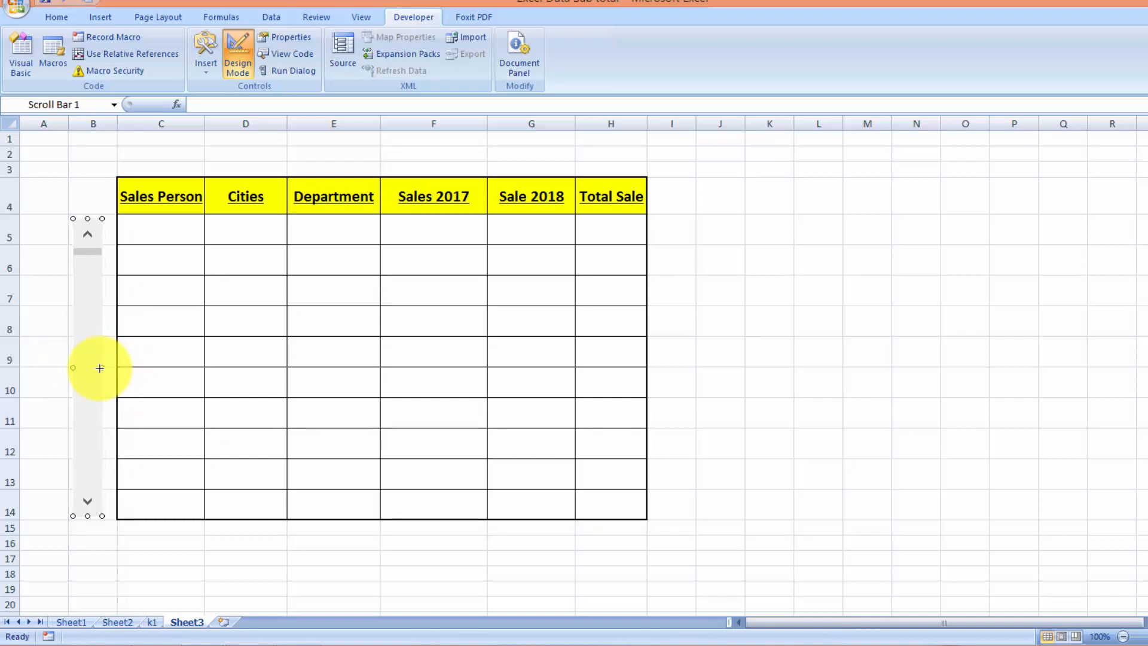
left_click_drag(117, 123, 108, 123)
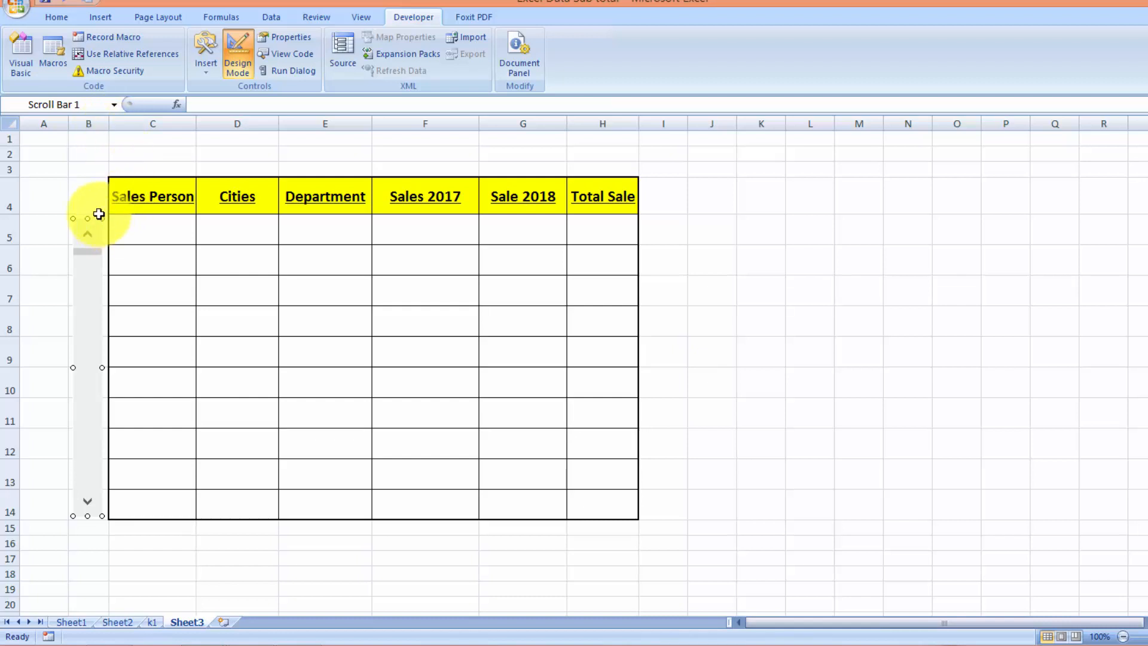
Fill B4:B14 behind the scroll bar with red and try out the scroll bar
left_click_drag(96, 203, 89, 504)
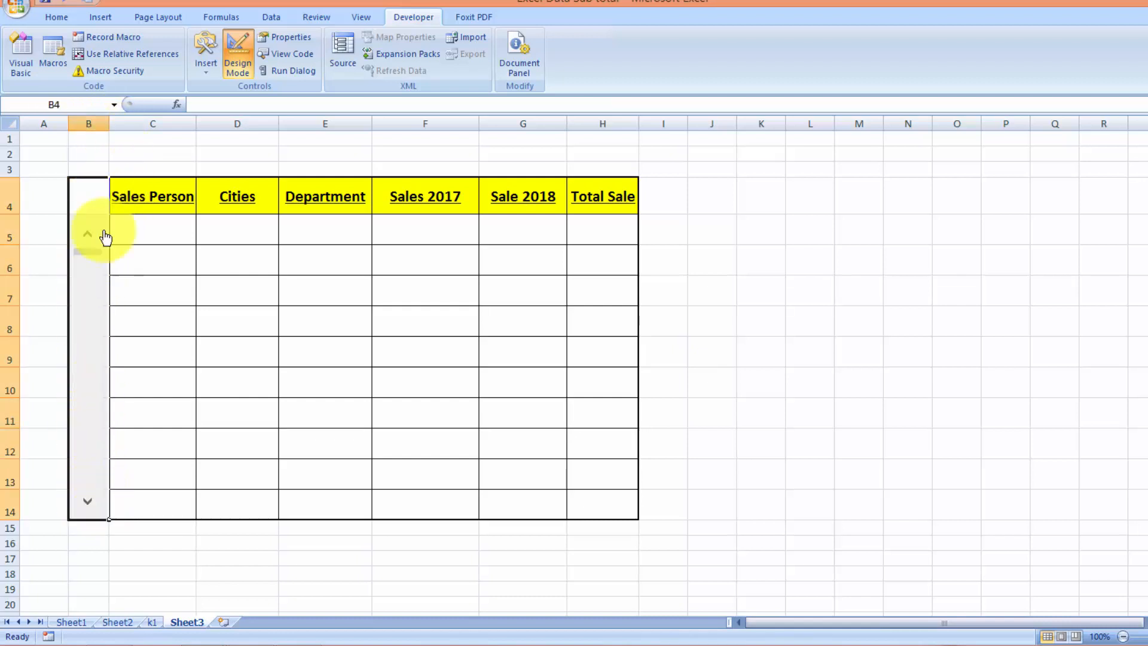
left_click(53, 18)
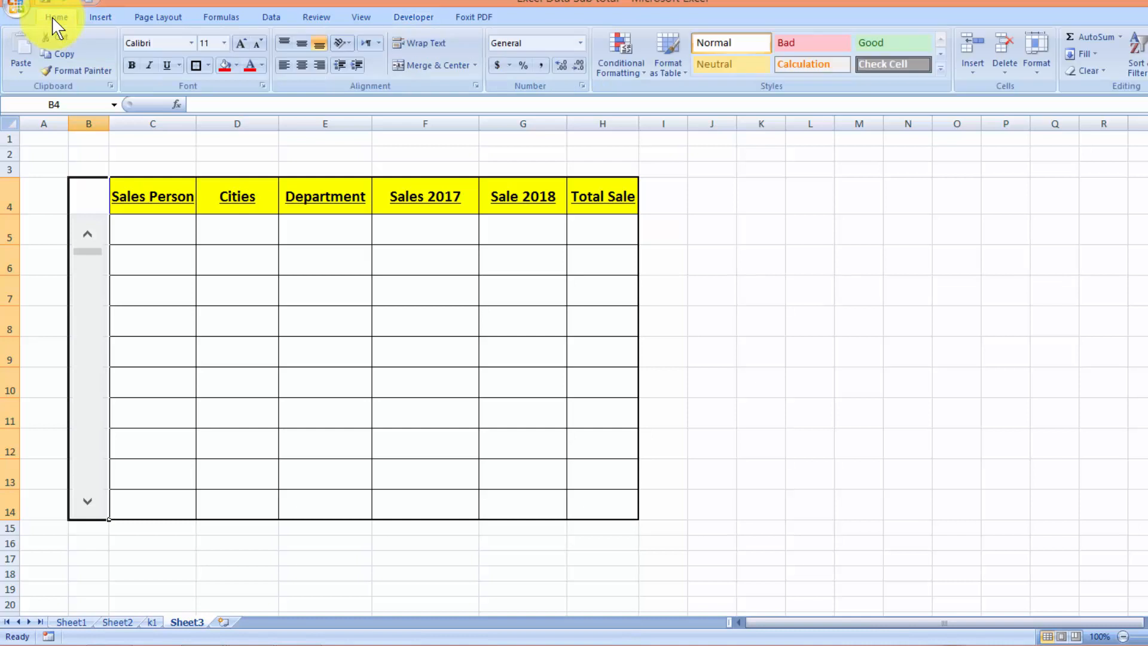
left_click(225, 66)
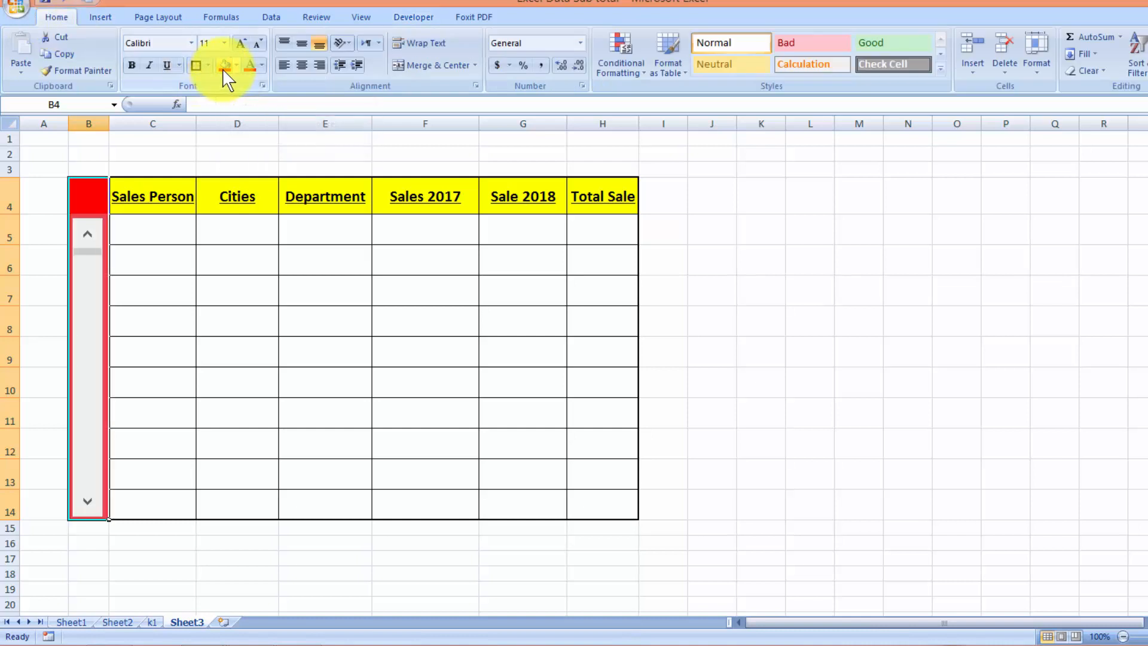
left_click(226, 373)
left_click(88, 427)
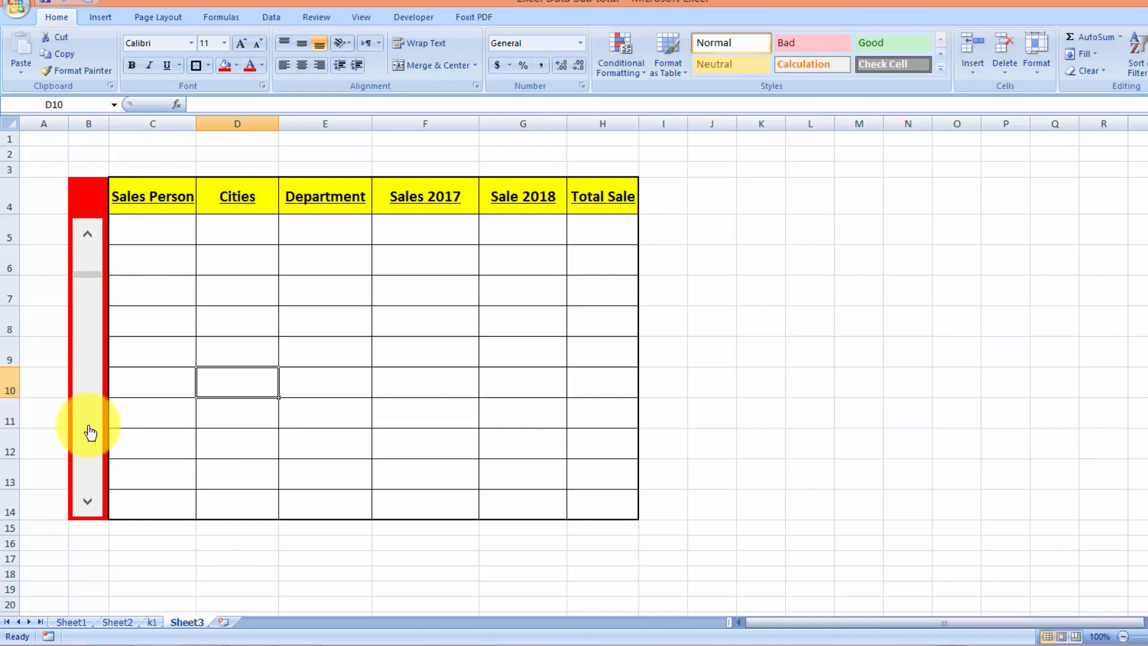
Extend the scroll bar's upper edge slightly into header row 4
right_click(93, 501)
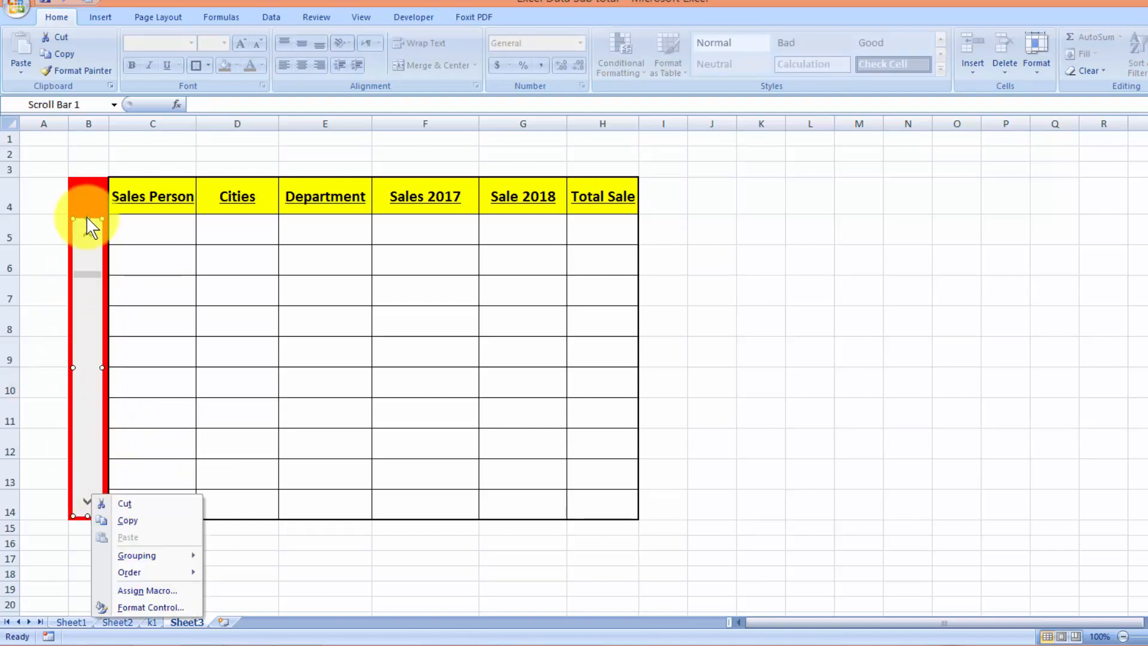
left_click(94, 258)
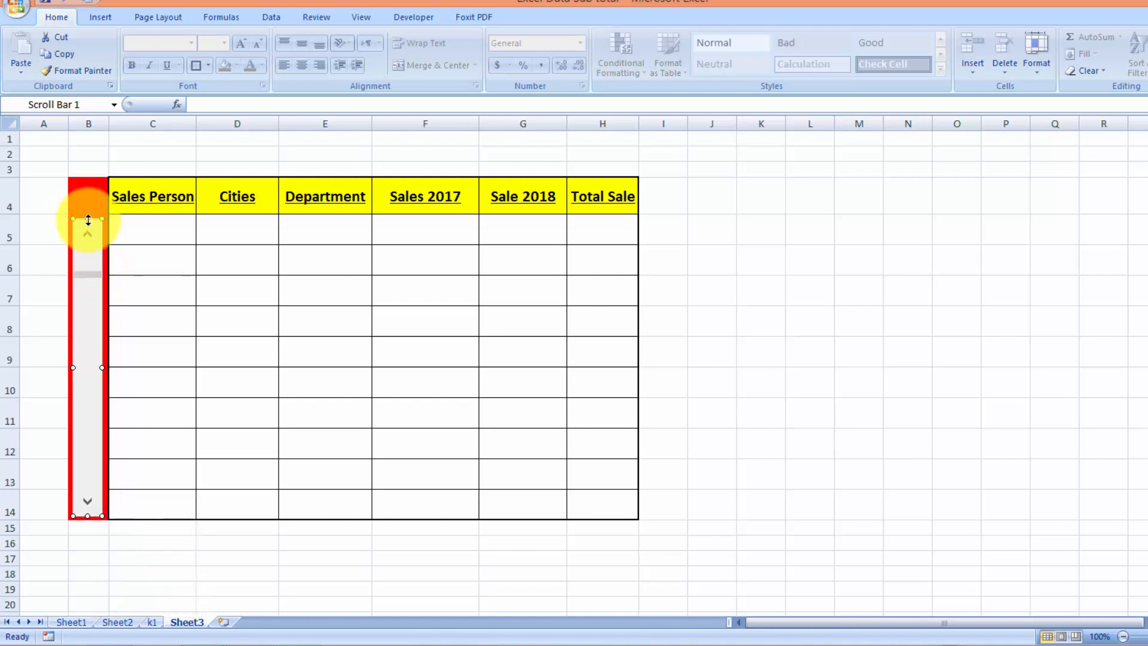
left_click_drag(88, 220, 87, 209)
left_click(167, 351)
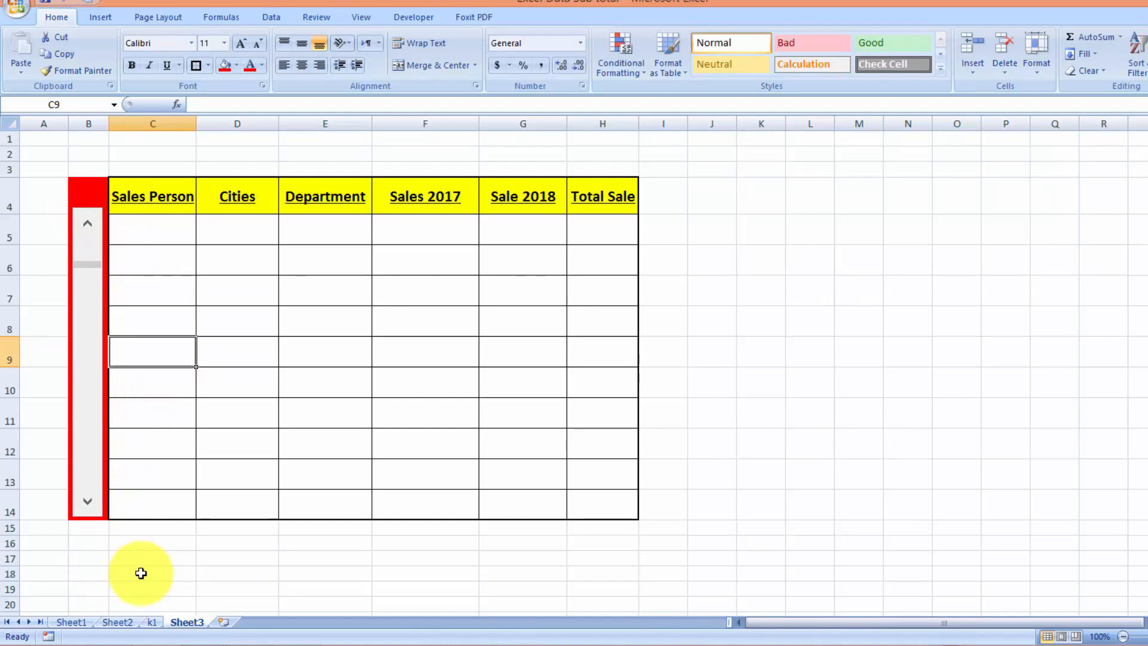
Open the scroll bar's Format Control settings and set the current value to 1
right_click(92, 510)
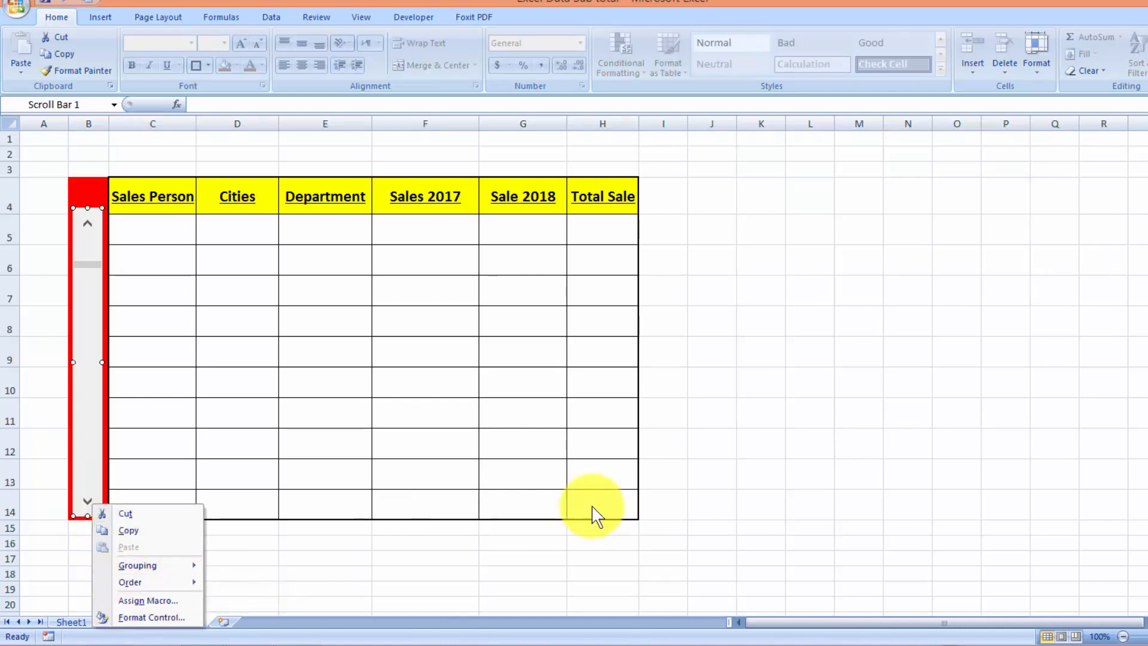
key("Escape")
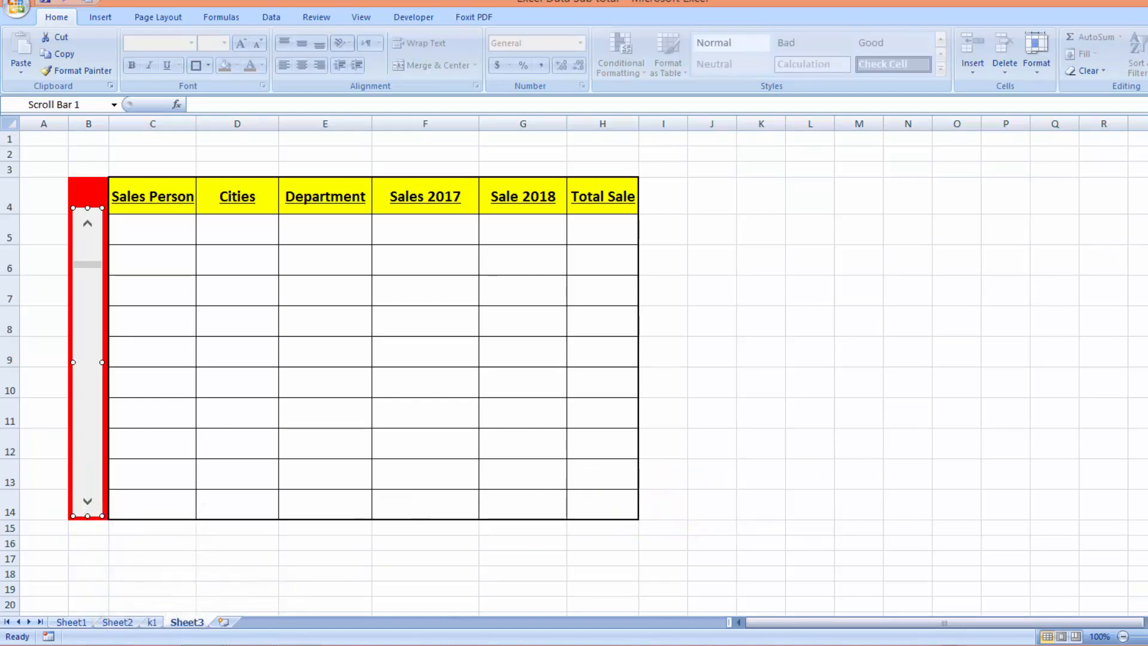
scroll(1063, 574, "down", 1)
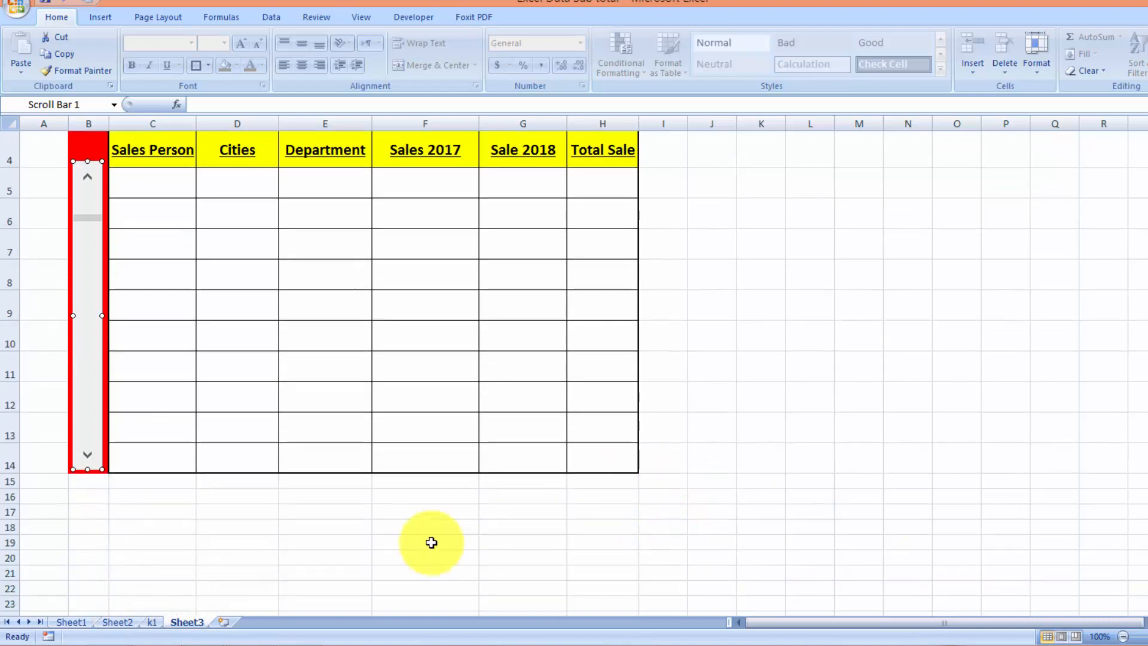
right_click(90, 400)
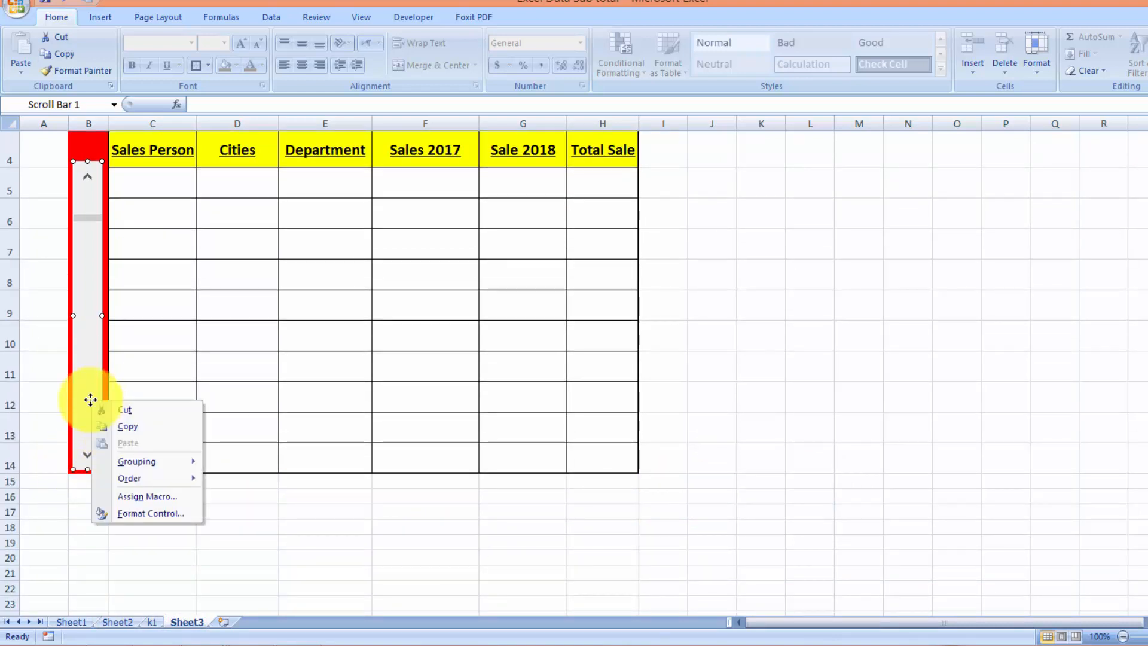
left_click(128, 511)
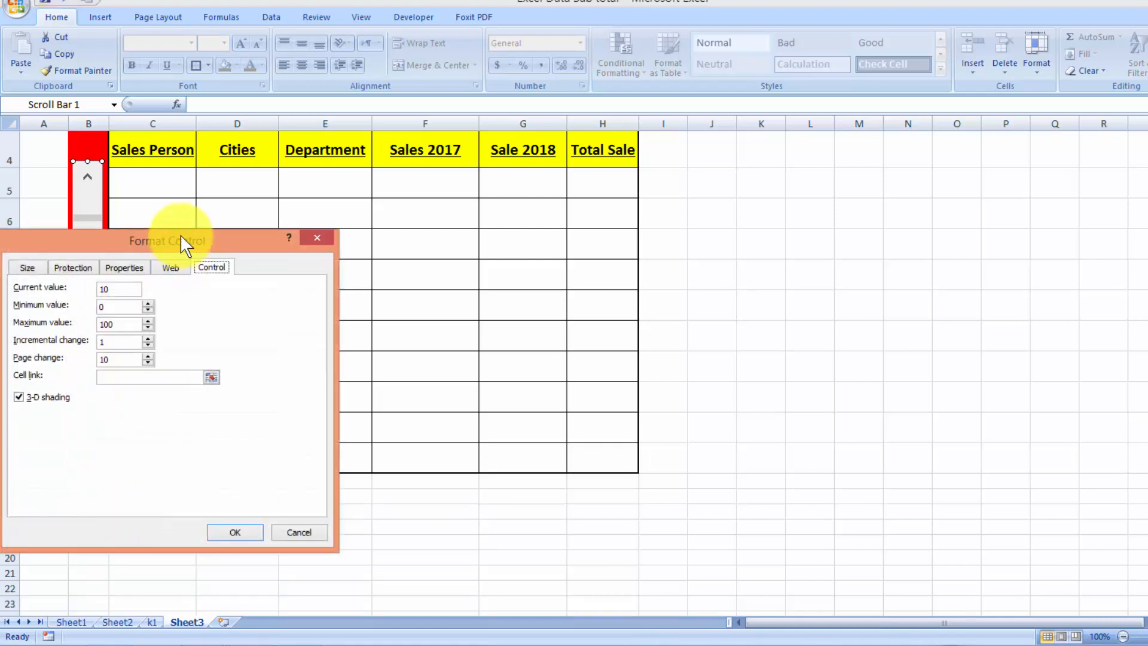
left_click_drag(180, 234, 605, 182)
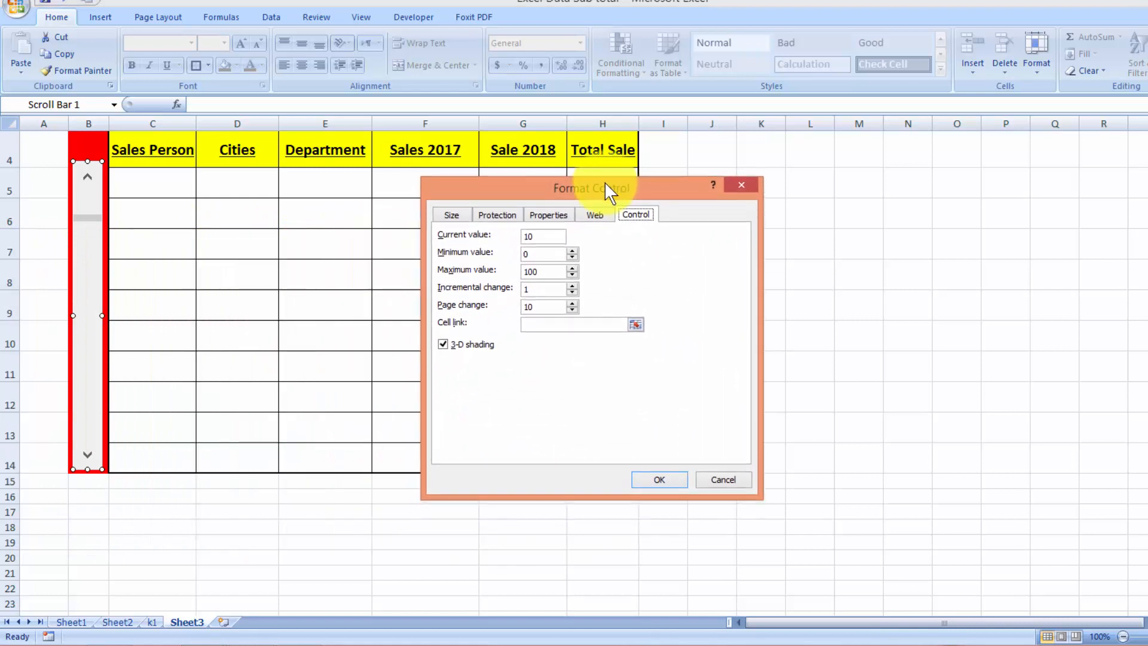
left_click(541, 235)
left_click_drag(536, 236, 514, 238)
type("1")
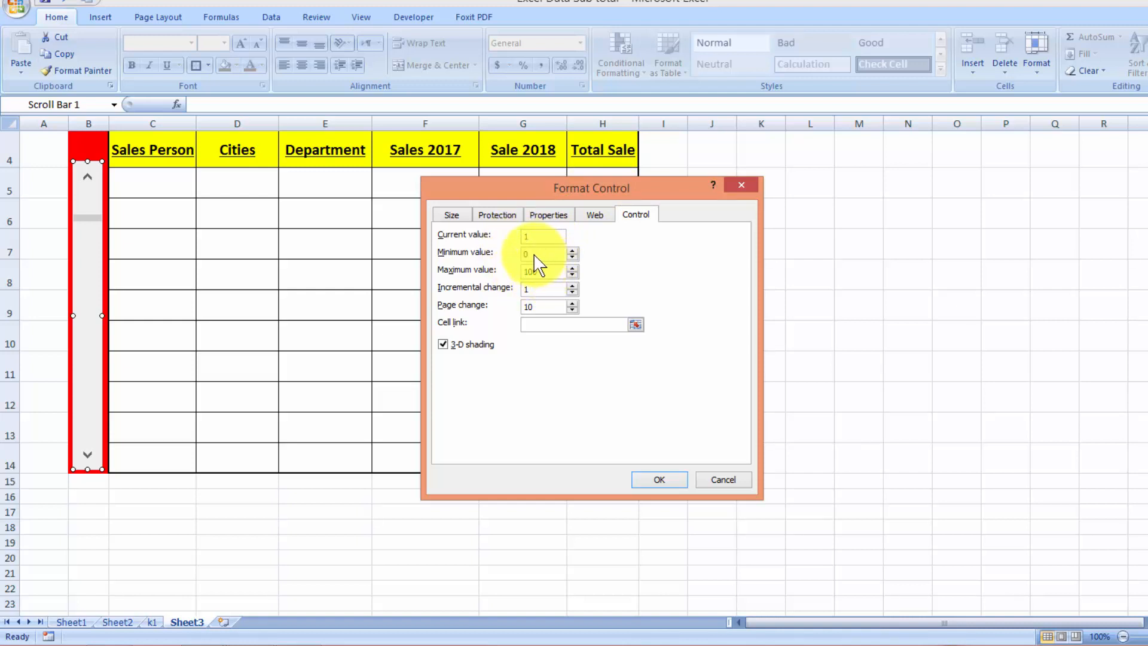
Set the scroll bar's minimum value to 1 and maximum value to 45
left_click_drag(527, 251, 513, 250)
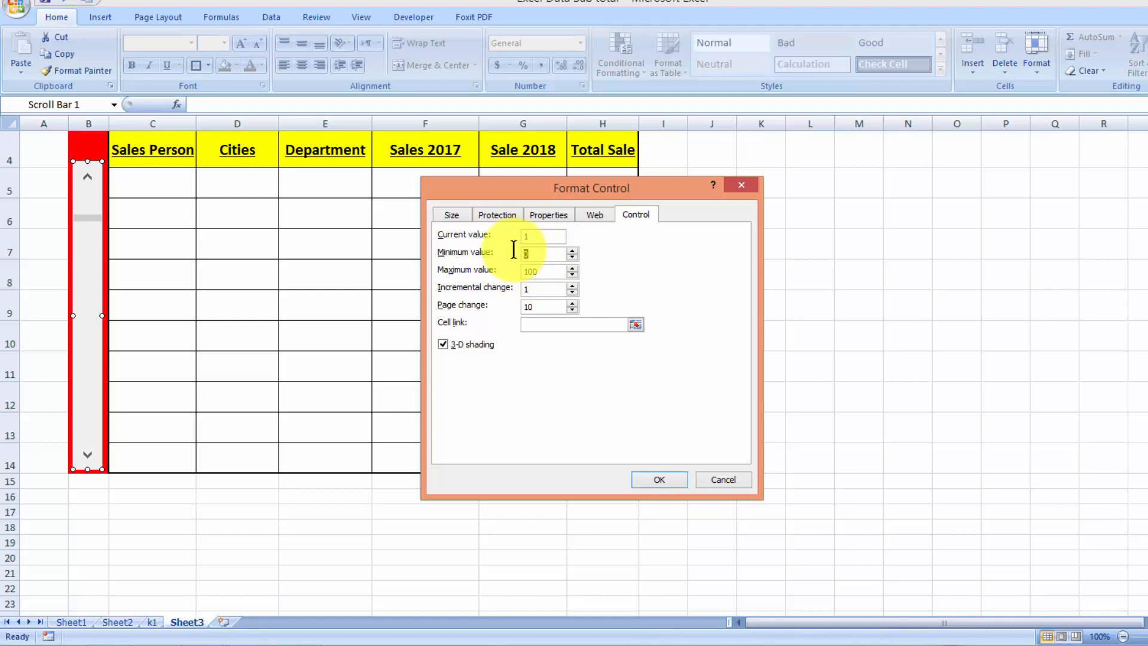
type("1")
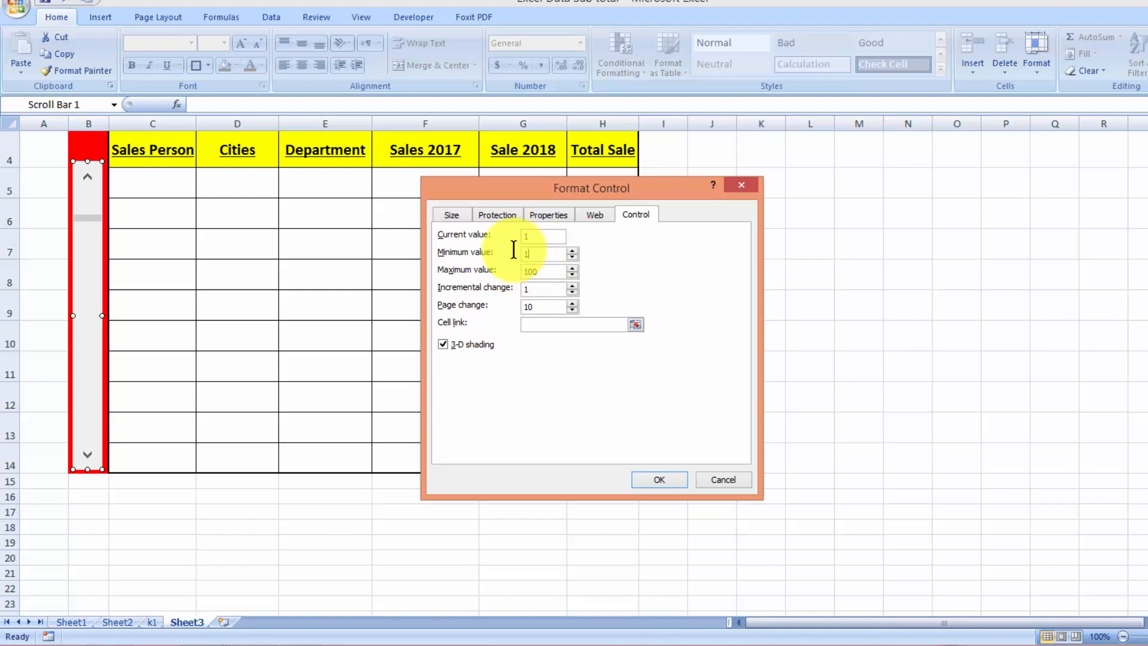
left_click_drag(544, 272, 521, 271)
left_click(537, 272)
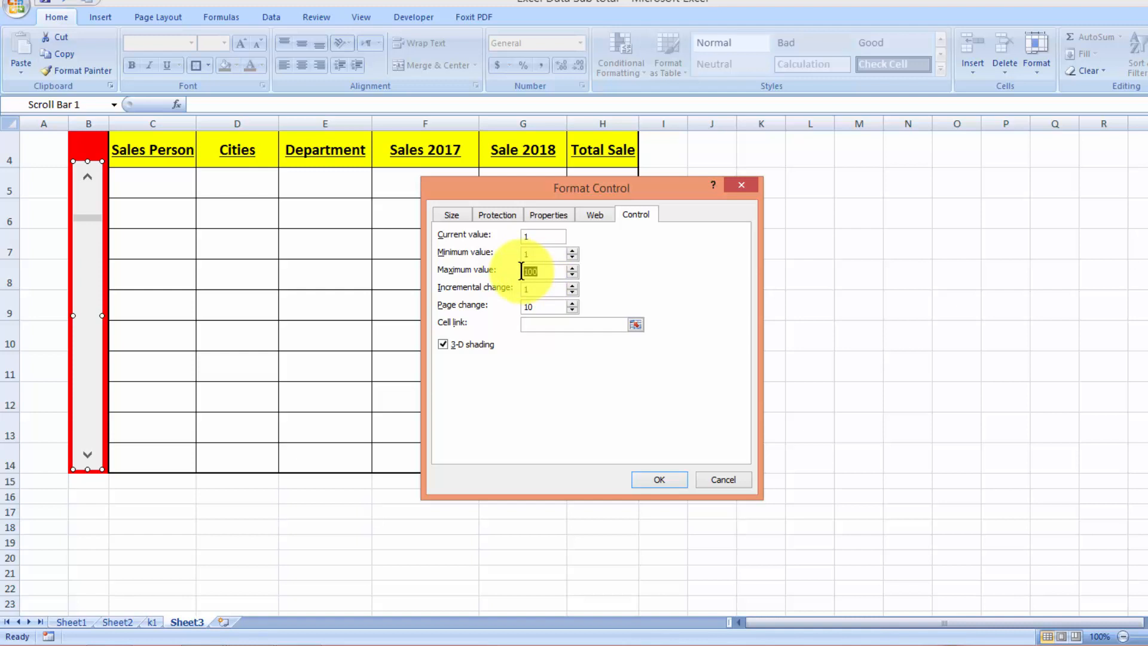
type("45")
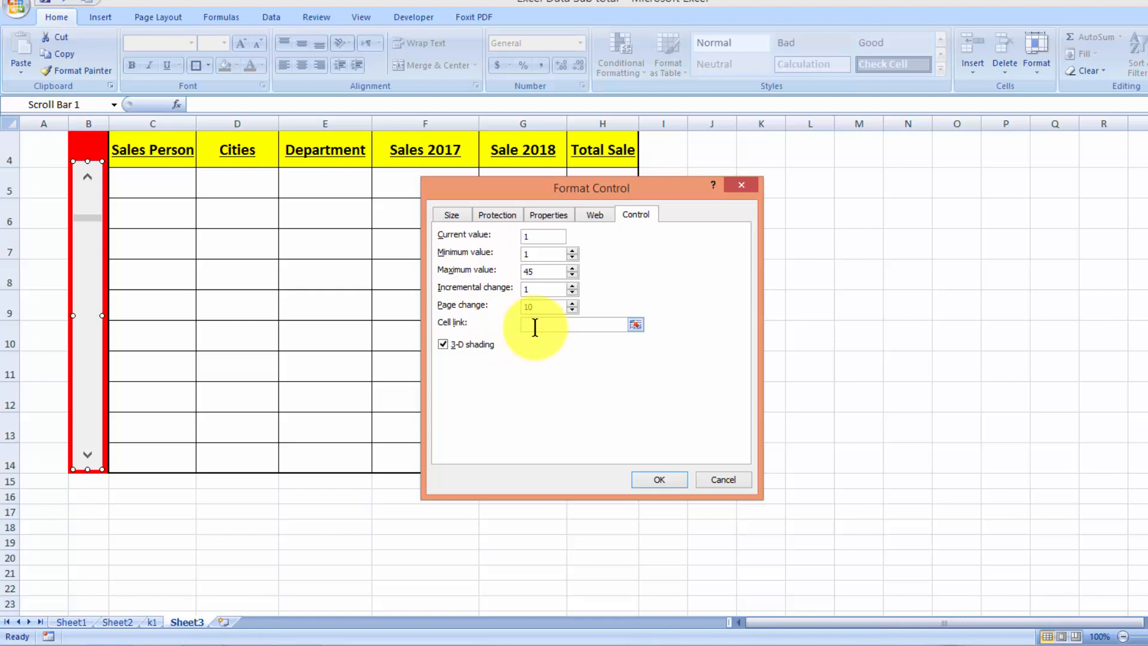
Link the scroll bar to cell K3 on Sheet1 and apply the control settings
left_click(535, 328)
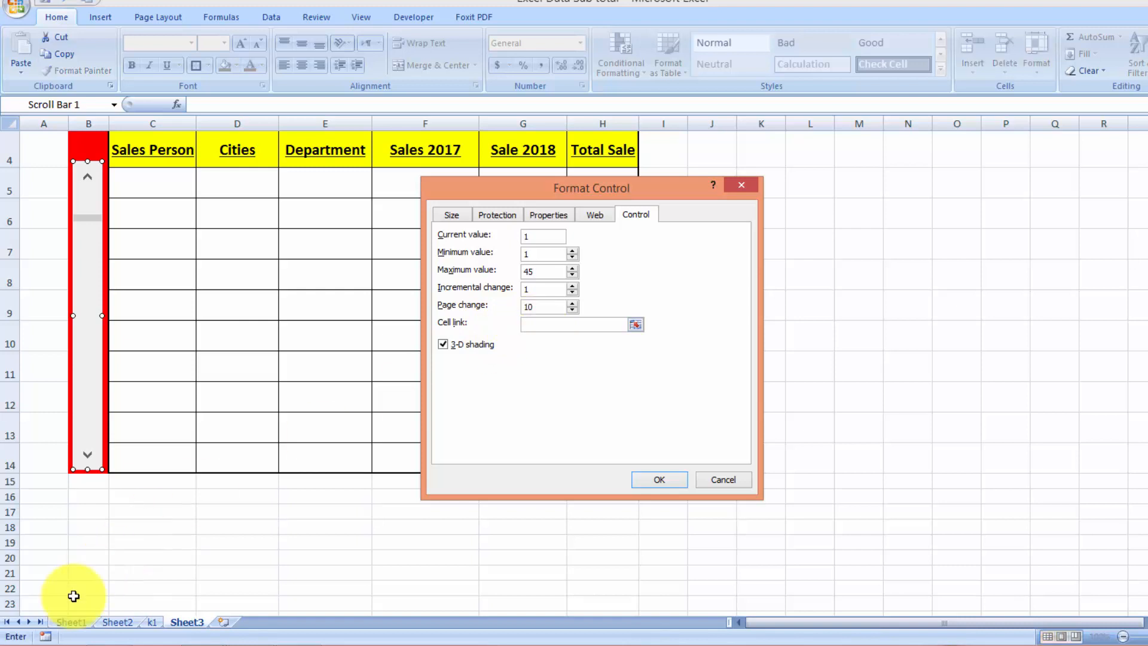
left_click(73, 622)
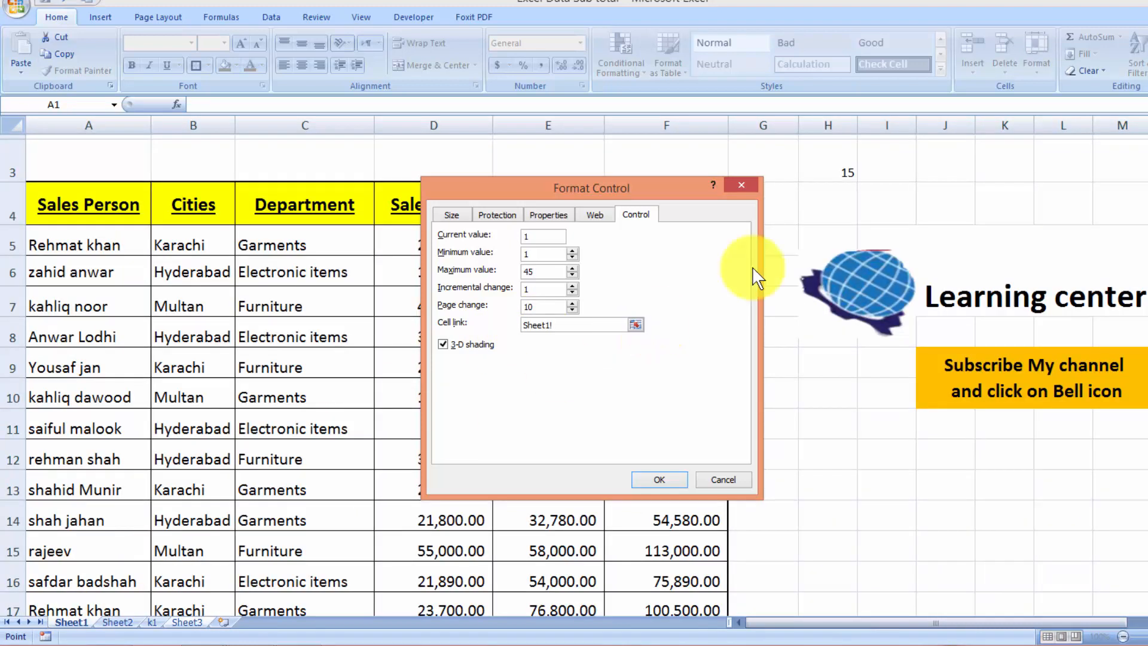
left_click(1018, 164)
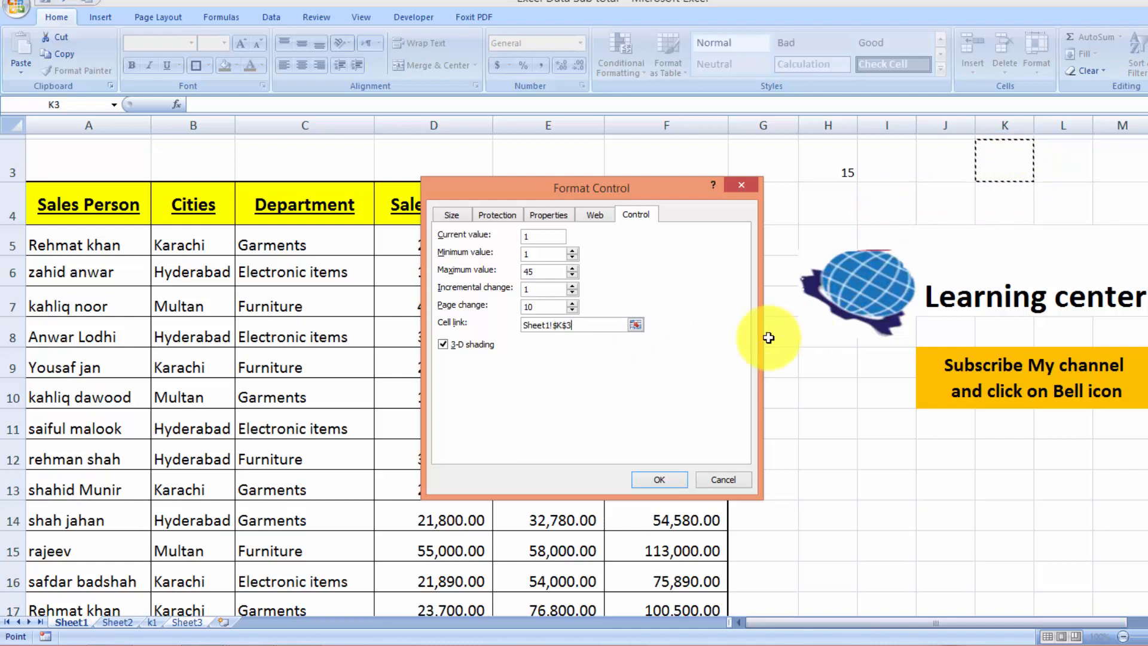
left_click(656, 481)
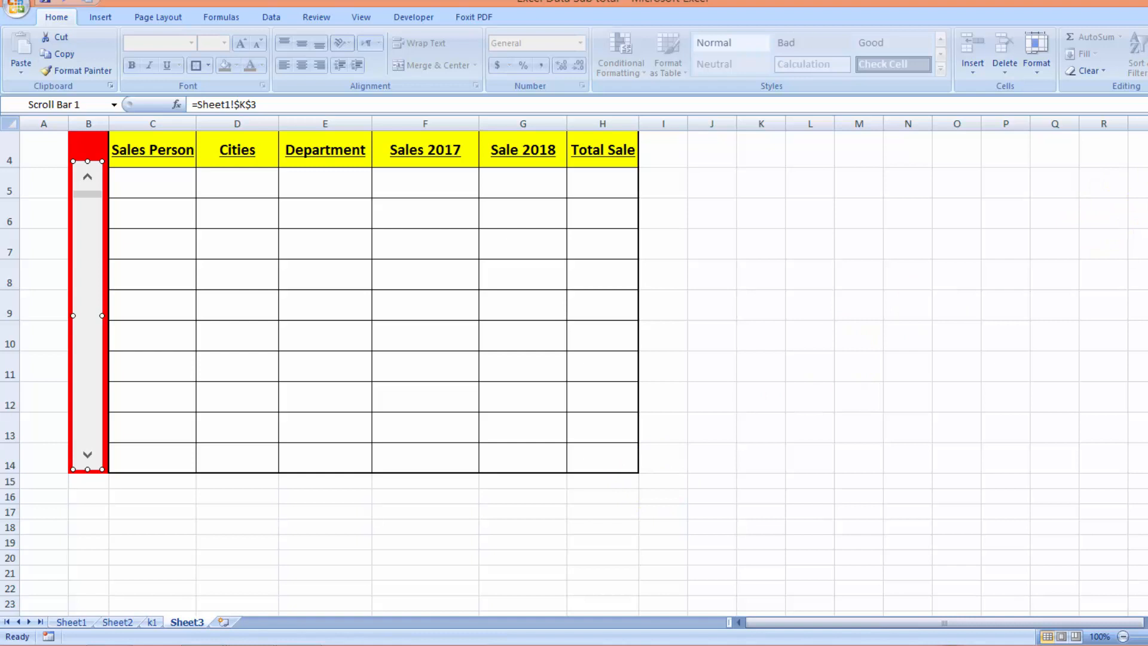
scroll(574, 370, "up", 2)
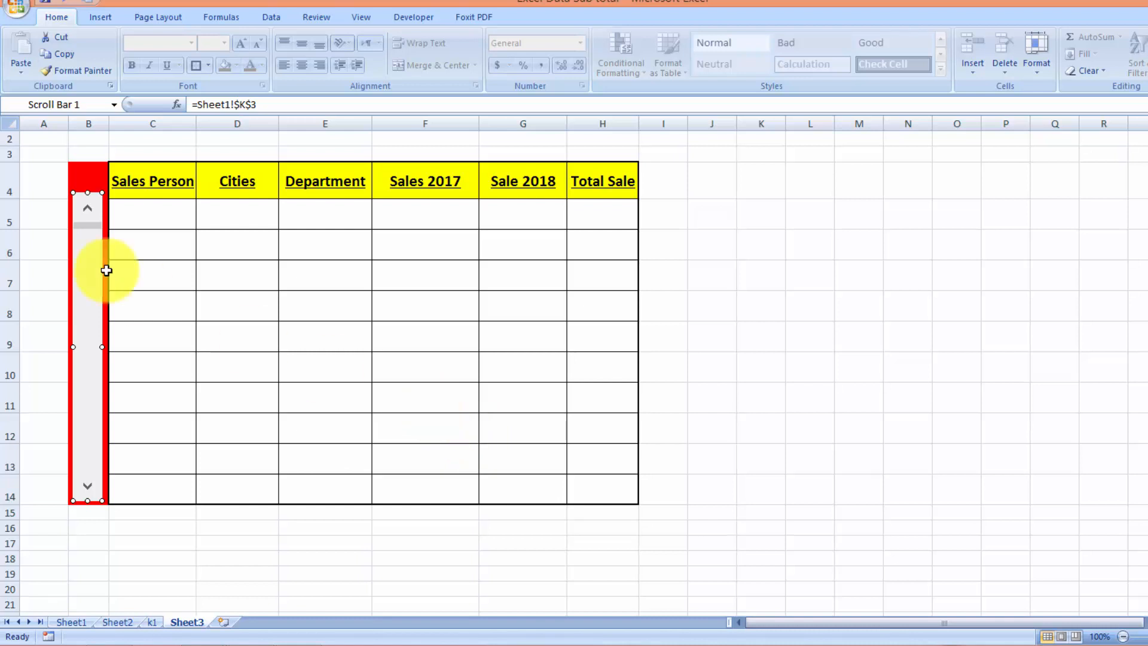
left_click(158, 218)
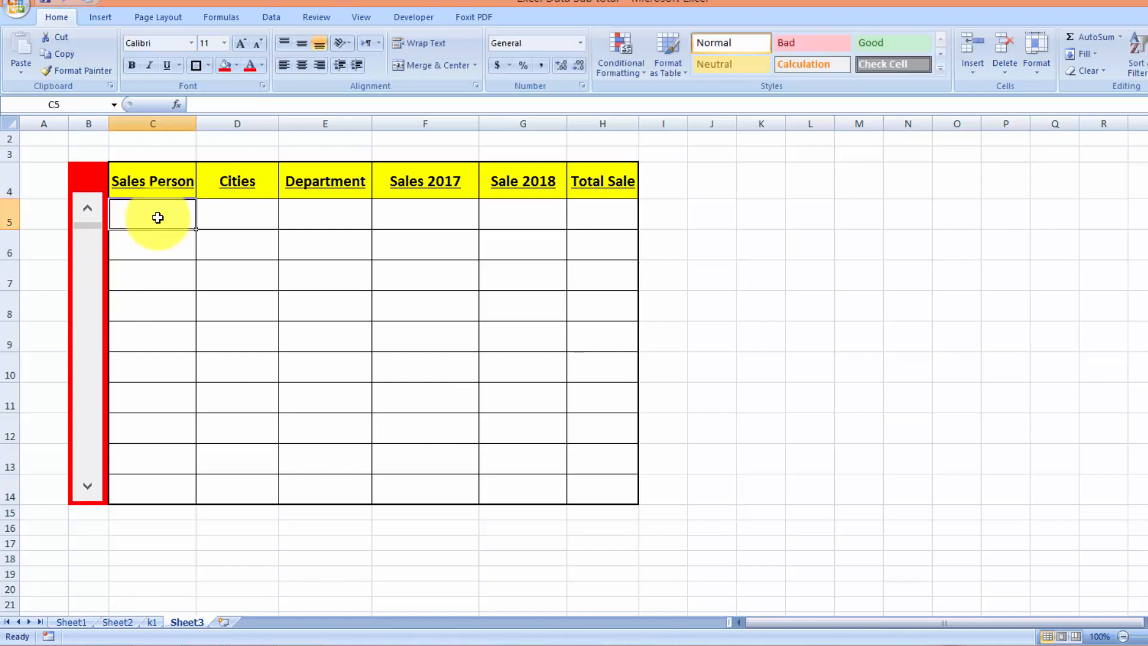
type("=")
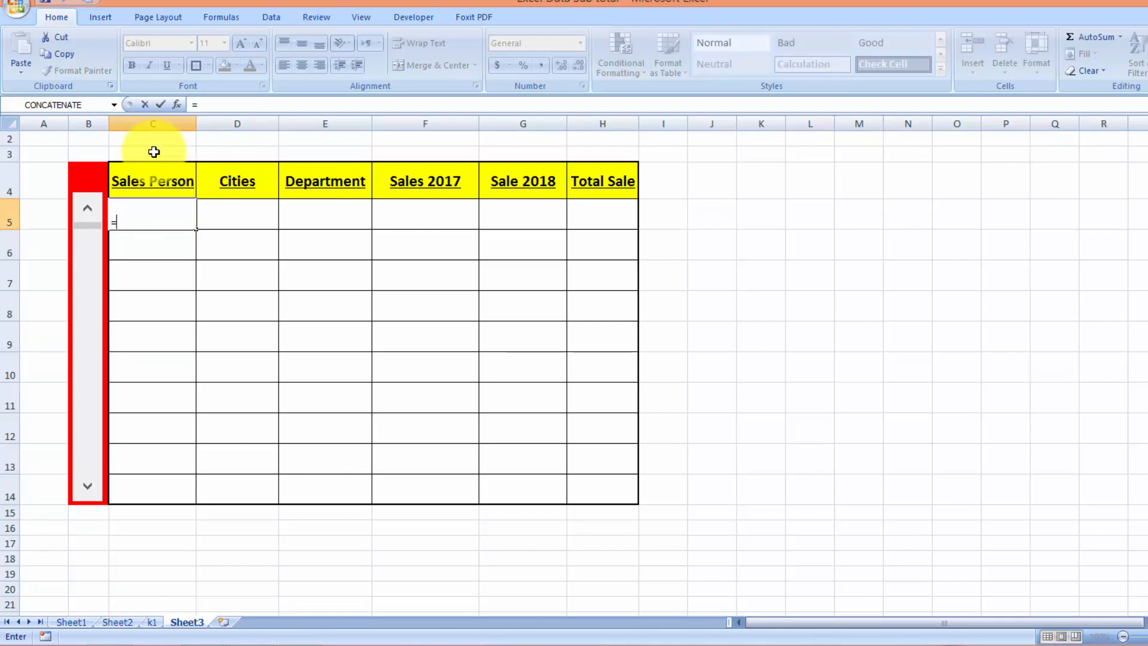
key("Escape")
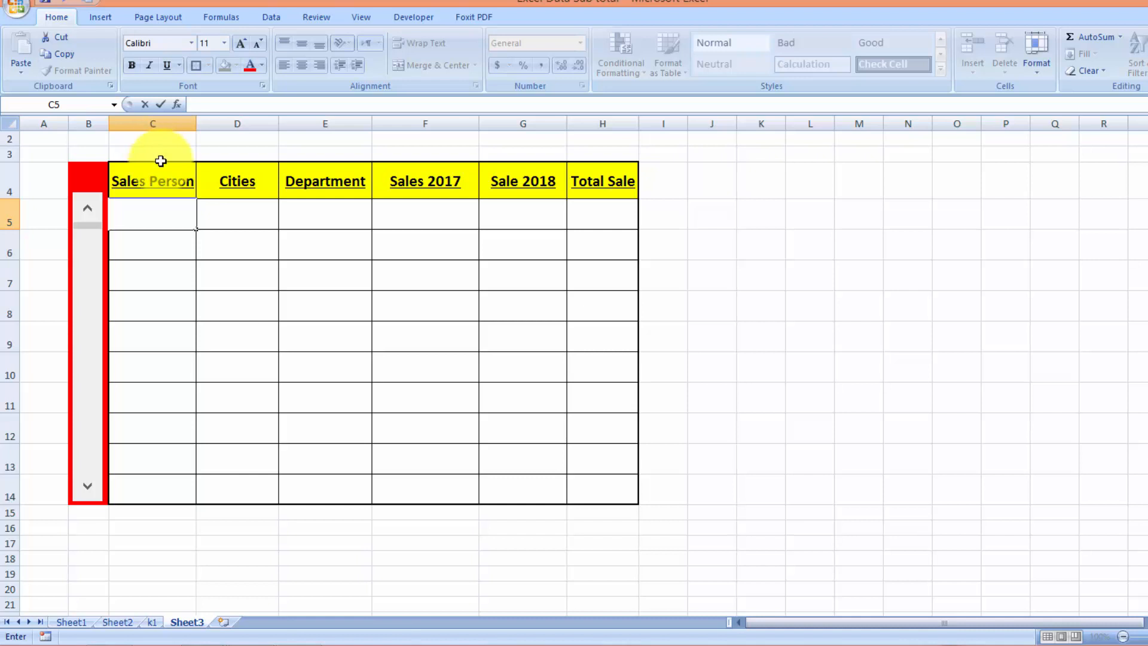
Increase the font size of cell C5 under the Sales Person header to 22
left_click(267, 251)
left_click(169, 223)
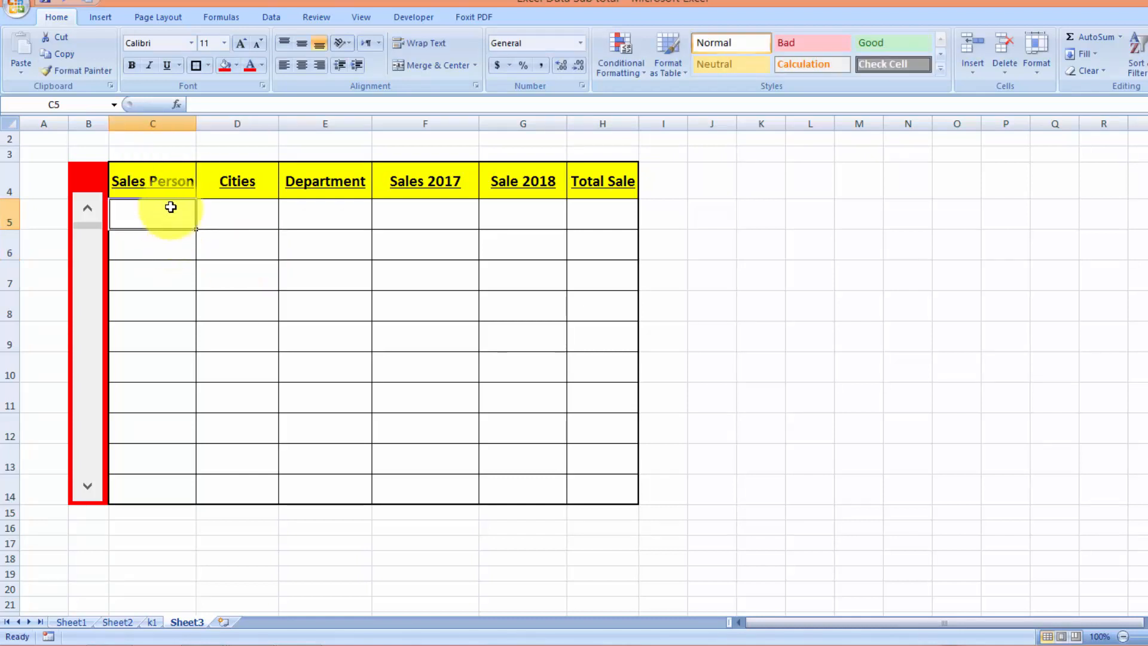
left_click(239, 44)
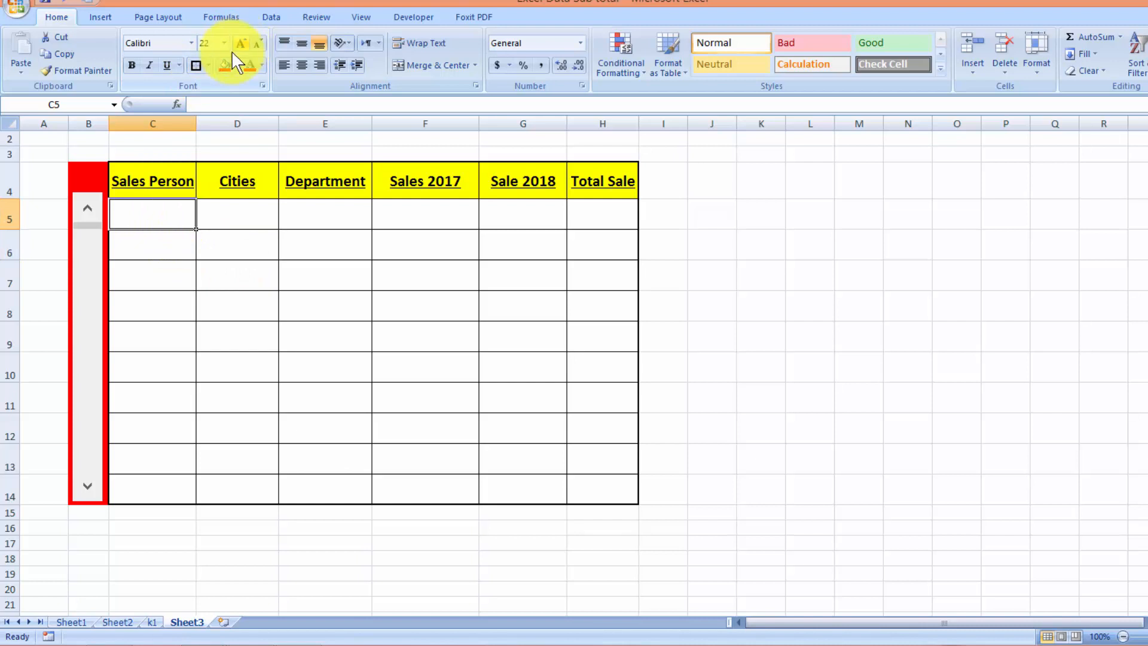
Begin an OFFSET formula in cell C5 that uses the Sales Person header, Sheet1!A4, as its reference
double_click(142, 222)
type("=")
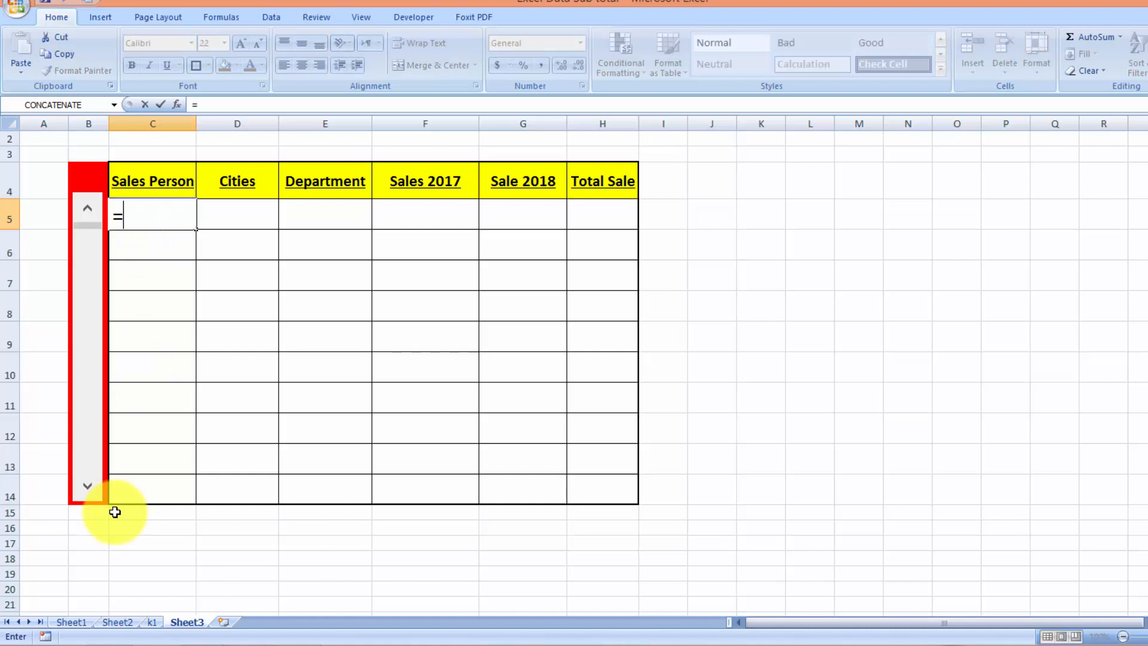
type("offset")
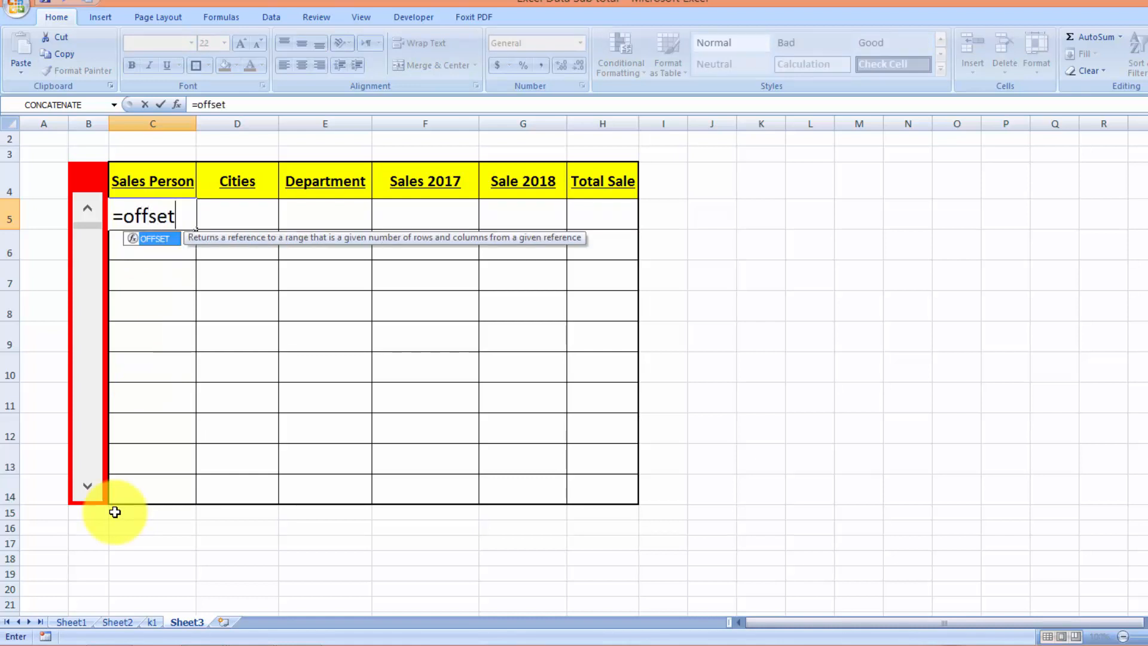
type("(")
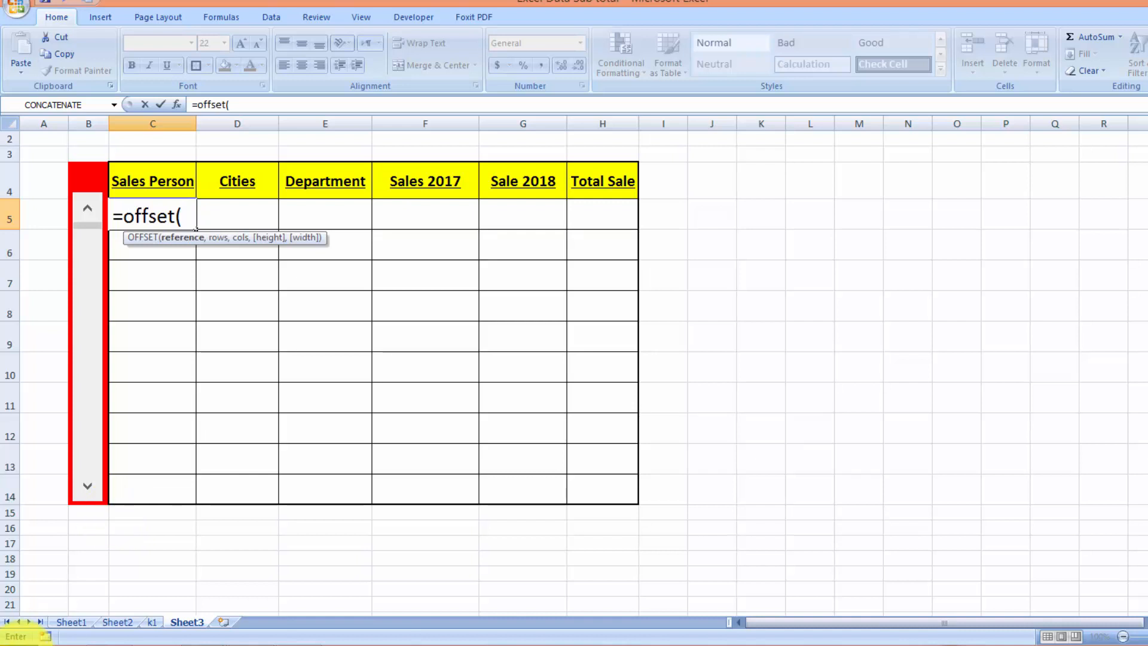
left_click(69, 623)
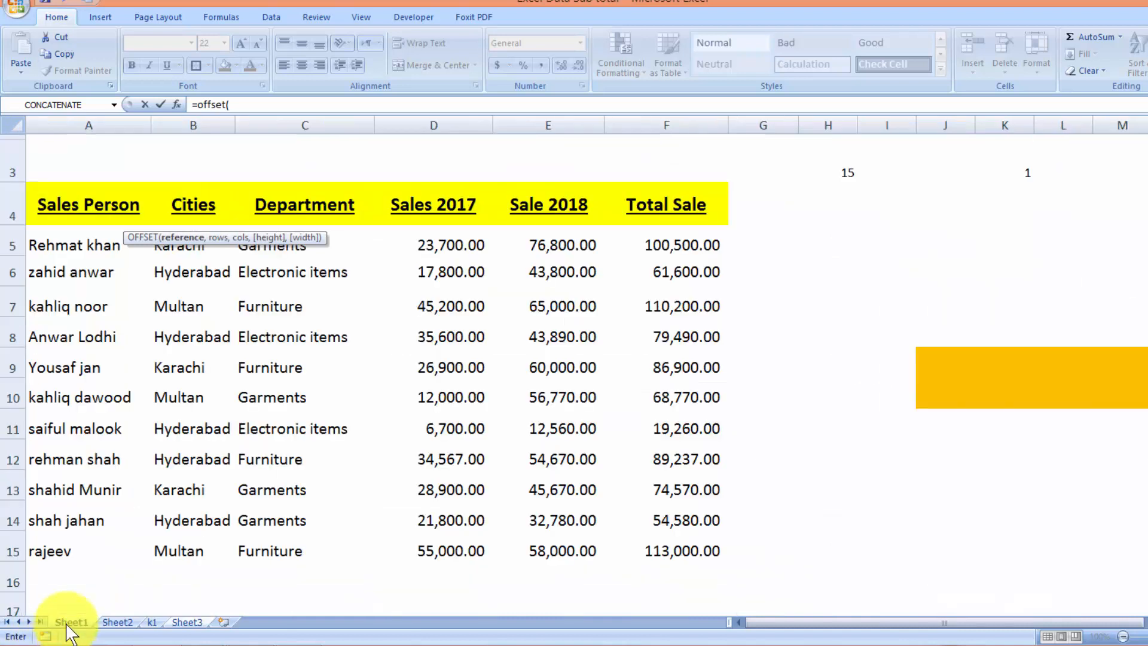
left_click(112, 204)
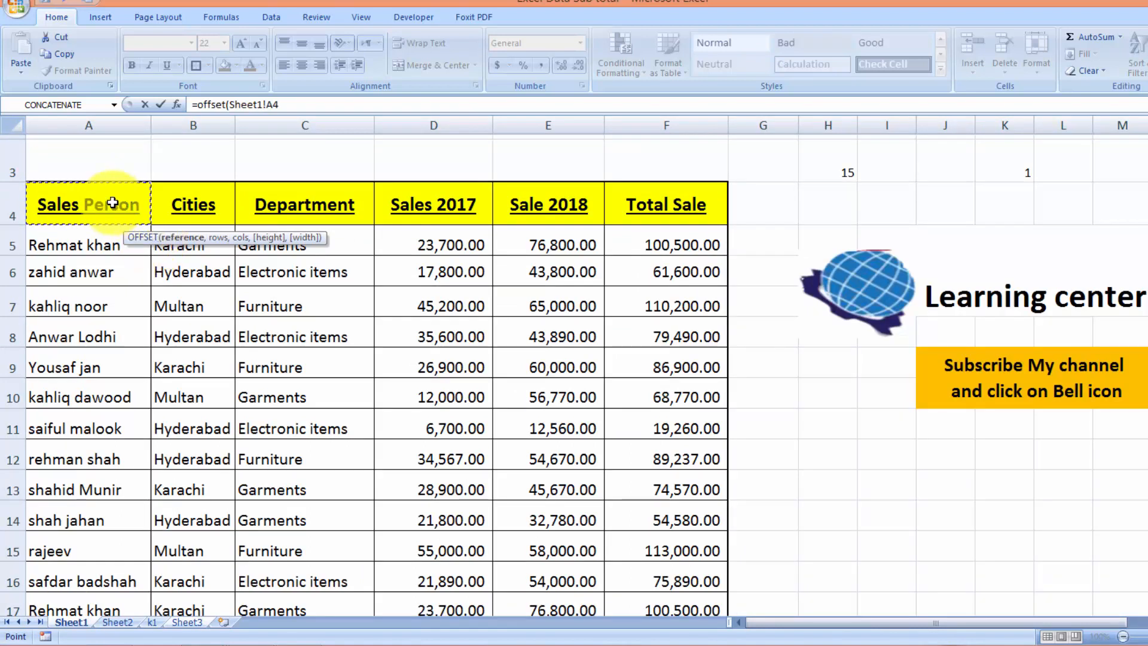
type(",")
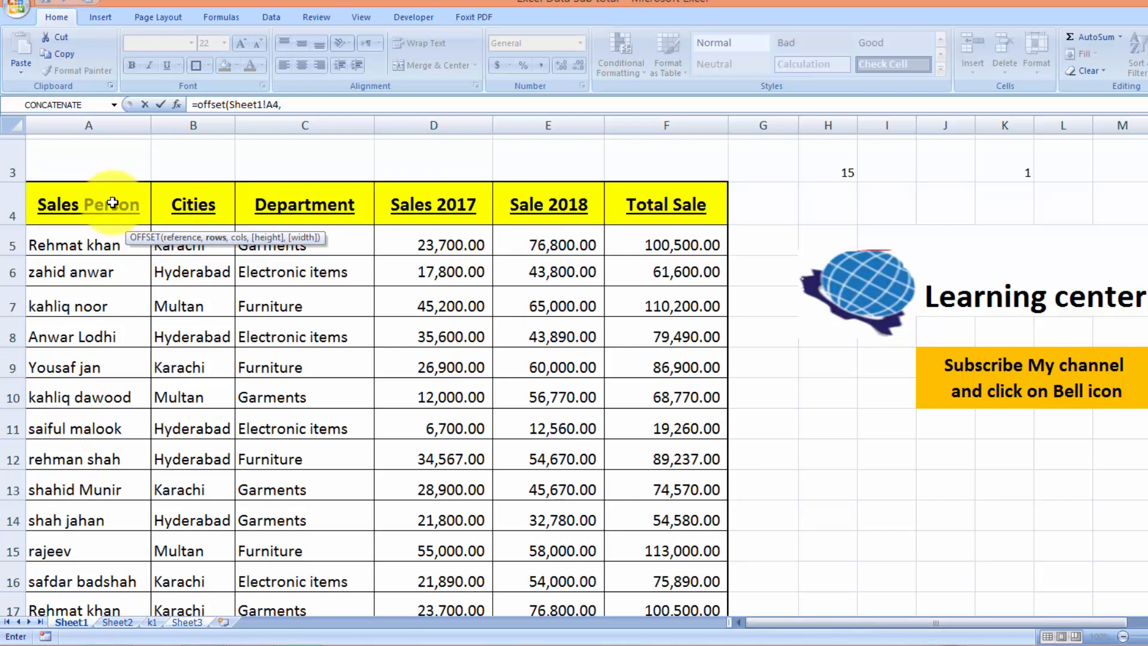
Complete the OFFSET formula with the absolute reference Sheet1!$K$3 as the row offset and 0 as the column offset
left_click(1014, 173)
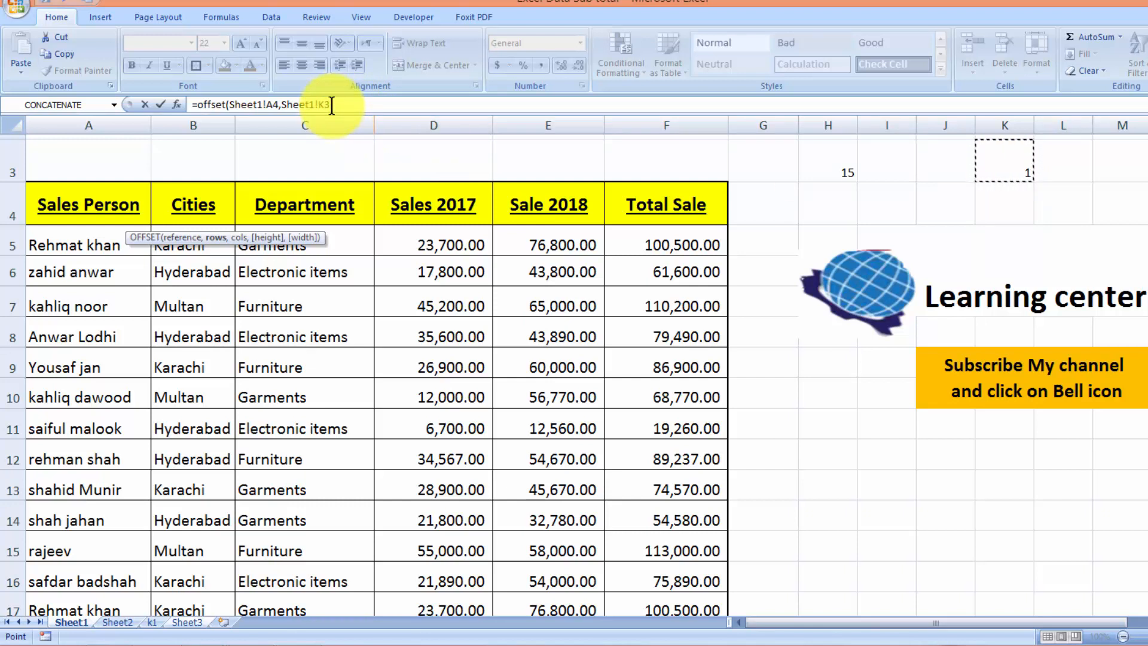
left_click_drag(332, 105, 281, 105)
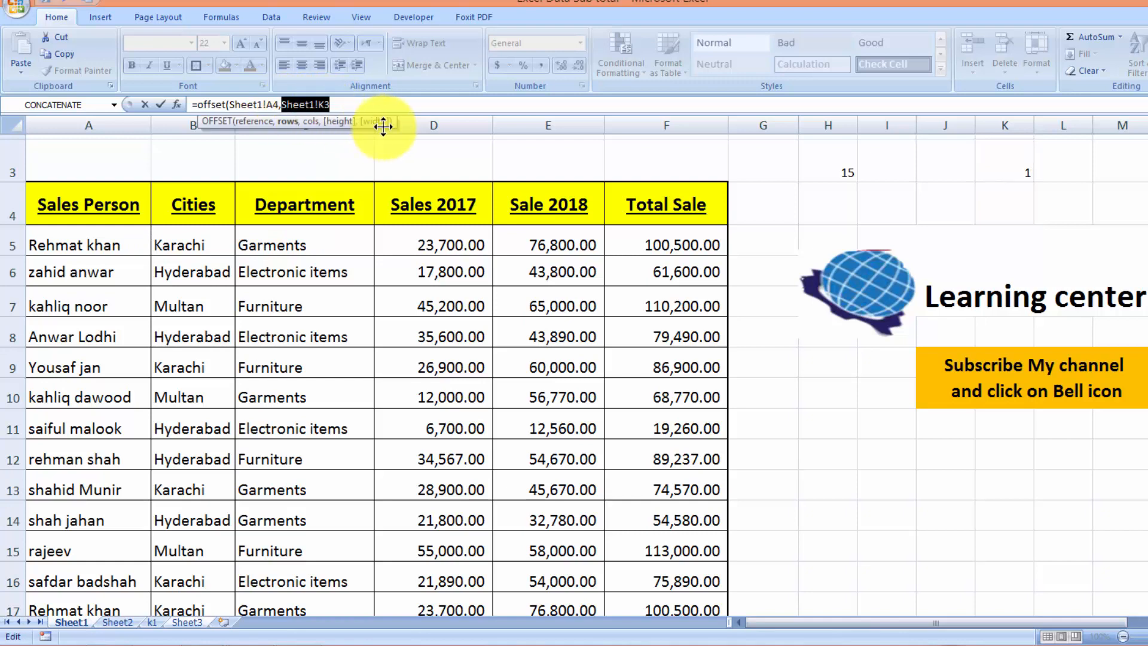
key("F4")
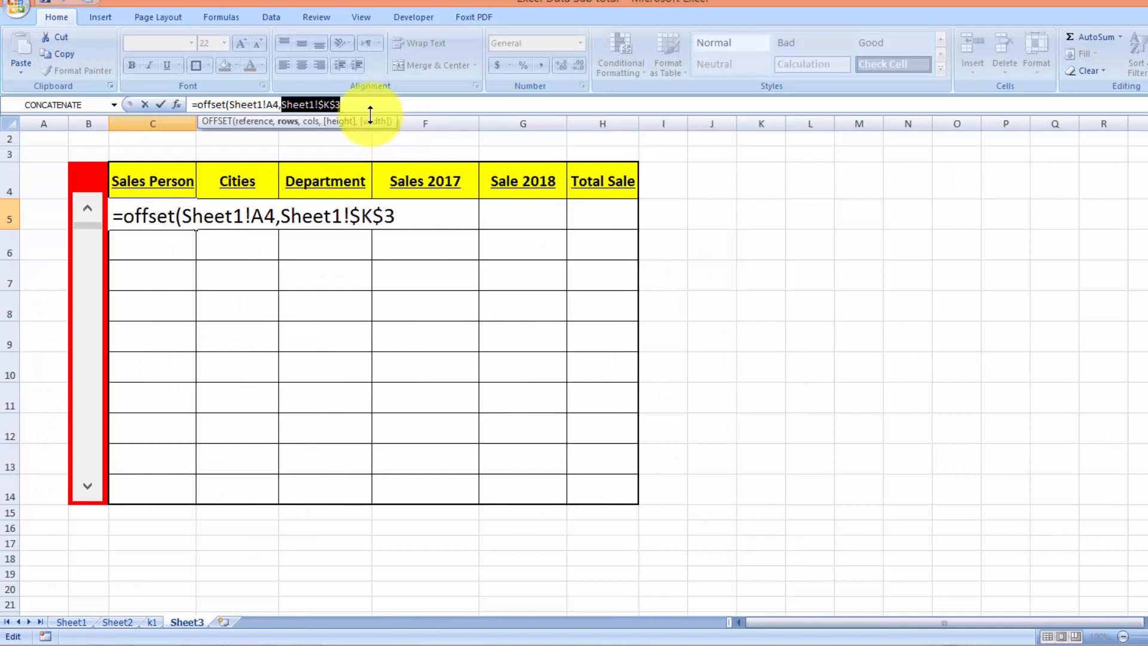
left_click(352, 105)
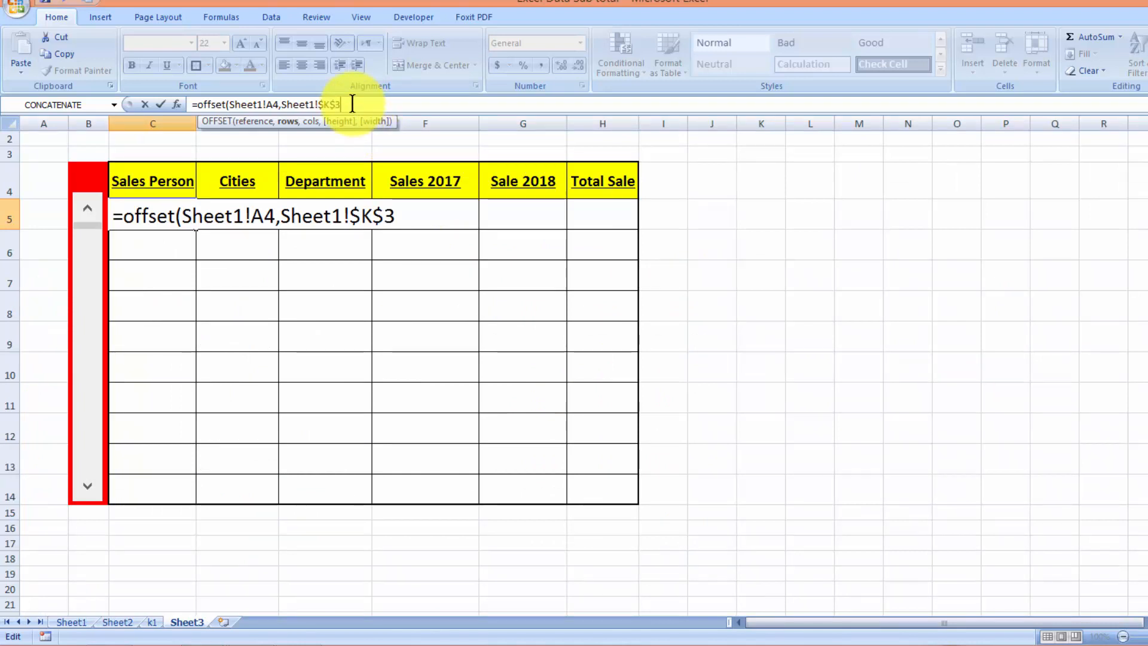
type(",")
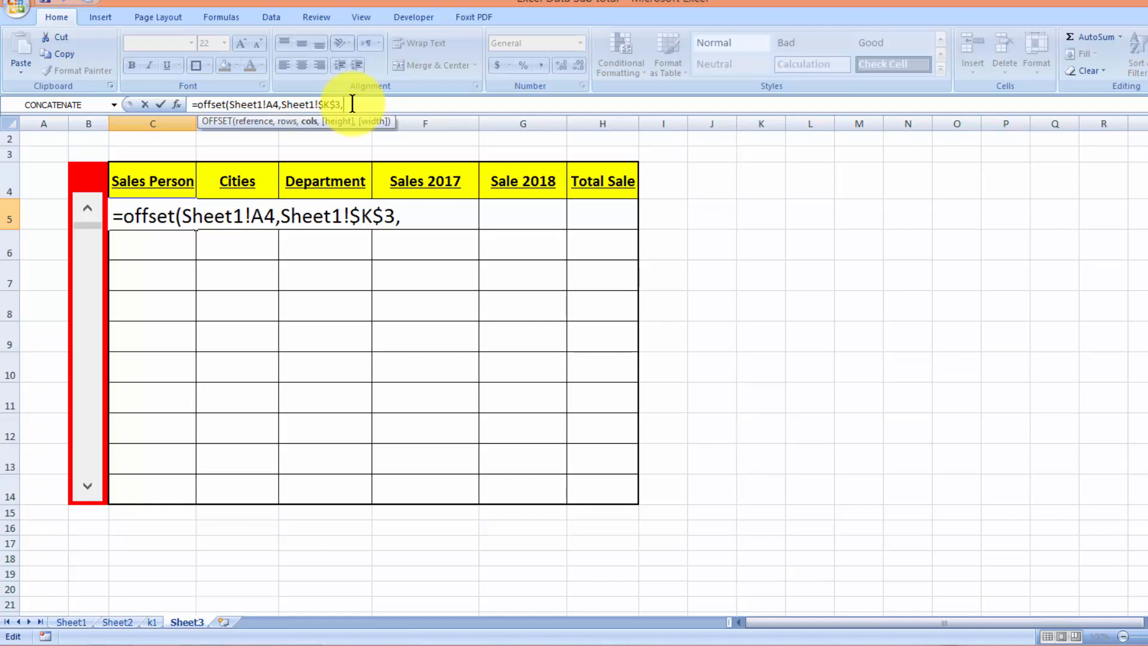
type("0)")
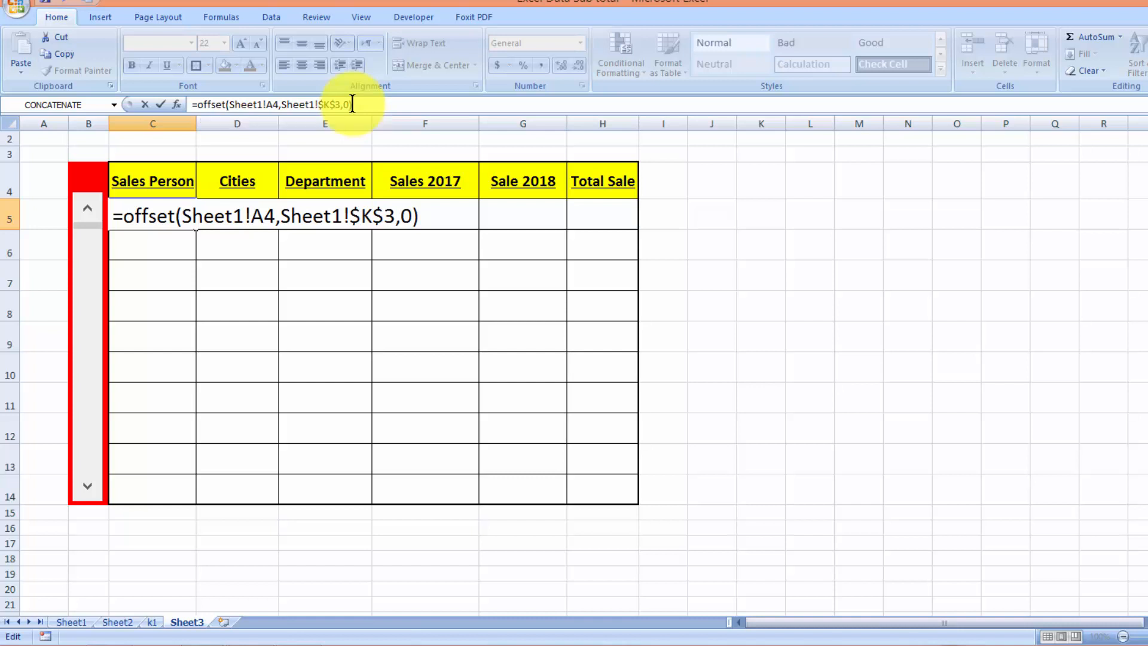
key("Return")
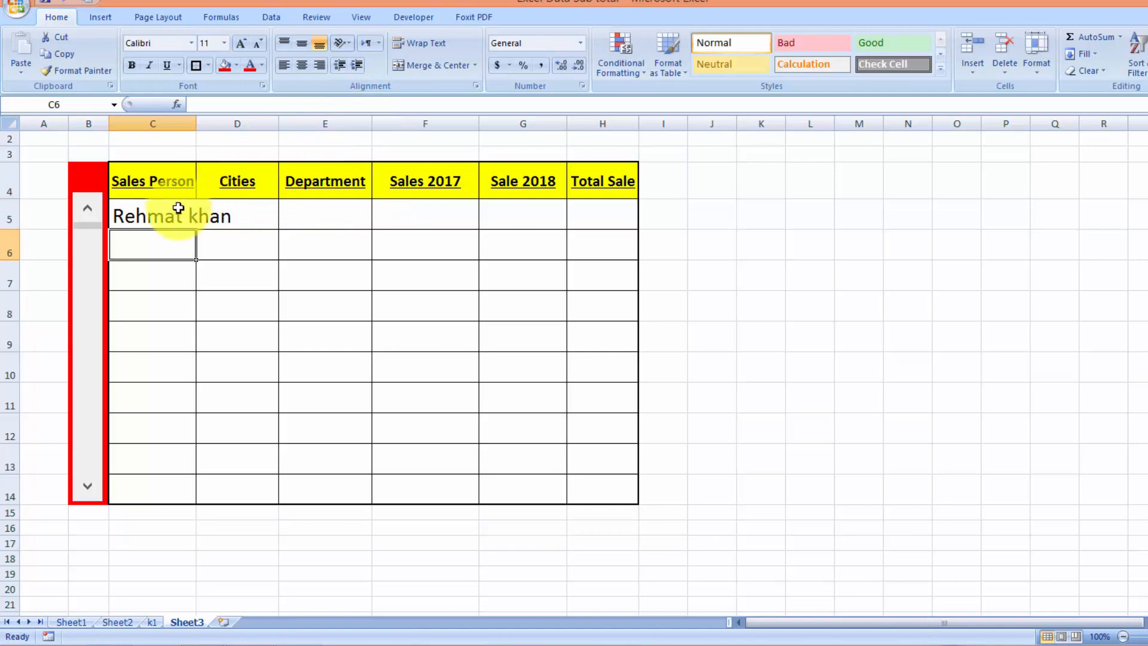
Fill the OFFSET formula from C5 across to column H and down through row 14
left_click(71, 622)
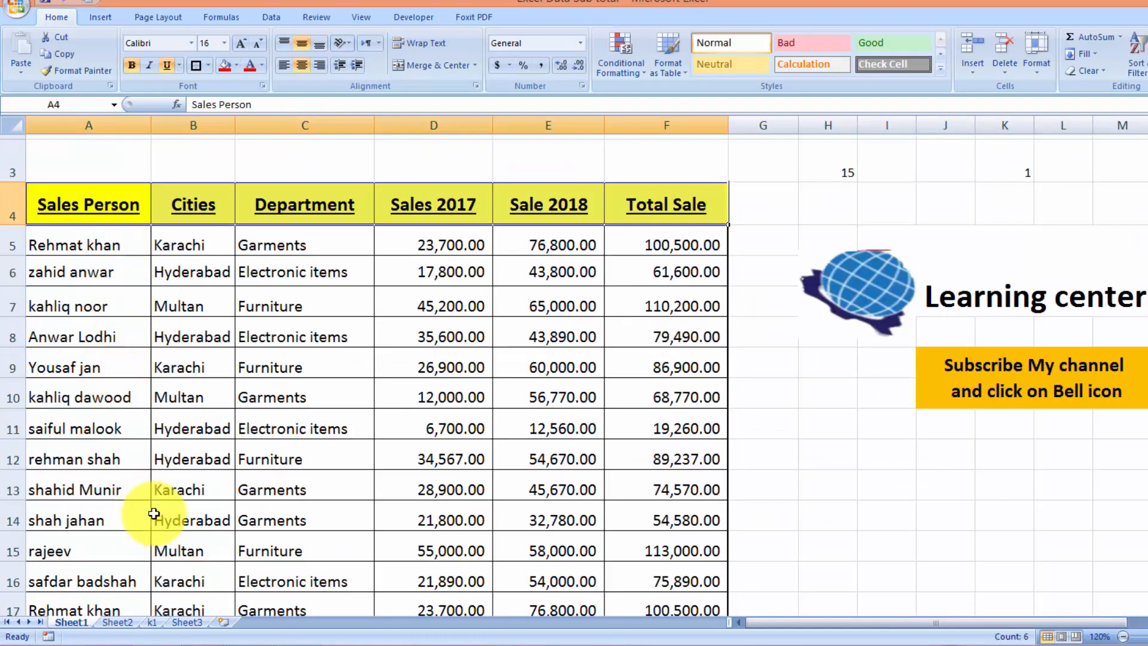
left_click(187, 623)
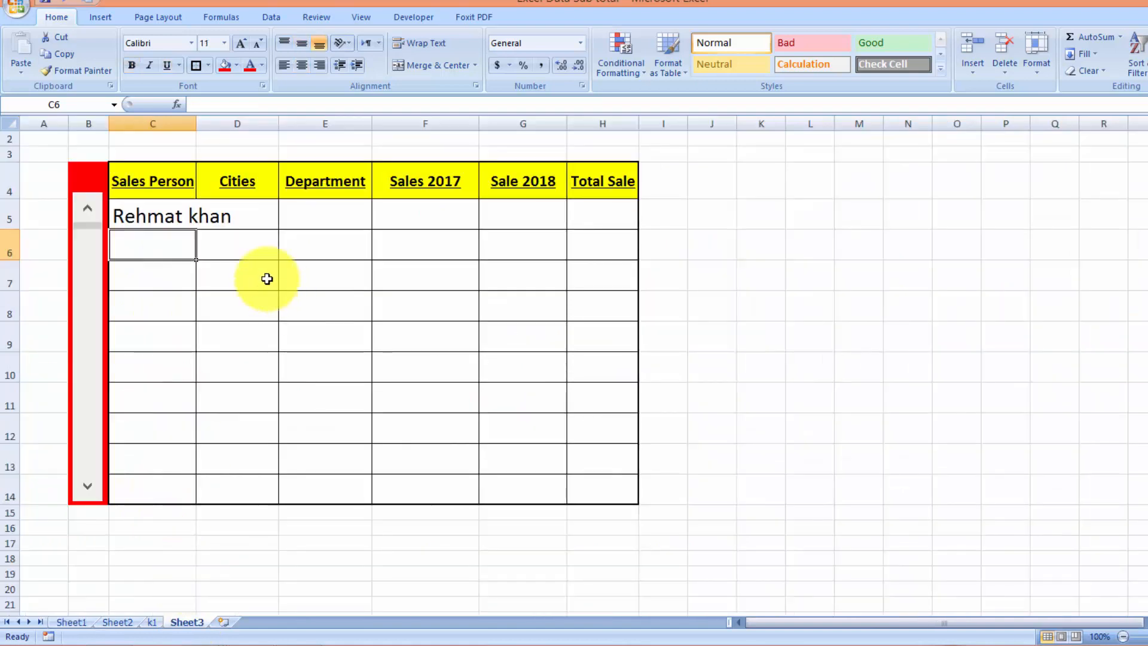
left_click(187, 212)
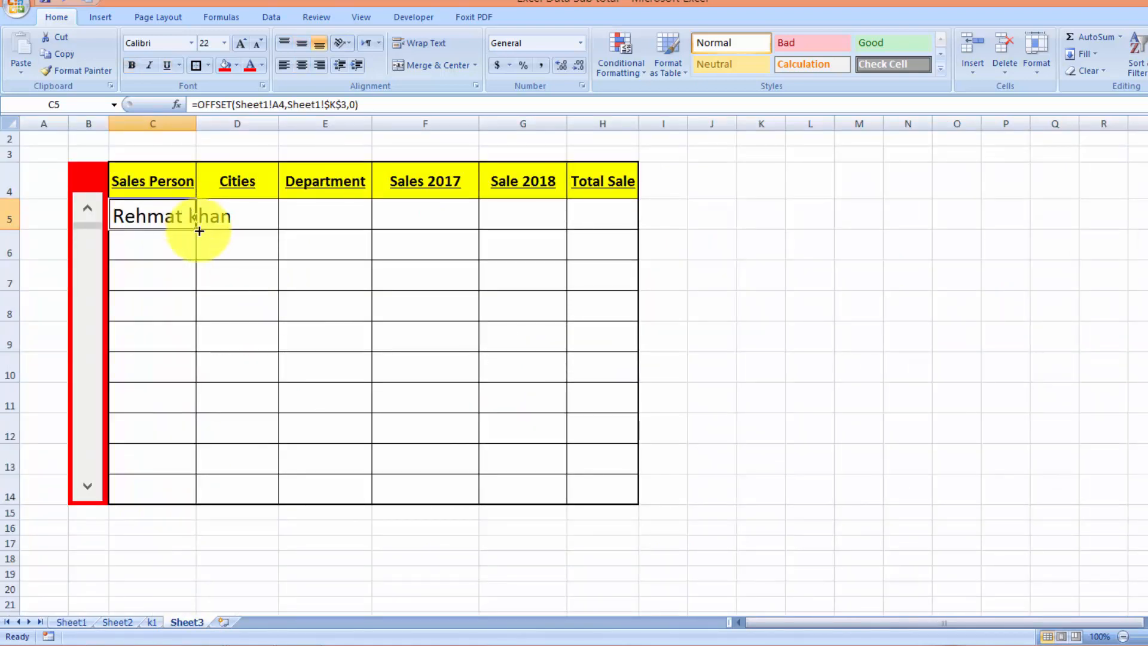
left_click_drag(199, 231, 612, 231)
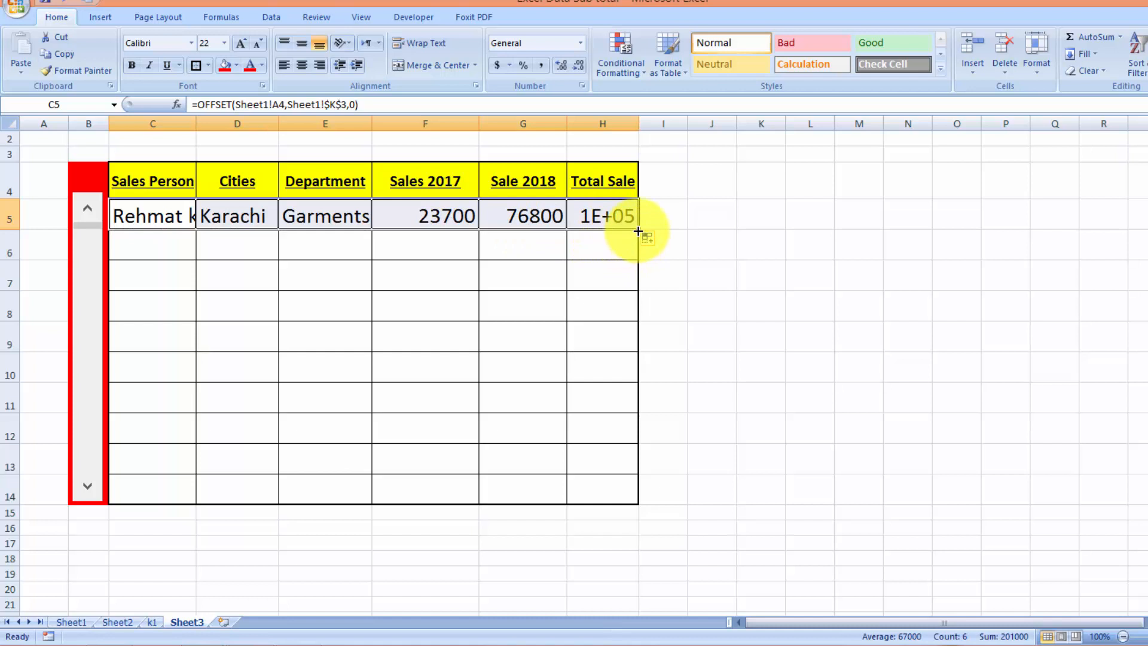
left_click_drag(639, 231, 633, 490)
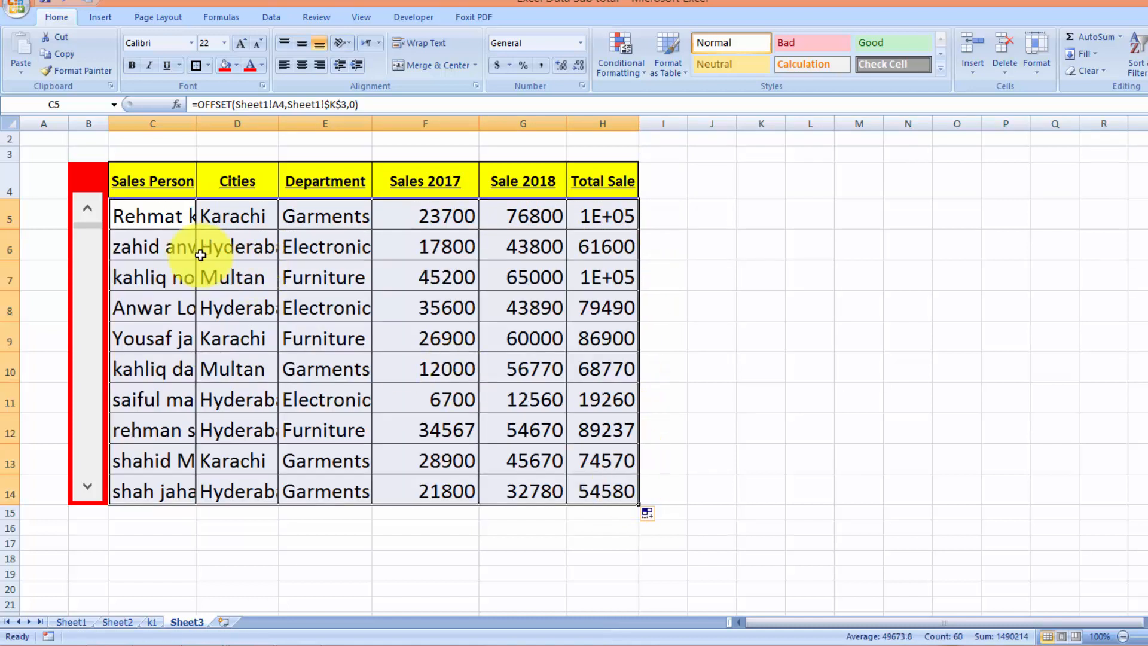
Reduce the font size of C5:H14 to 16 and widen column C to fit the salesperson names
left_click_drag(152, 218, 576, 494)
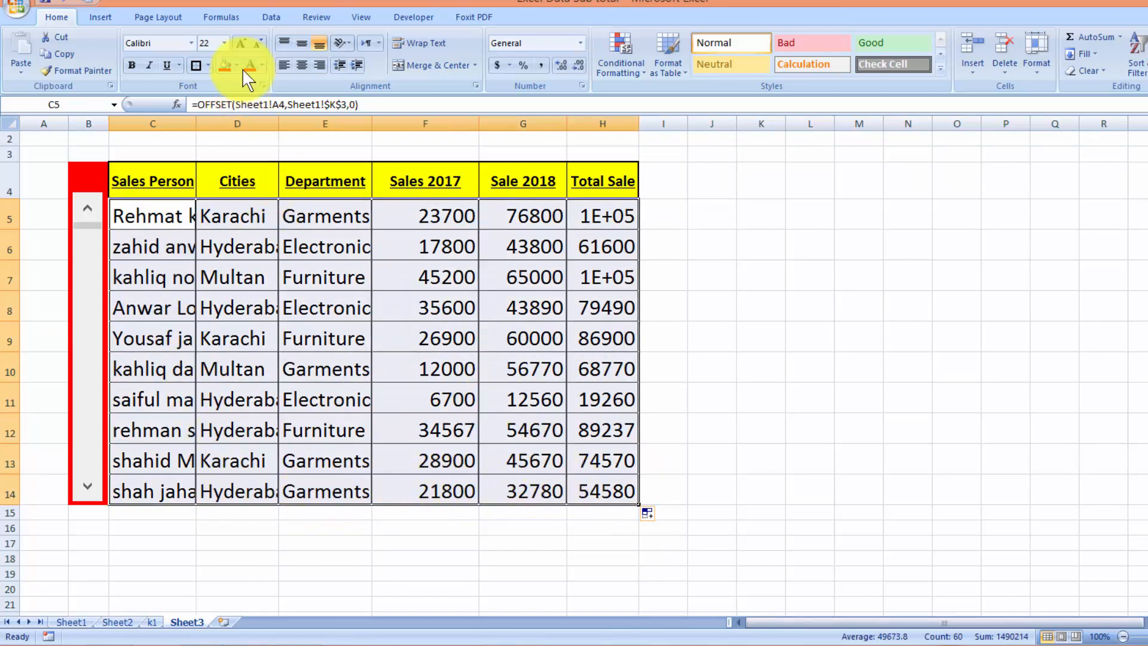
left_click(256, 43)
left_click(257, 44)
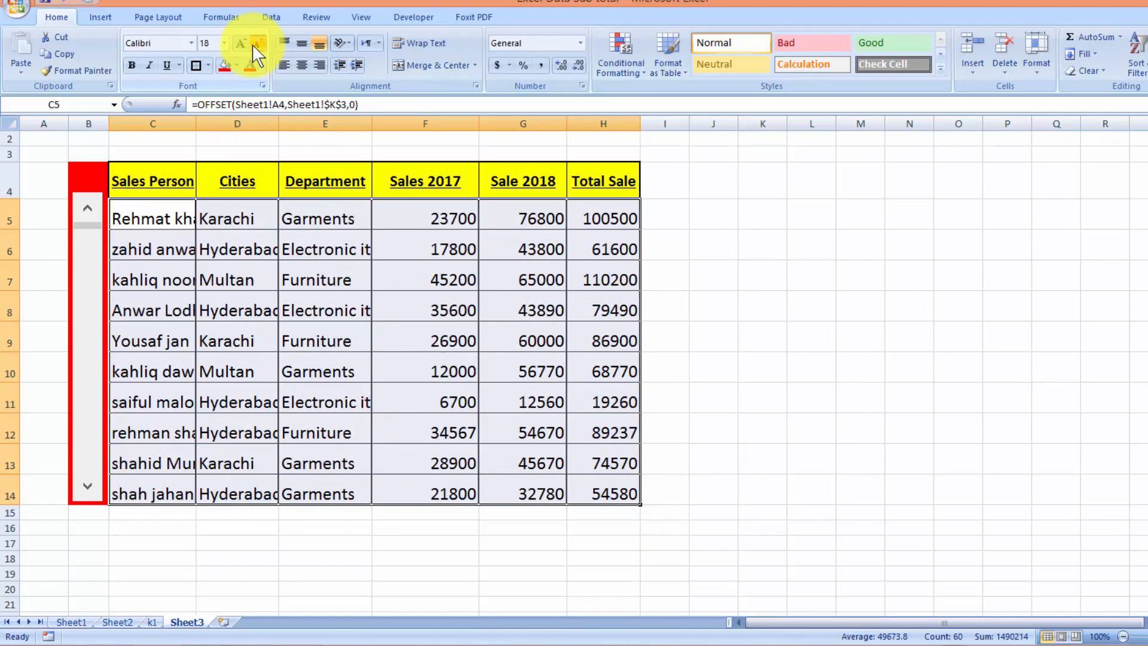
left_click(256, 43)
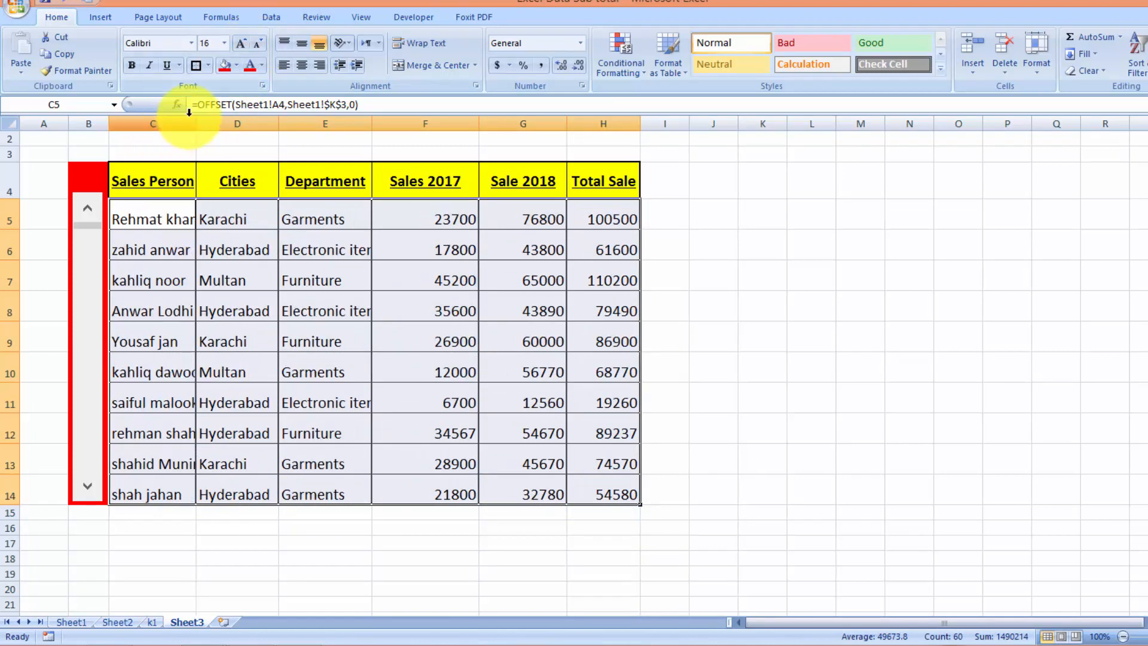
left_click_drag(196, 124, 213, 124)
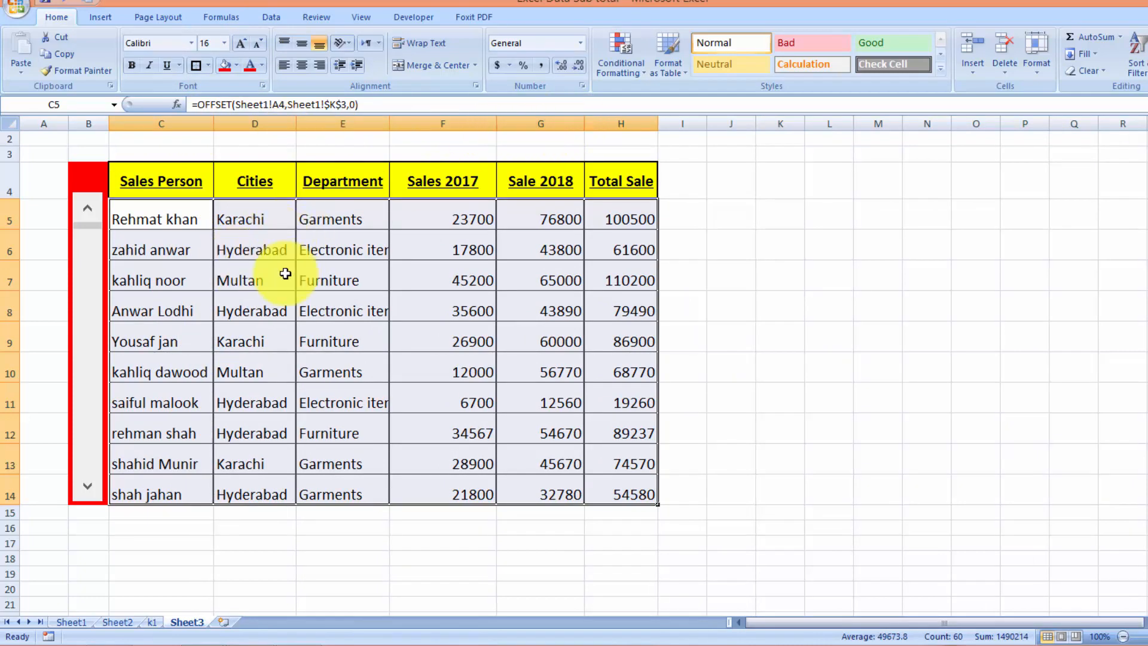
Review the source sales records on Sheet1 down to the Grand Total row and return to Sheet3
left_click(72, 623)
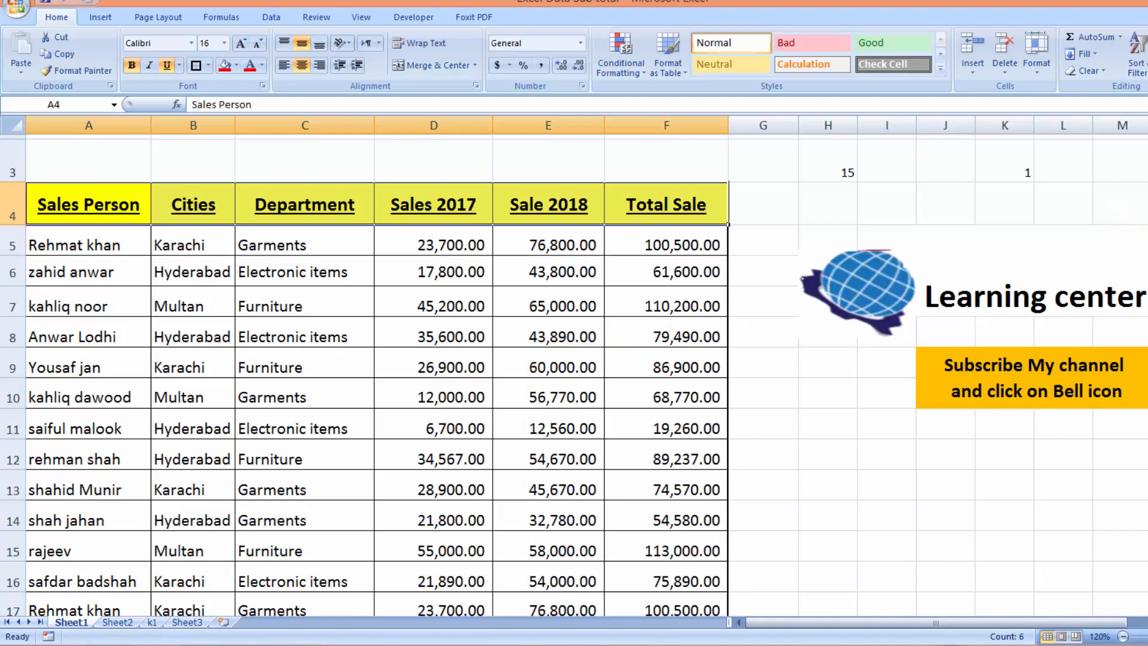
scroll(574, 371, "down", 12)
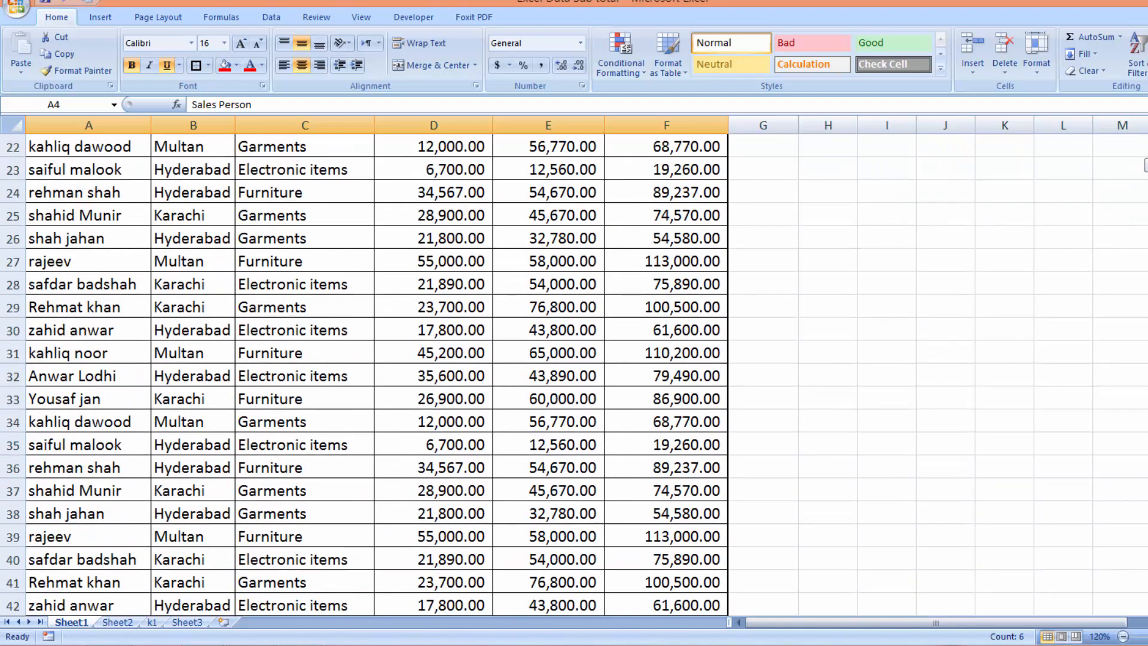
scroll(574, 371, "up", 1)
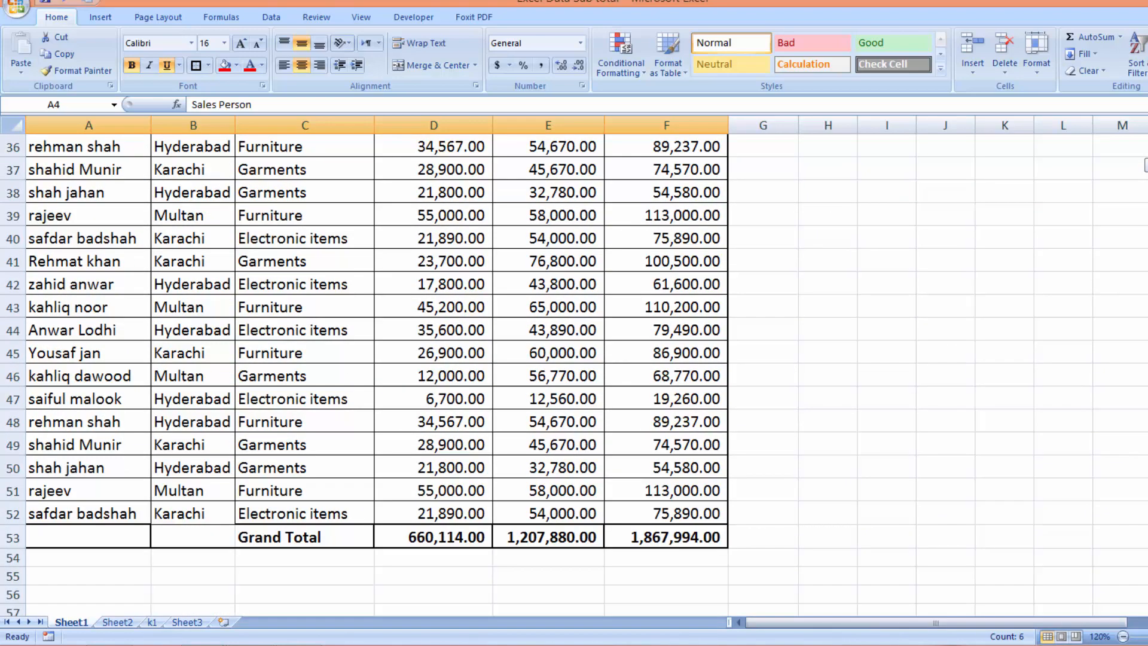
scroll(574, 371, "up", 2)
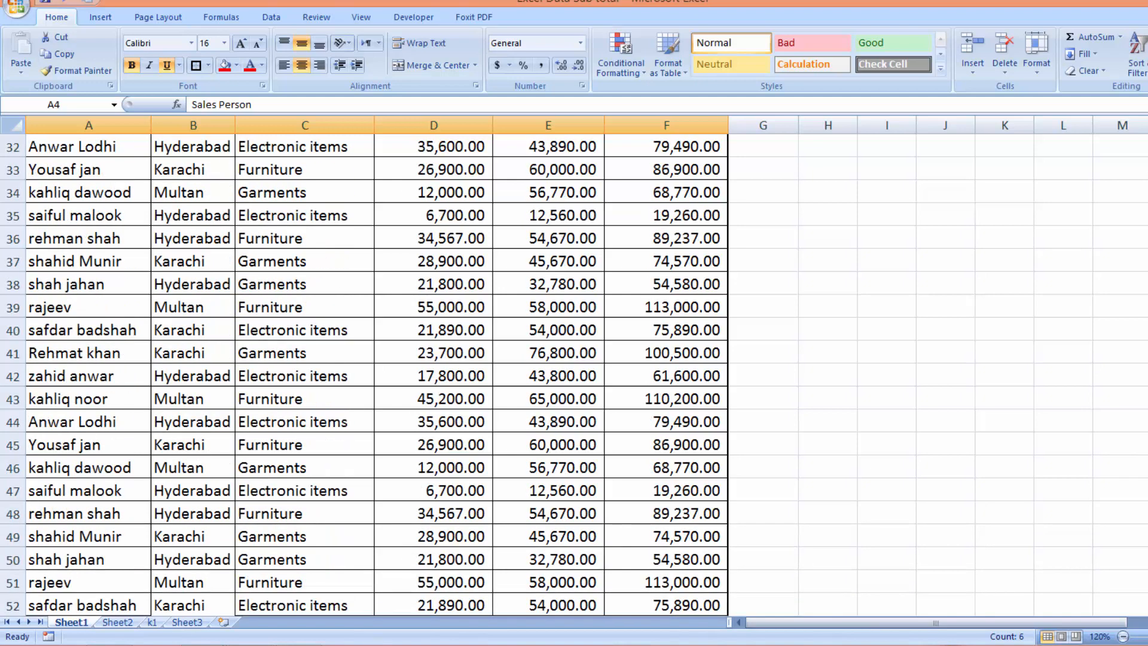
left_click(184, 623)
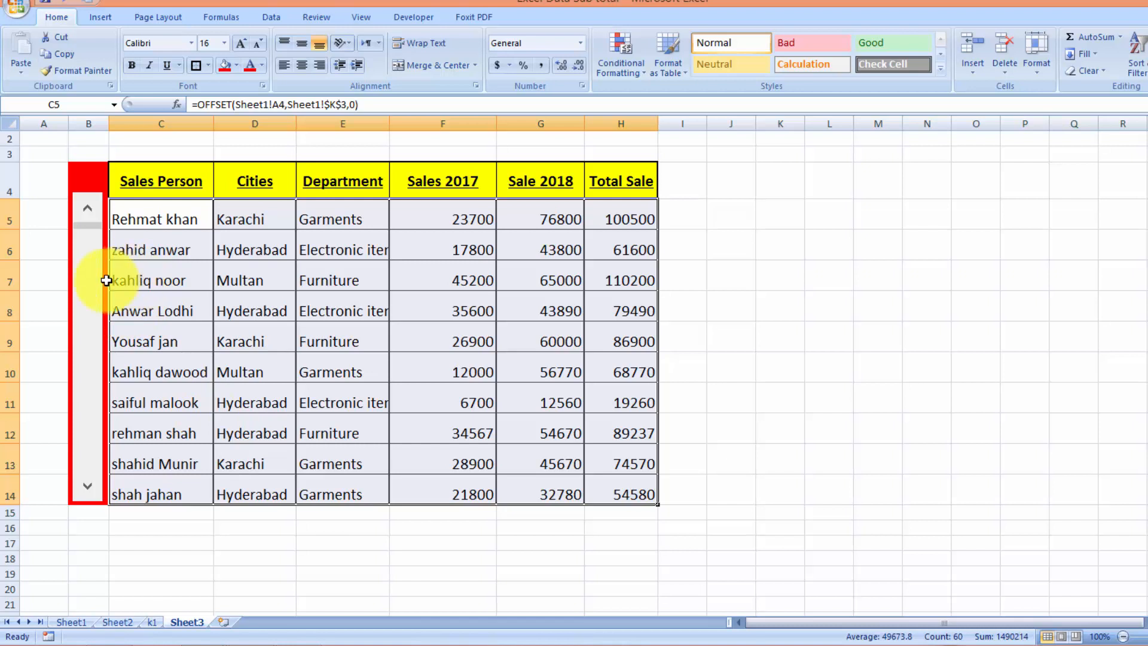
Test the scroll bar by moving the table down through the sales records and back to the first record
left_click(84, 275)
left_click(91, 237)
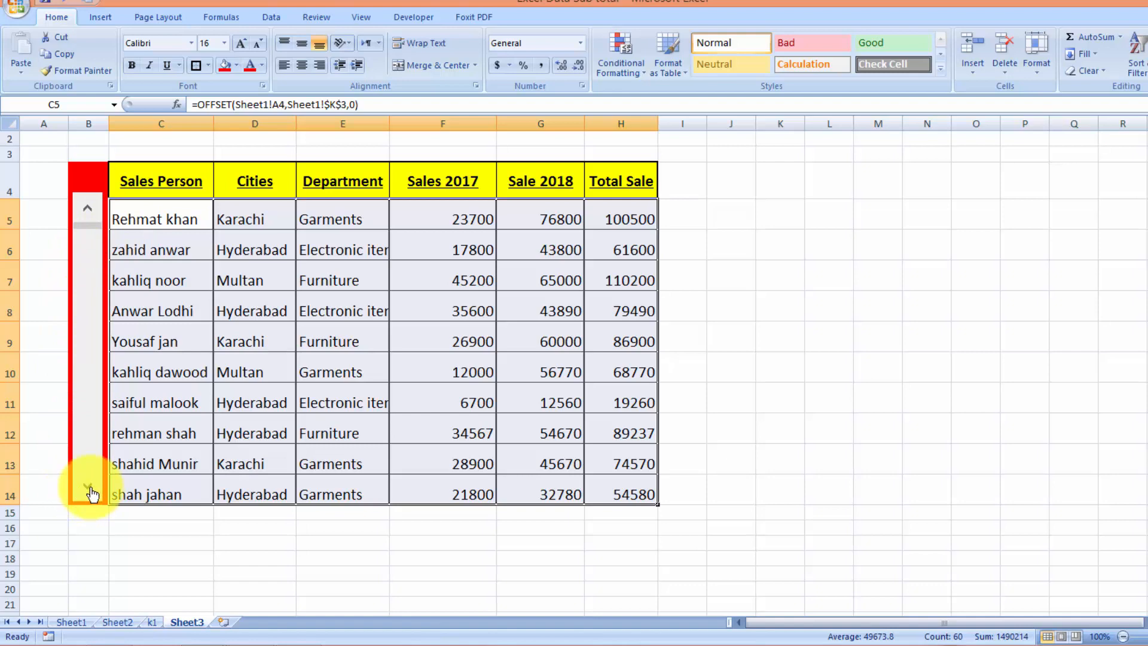
left_click_drag(91, 494, 89, 496)
left_click(766, 461)
left_click(87, 271)
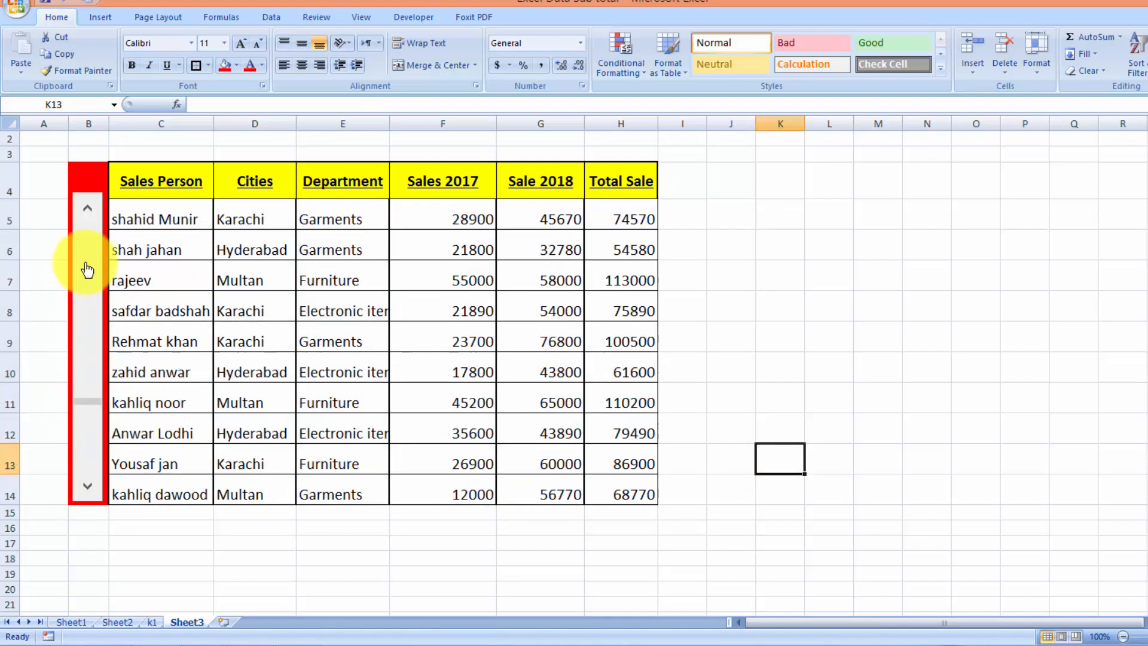
left_click_drag(87, 271, 87, 271)
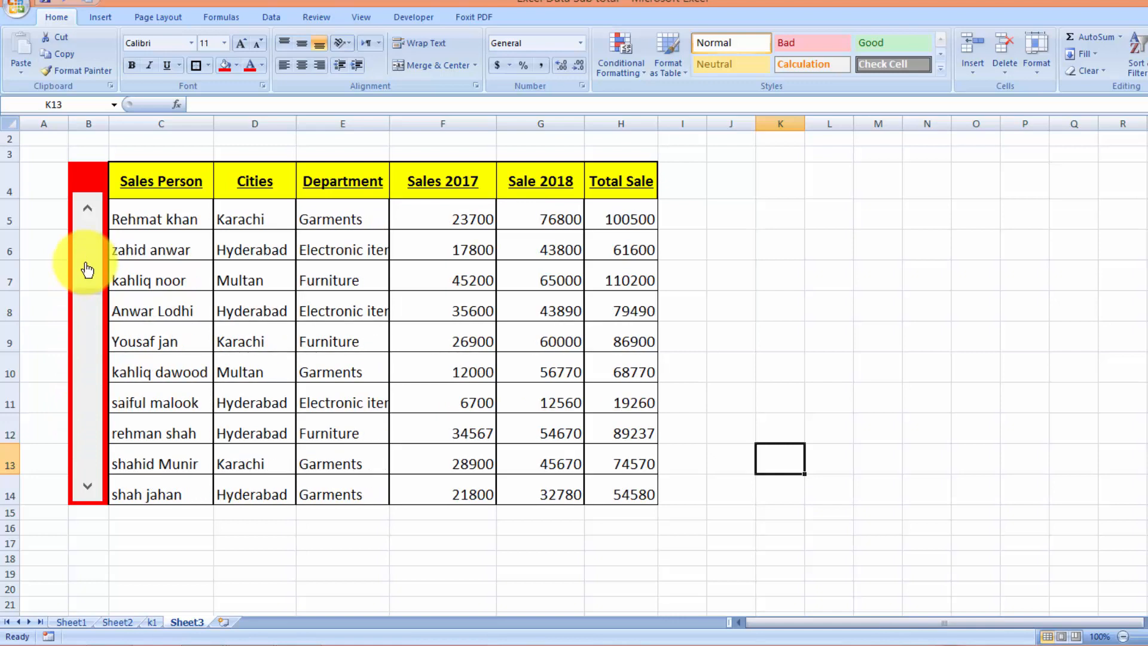
Move the table back to the first sales record with the scroll bar and narrow column A
left_click(87, 240)
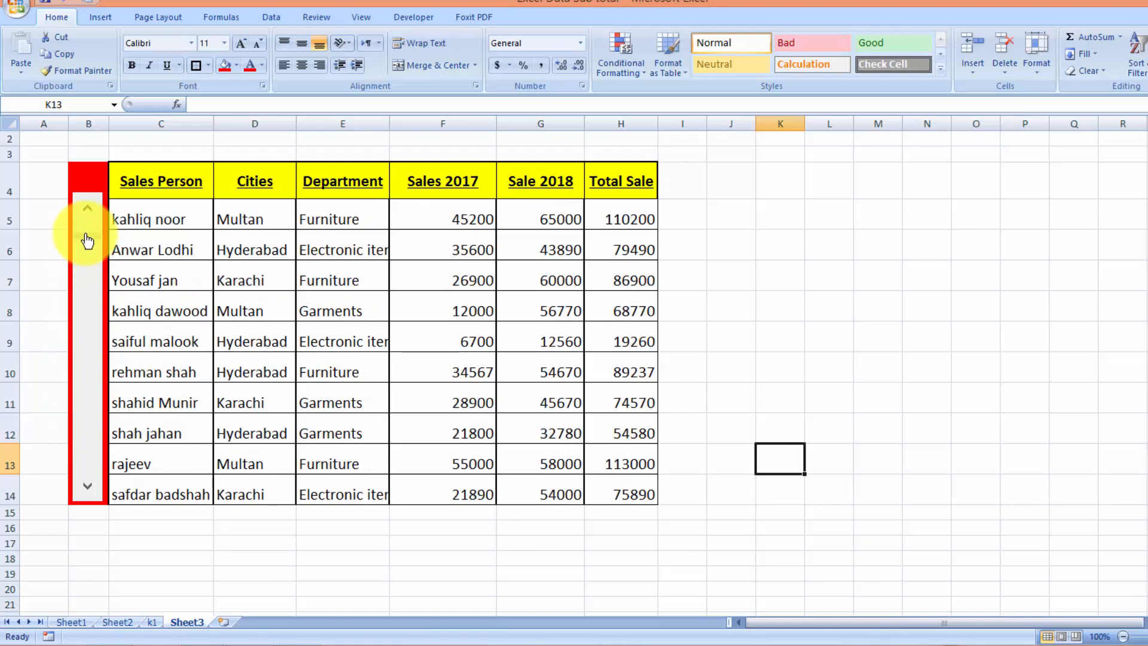
left_click(87, 232)
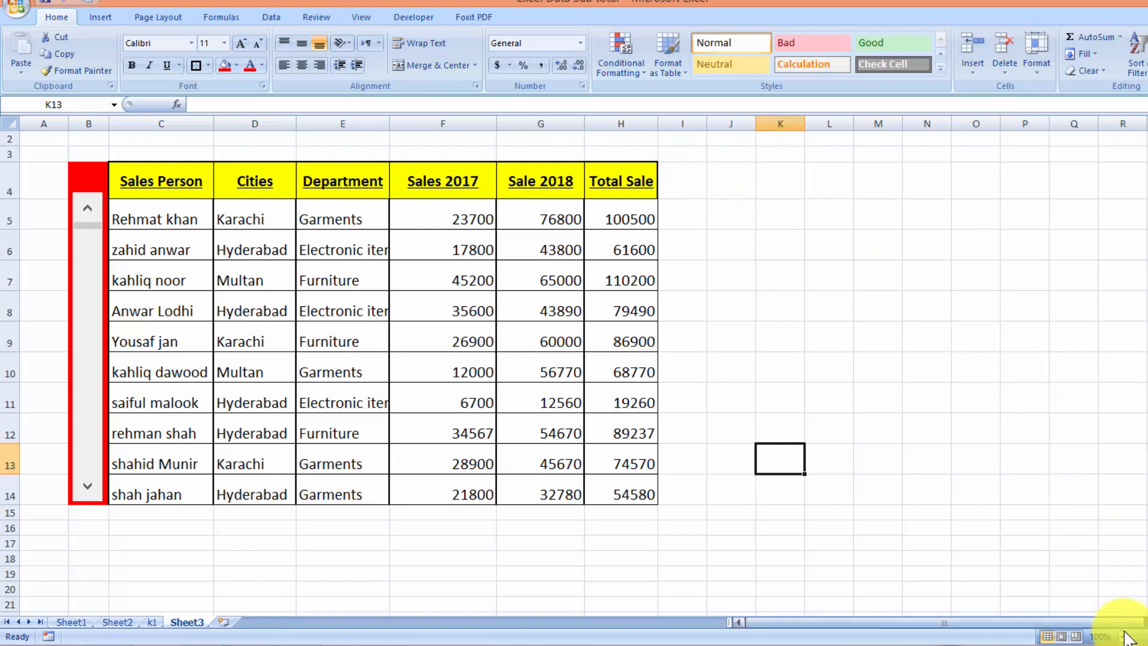
left_click_drag(68, 127, 39, 130)
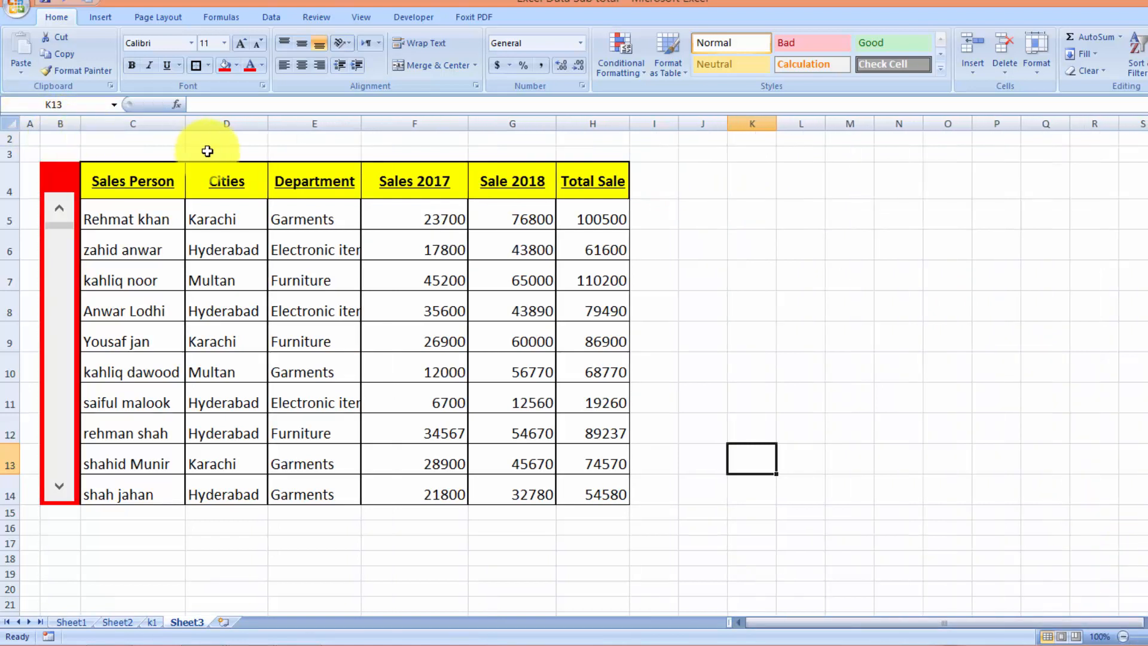
left_click(778, 301)
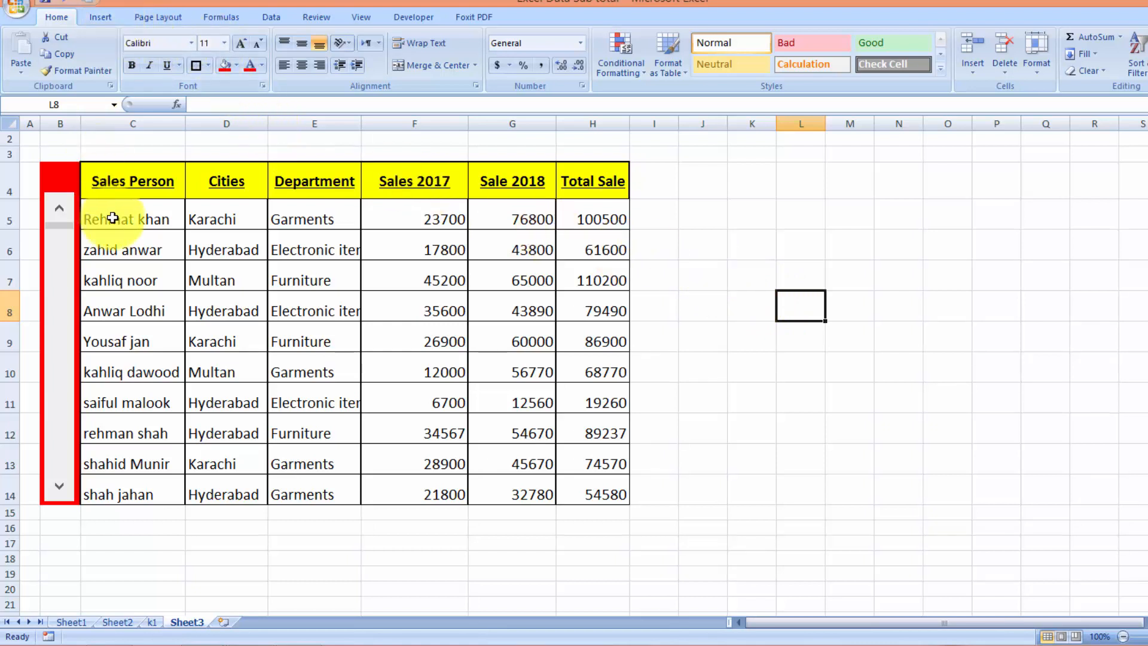
Insert a 2-D clustered column chart from the table data in C5:H14
left_click_drag(113, 216, 569, 483)
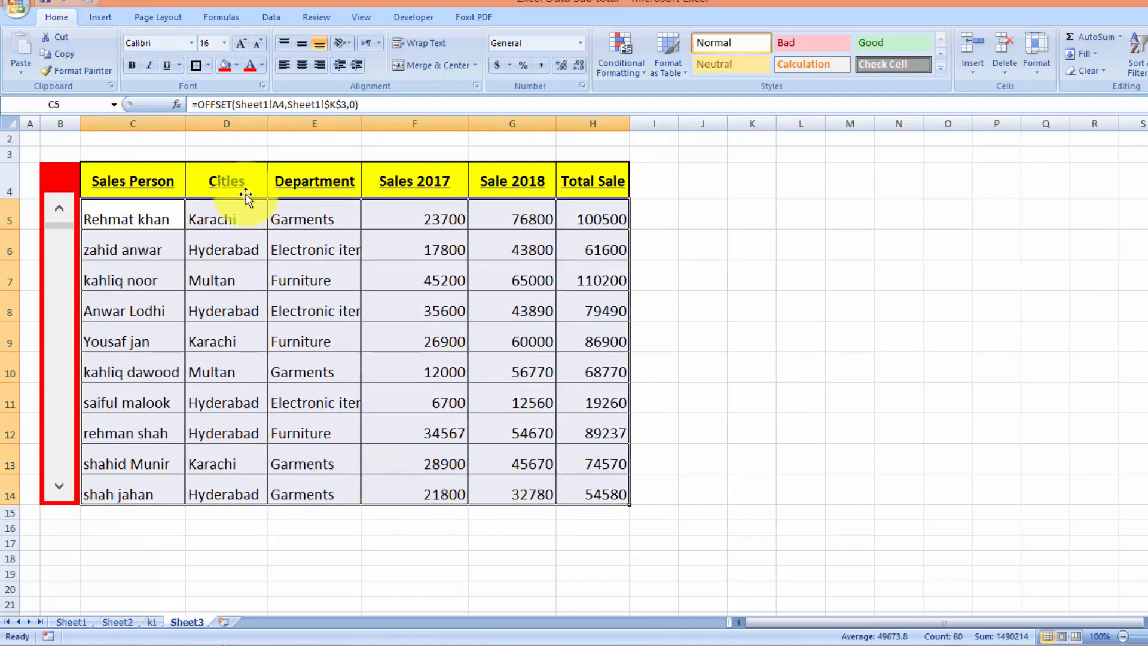
left_click(100, 17)
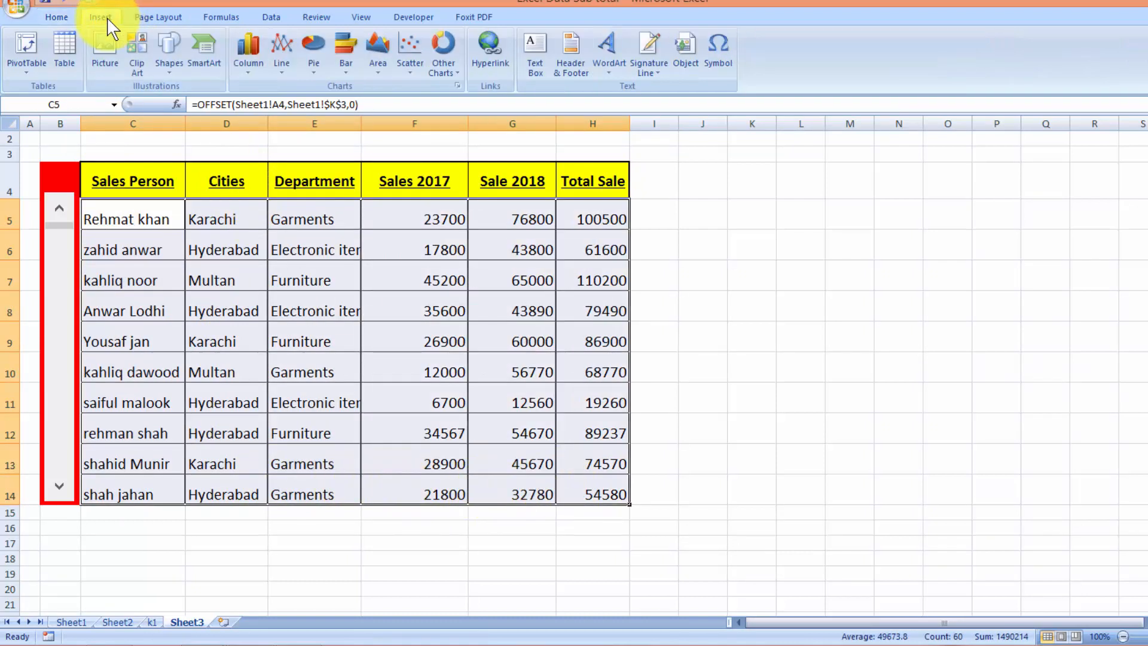
left_click(245, 70)
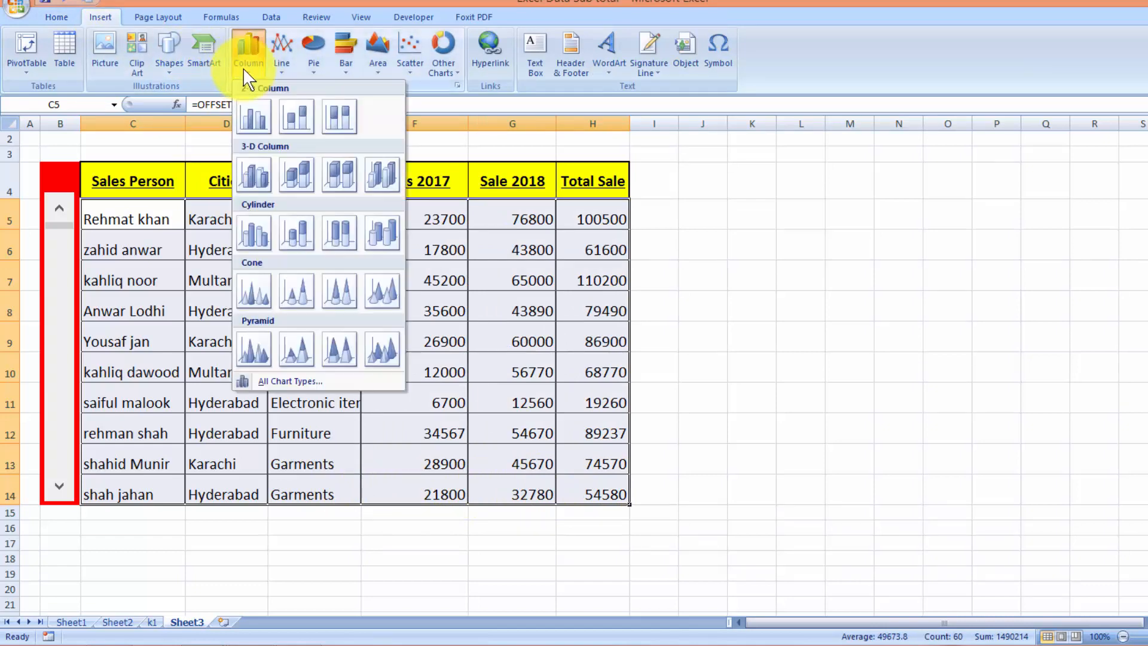
left_click(264, 124)
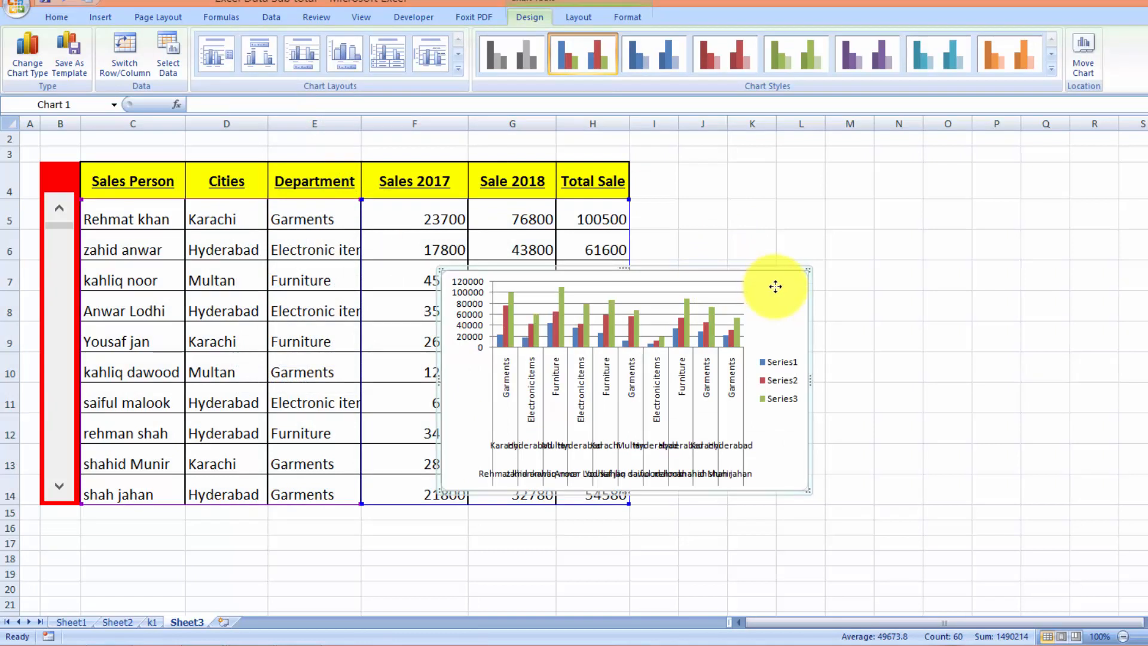
Place the chart beside the table from column I and enlarge it to span rows 4 to 14
left_click_drag(776, 287, 965, 181)
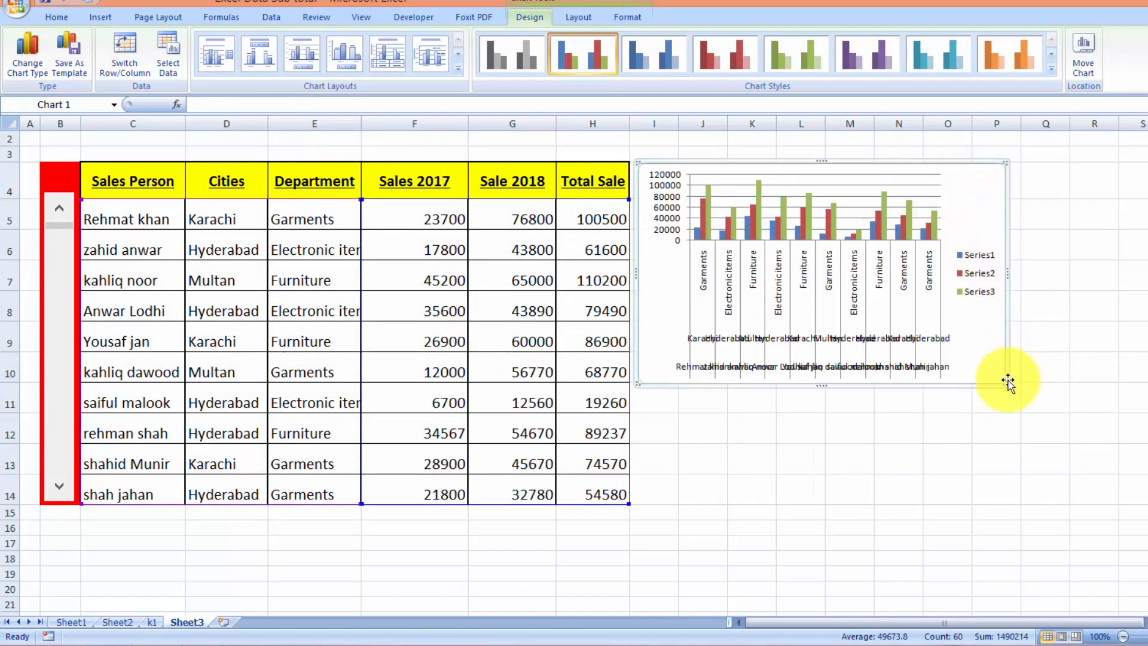
left_click_drag(1005, 386, 1145, 508)
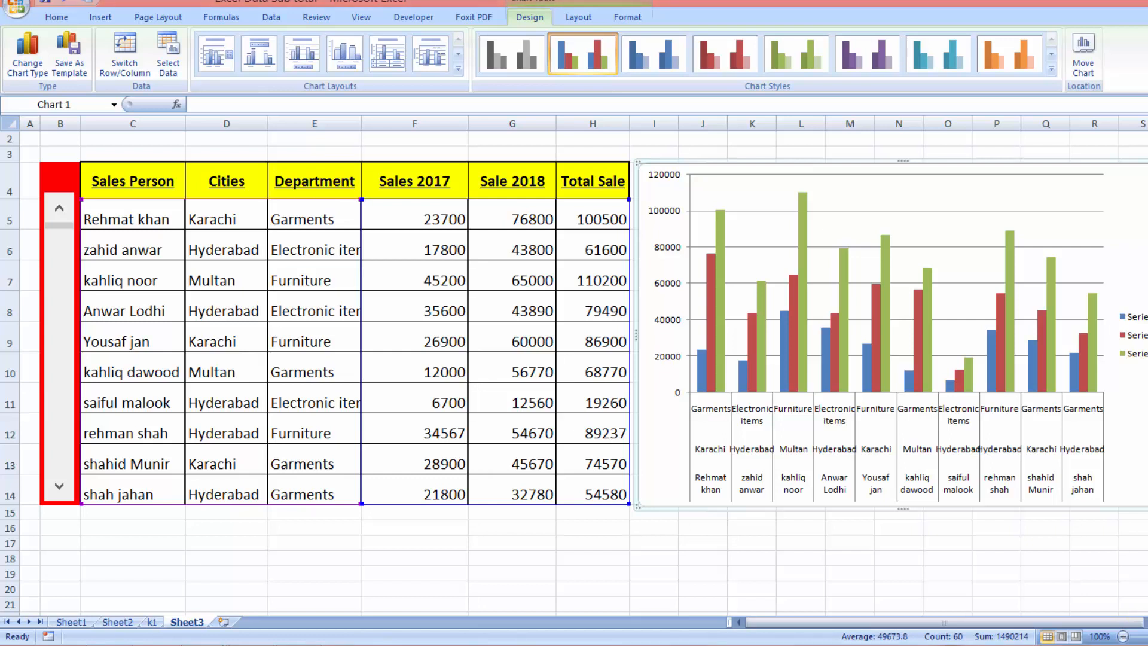
scroll(509, 550, "up", 1)
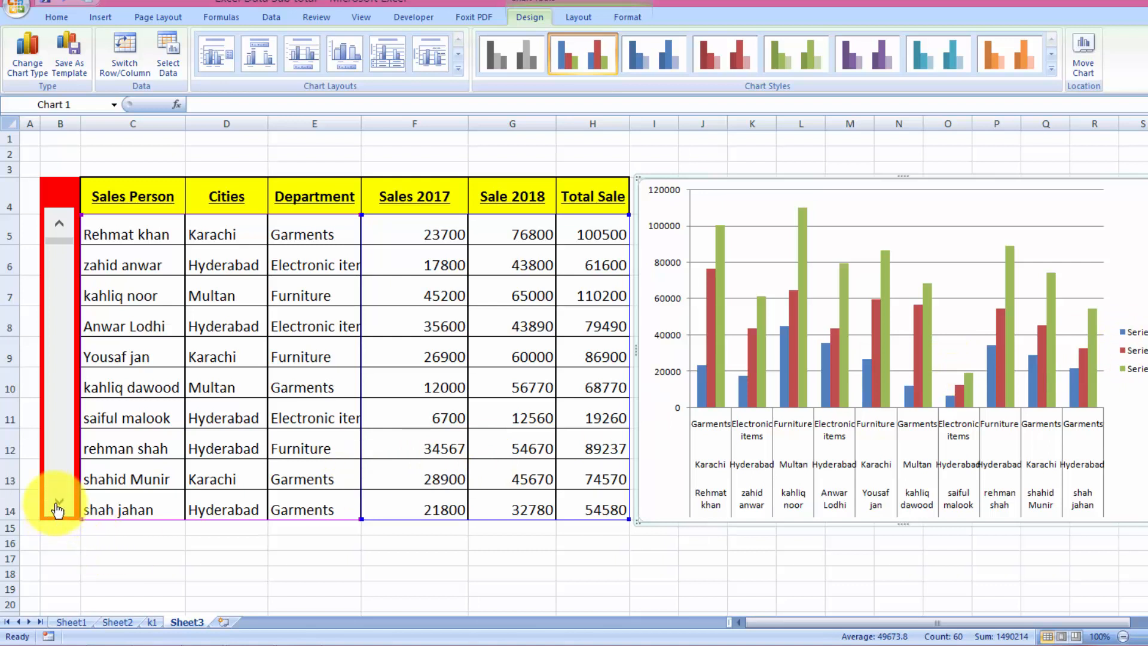
Step down through the sales records one at a time with the scroll bar to check that the chart follows the table
left_click(58, 502)
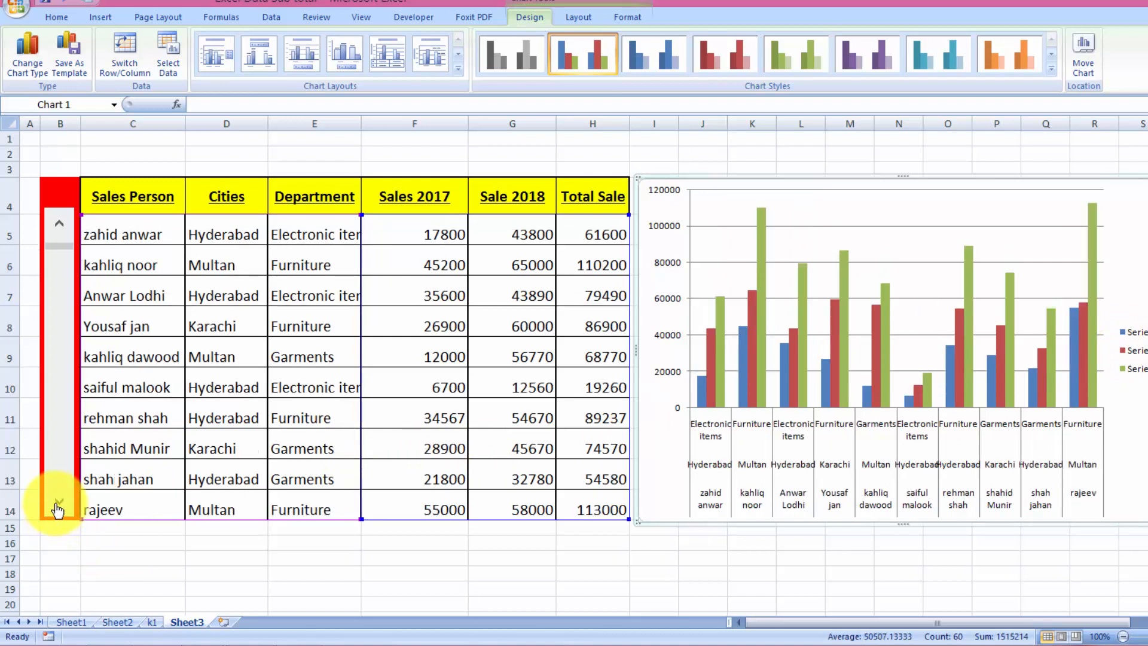
left_click(58, 505)
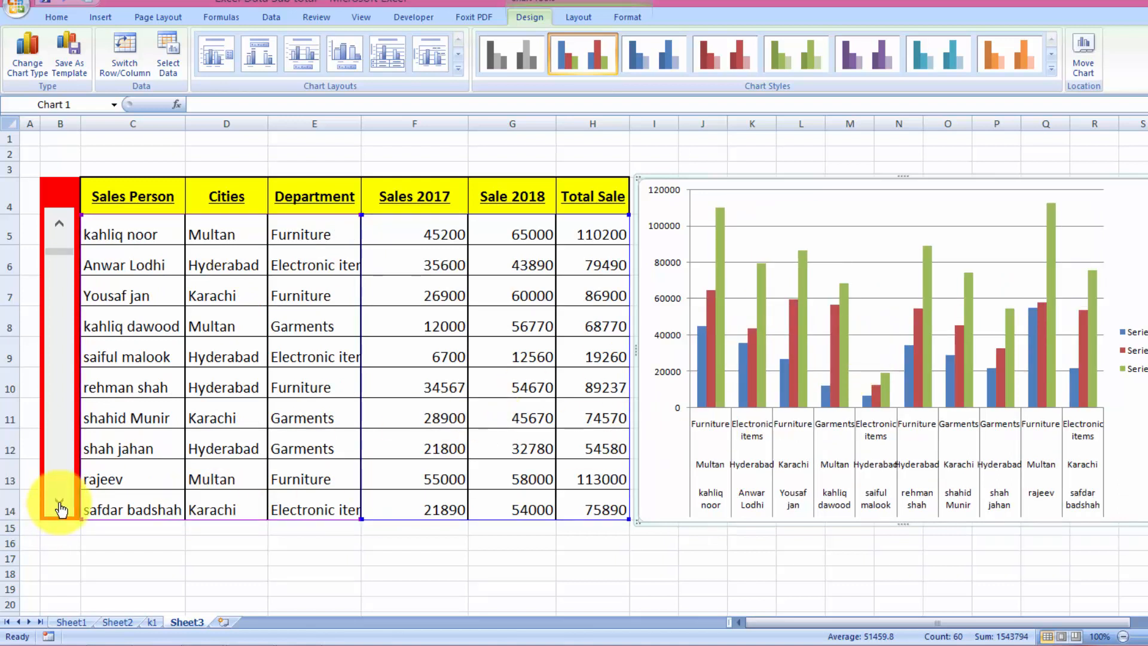
left_click(59, 508)
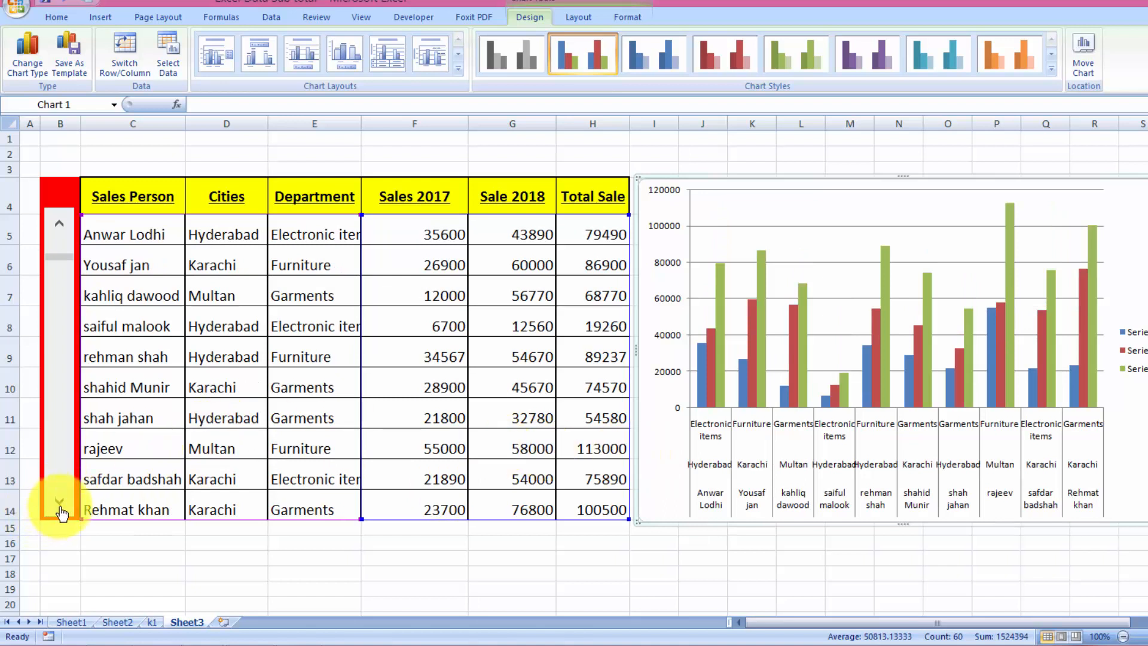
left_click(62, 511)
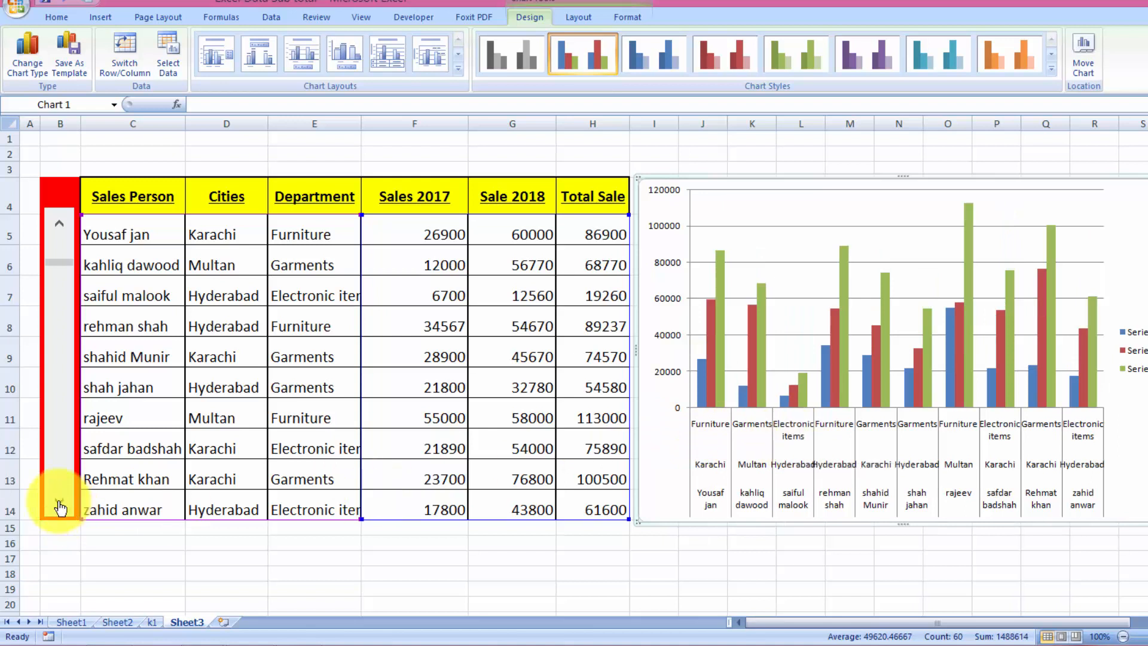
left_click(60, 507)
left_click(60, 507)
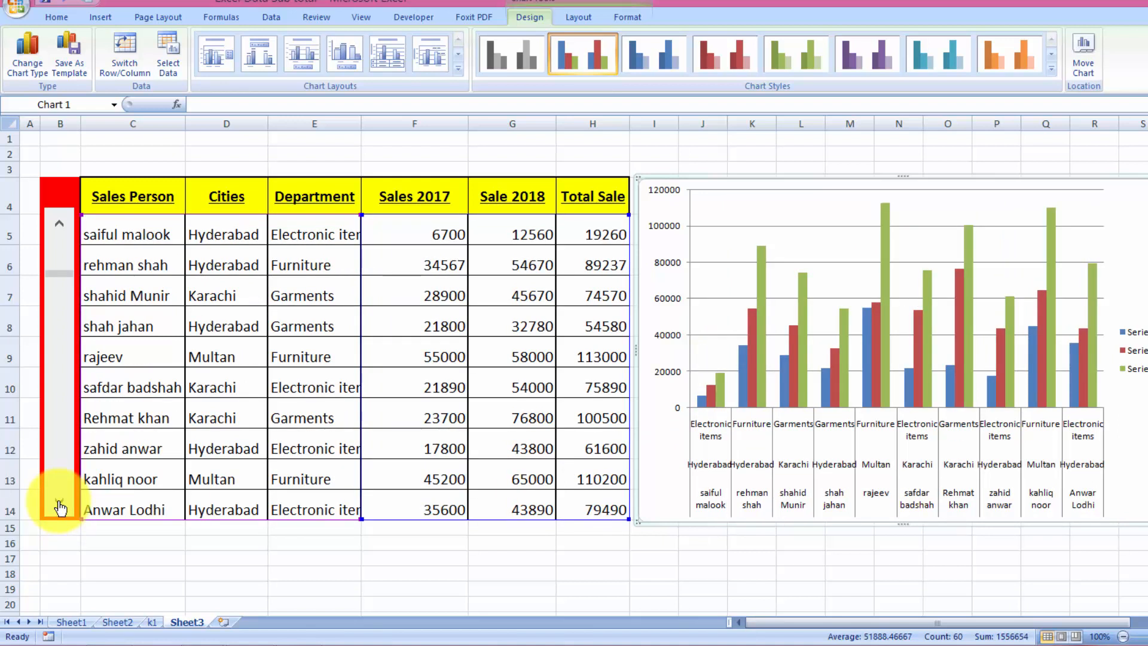
left_click(60, 507)
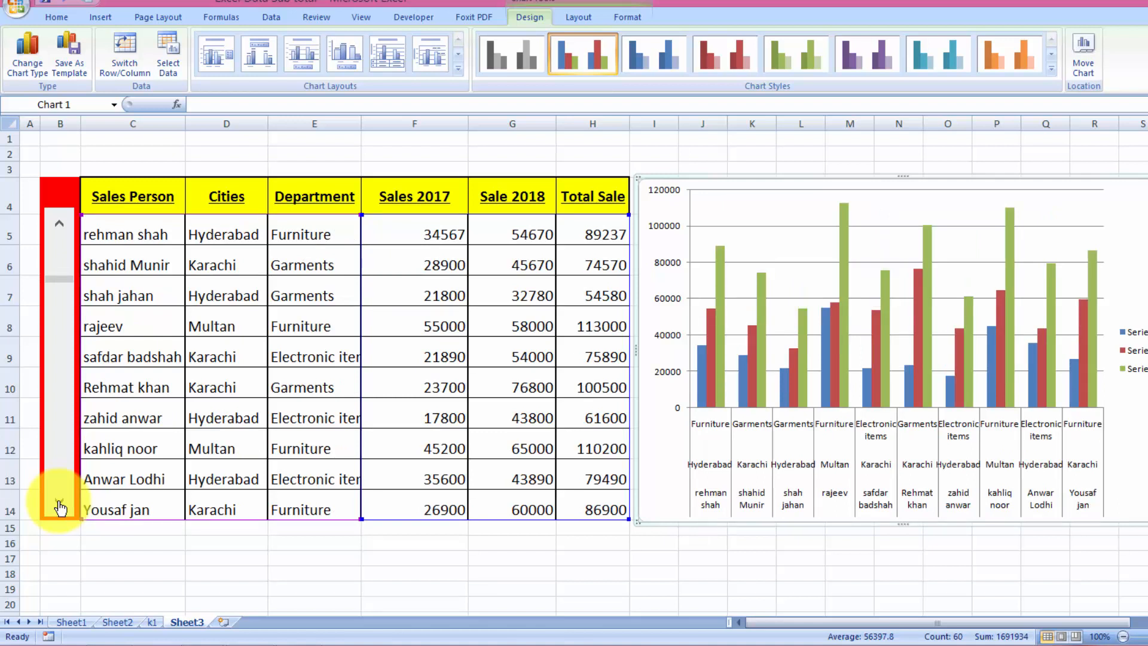
left_click(60, 507)
left_click(60, 507)
left_click(59, 507)
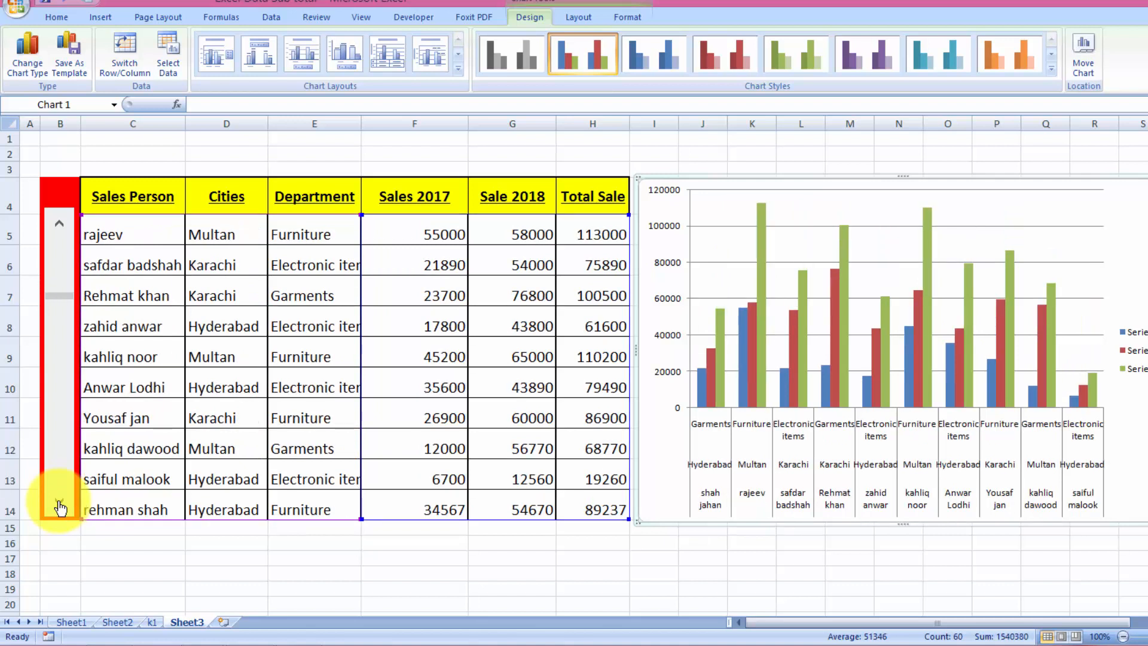
left_click(60, 508)
left_click(60, 507)
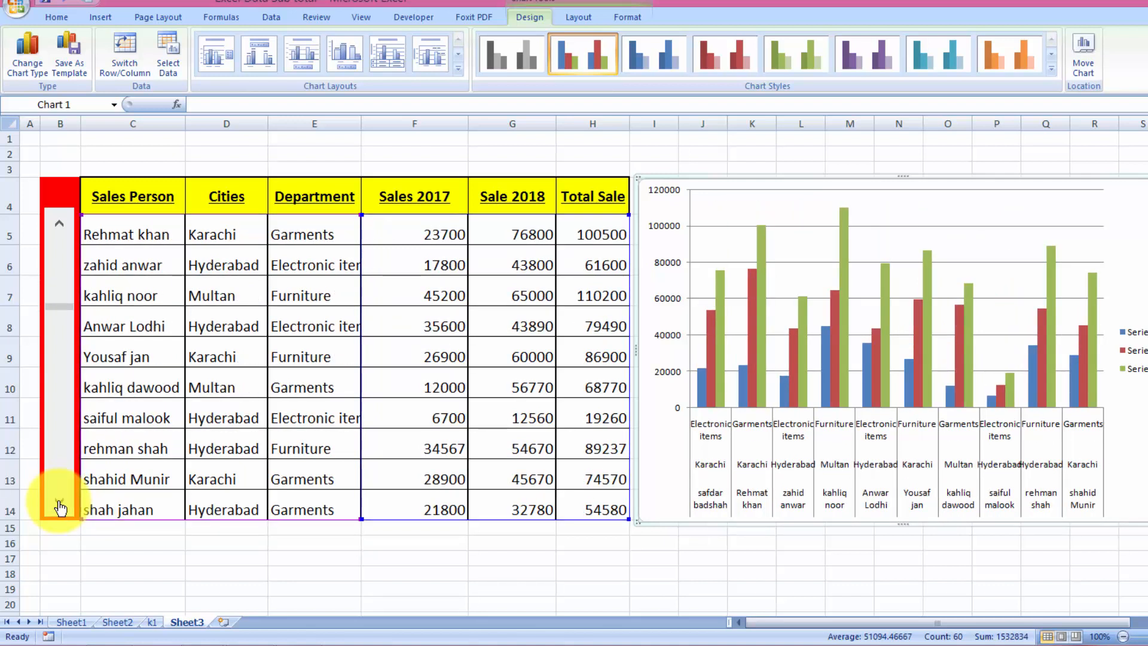
left_click(60, 508)
left_click(60, 507)
left_click(60, 507)
left_click(60, 507)
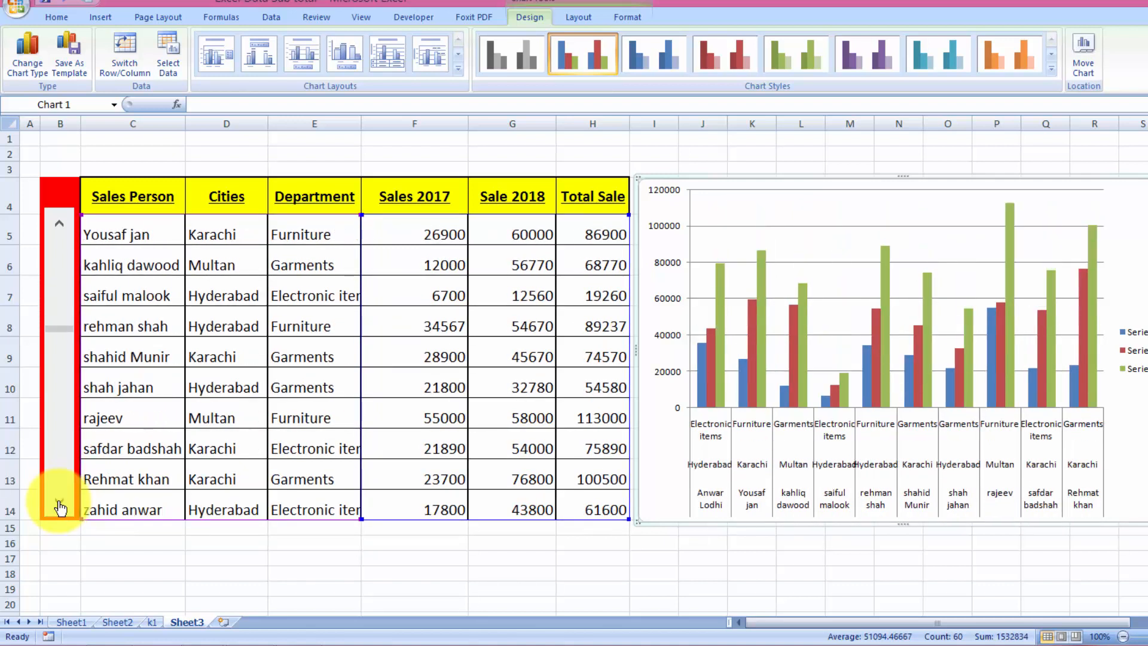
left_click(60, 507)
left_click(60, 507)
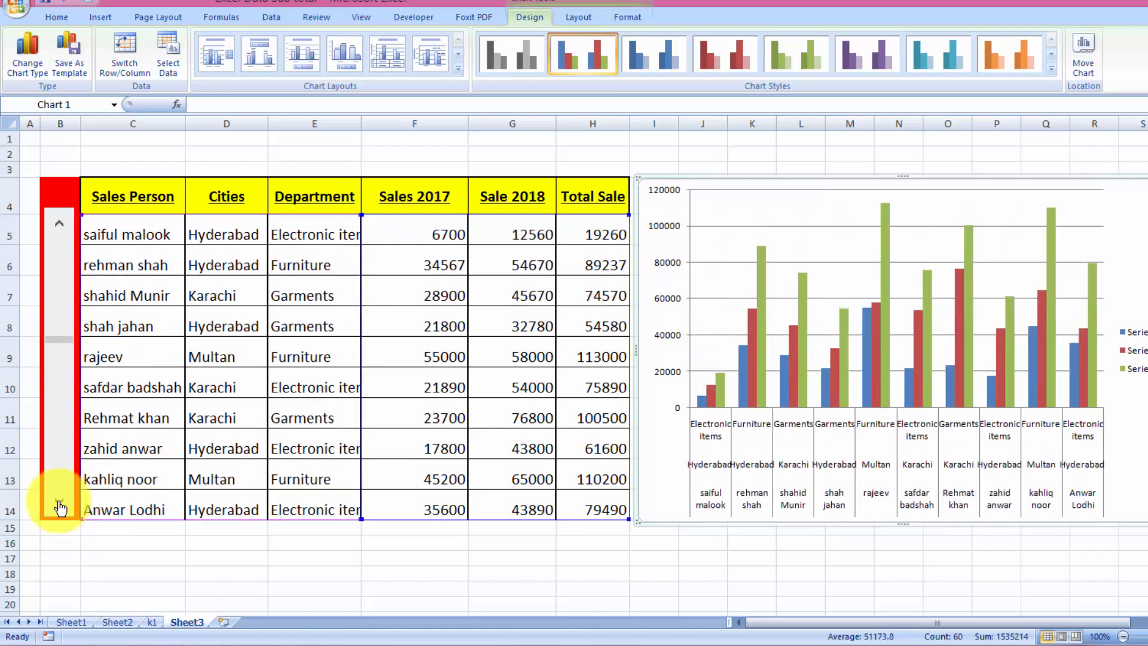
left_click(60, 507)
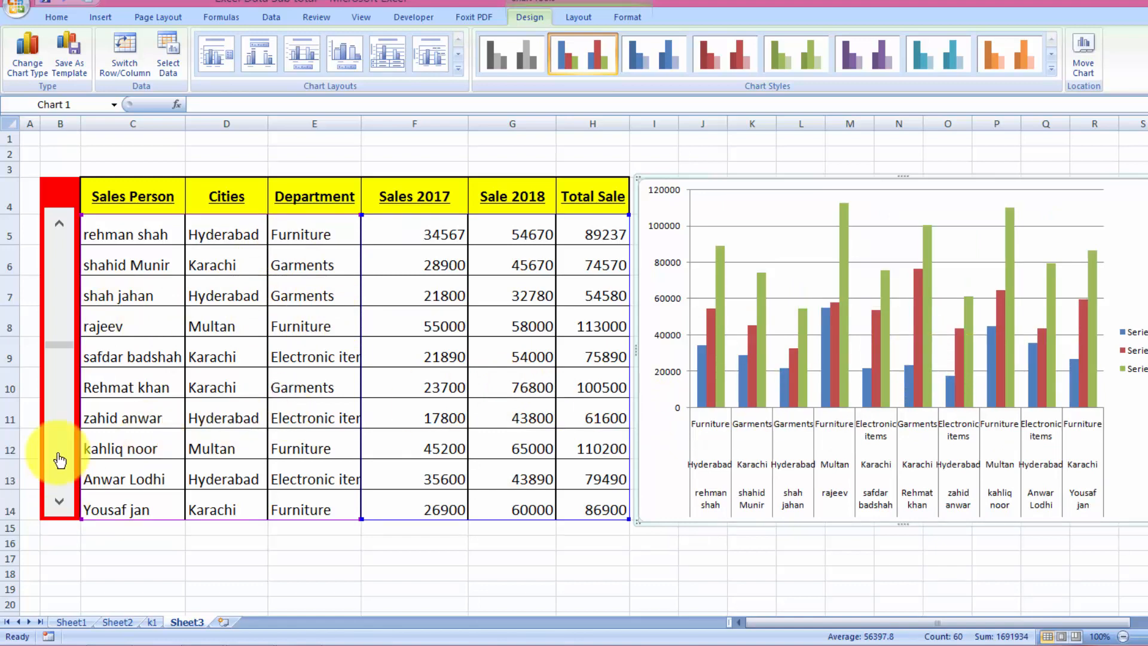
Run the scroll bar quickly to the Grand Total row and back to the first record while watching the chart
left_click(60, 423)
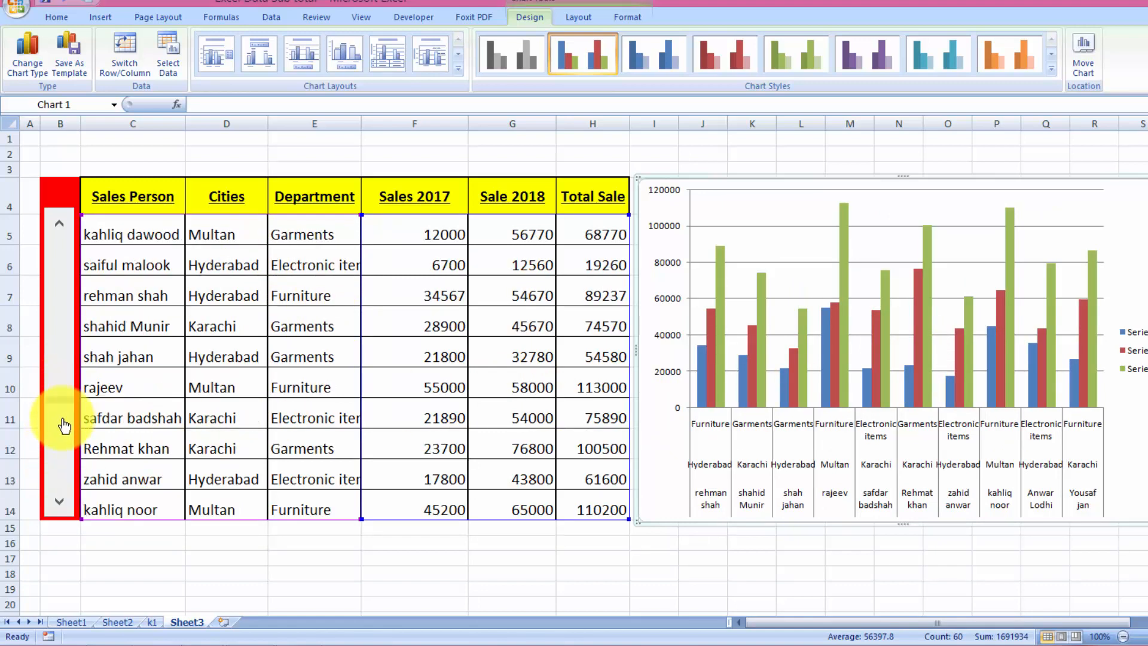
left_click(62, 472)
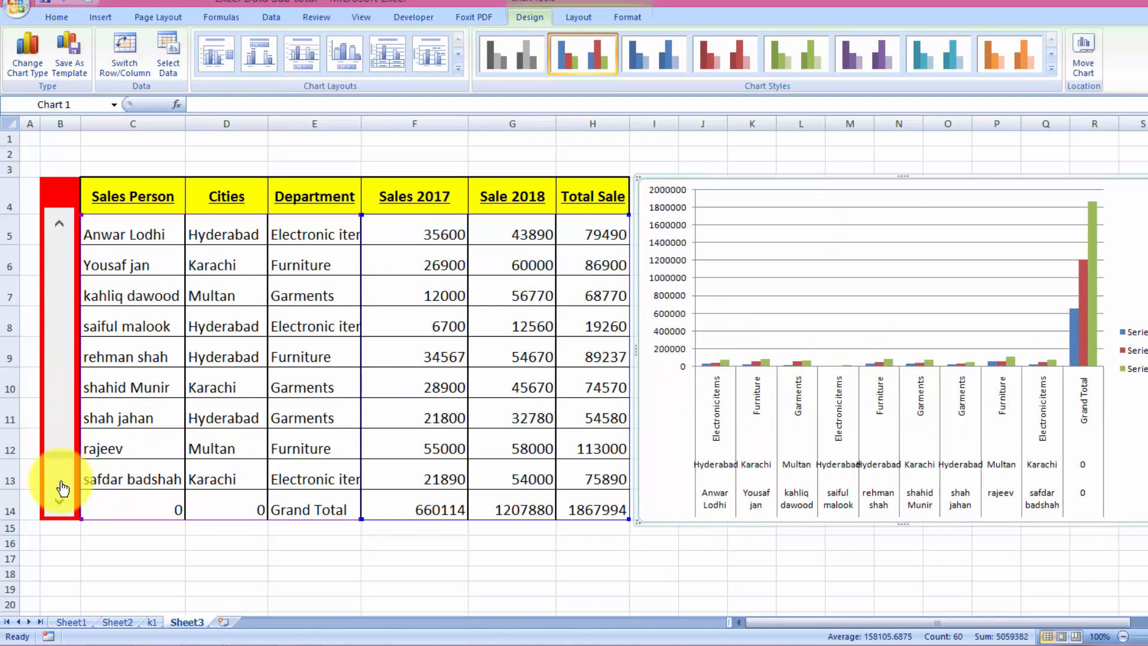
left_click_drag(63, 489, 63, 413)
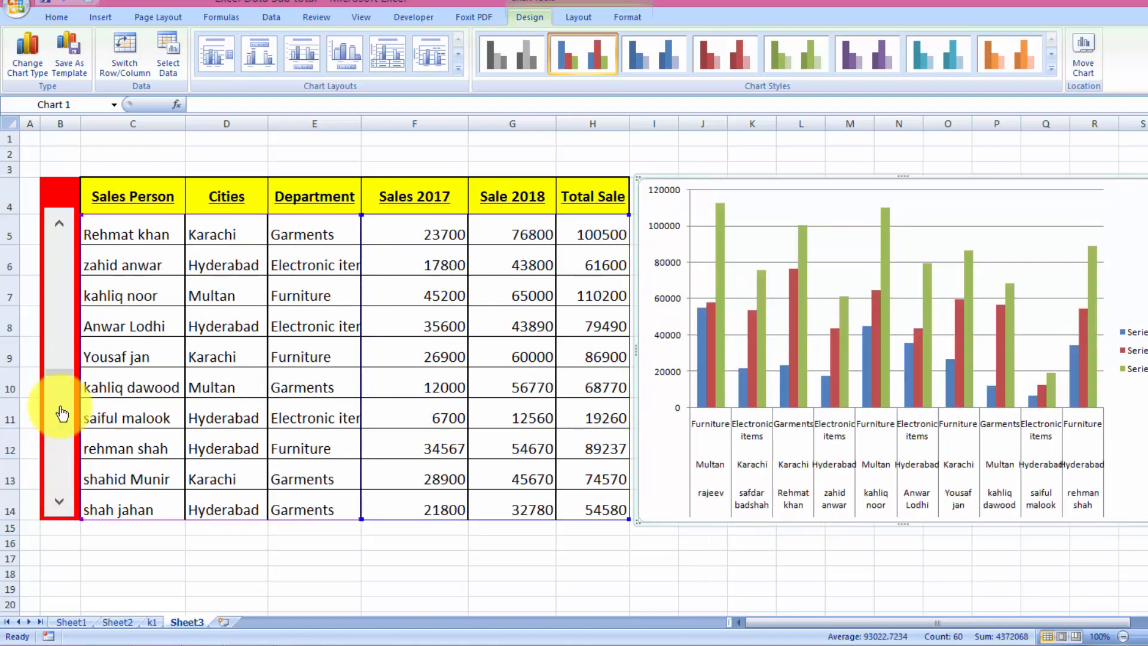
left_click(61, 388)
left_click(70, 329)
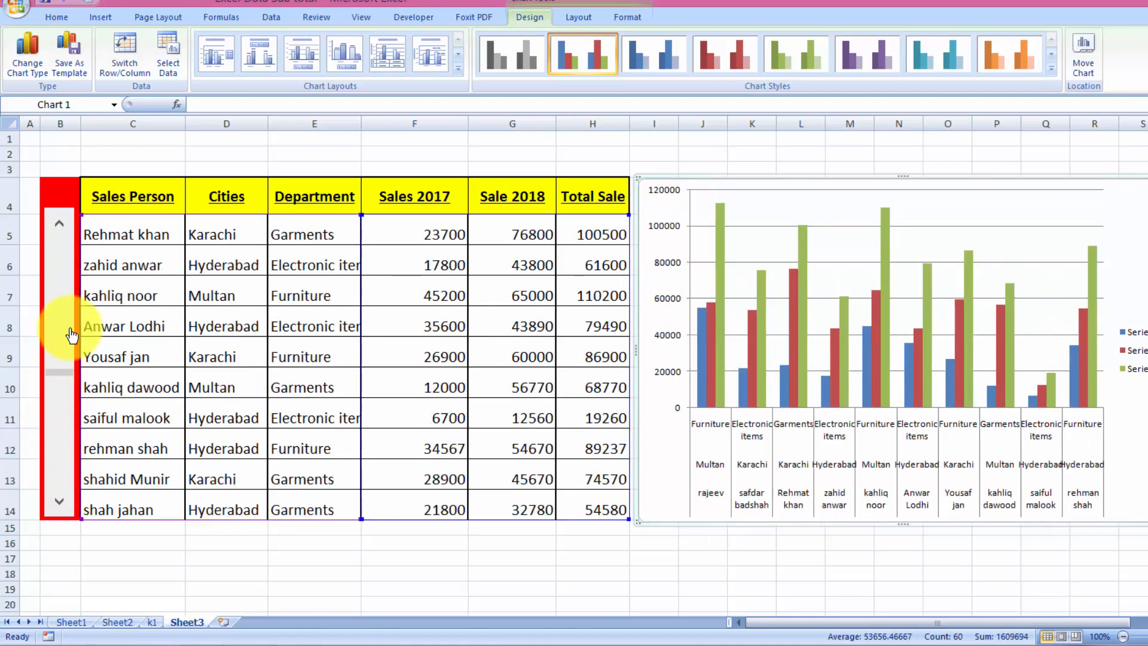
left_click(71, 335)
left_click(68, 305)
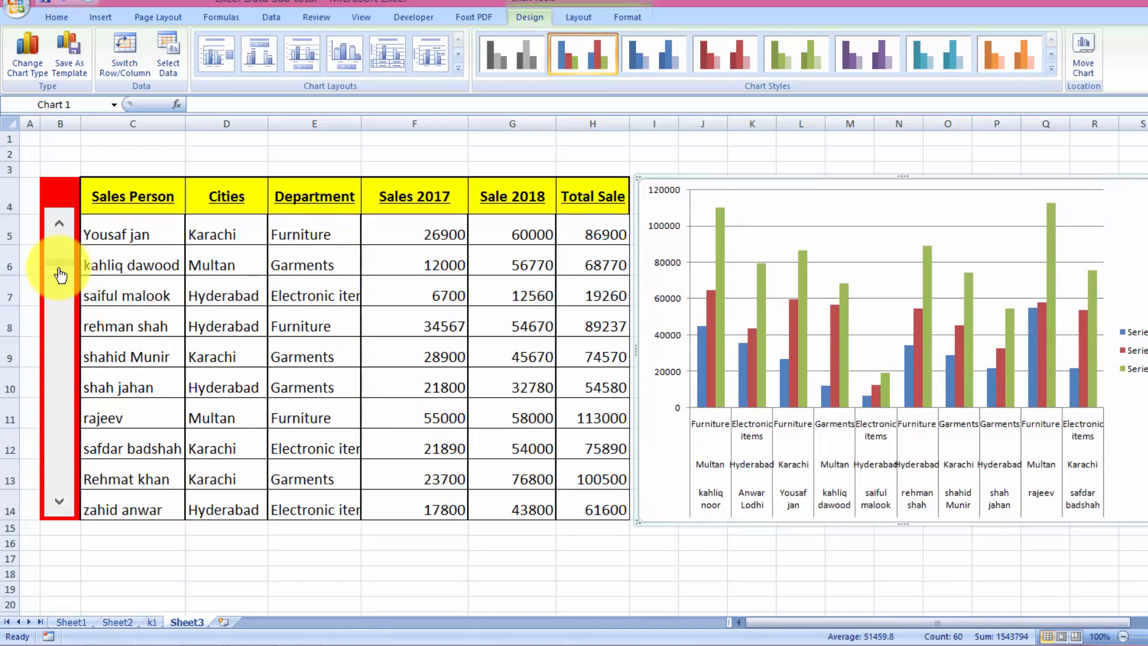
left_click(59, 269)
left_click(59, 247)
left_click(61, 254)
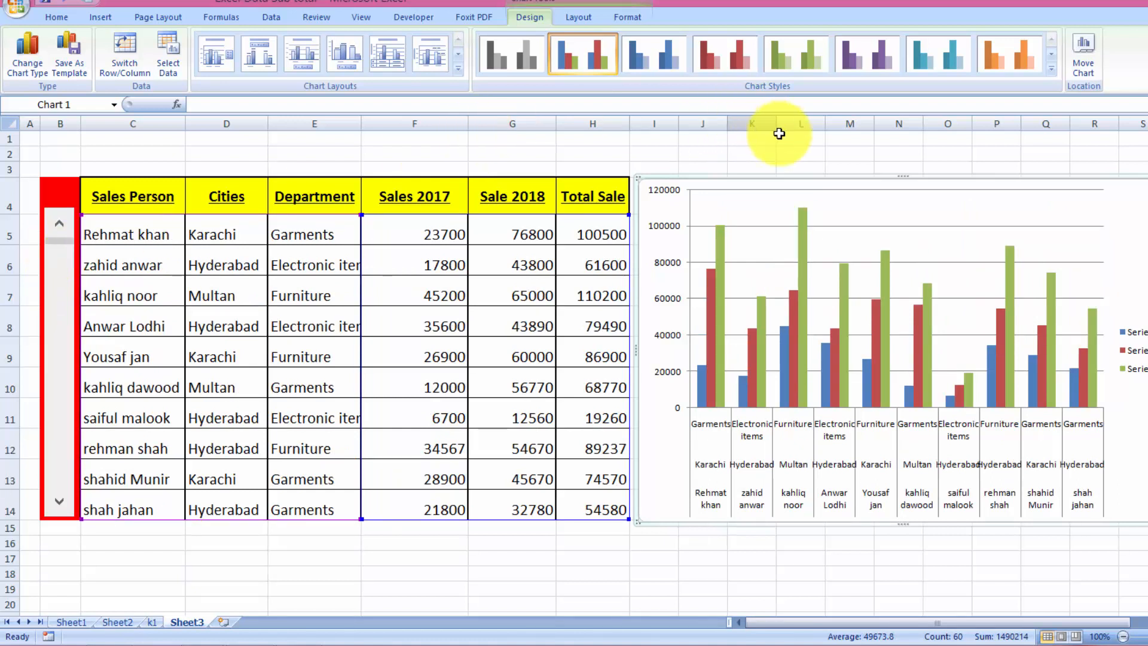
Try several chart layouts and apply the one with a title above and the legend at the right of the plot
left_click(459, 70)
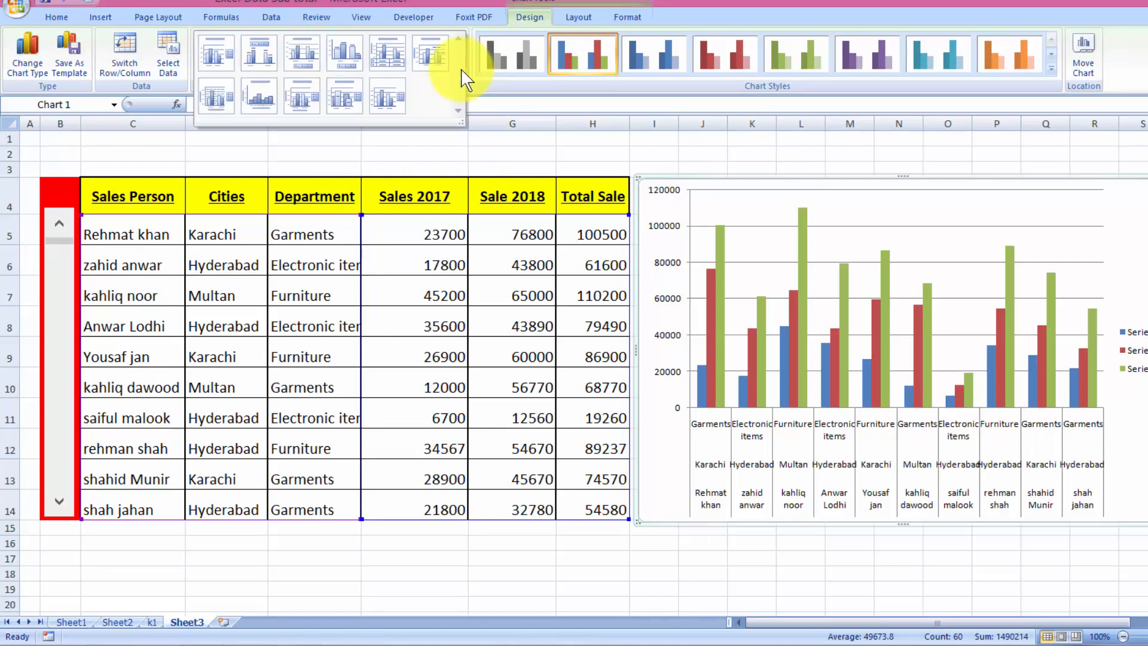
left_click(345, 55)
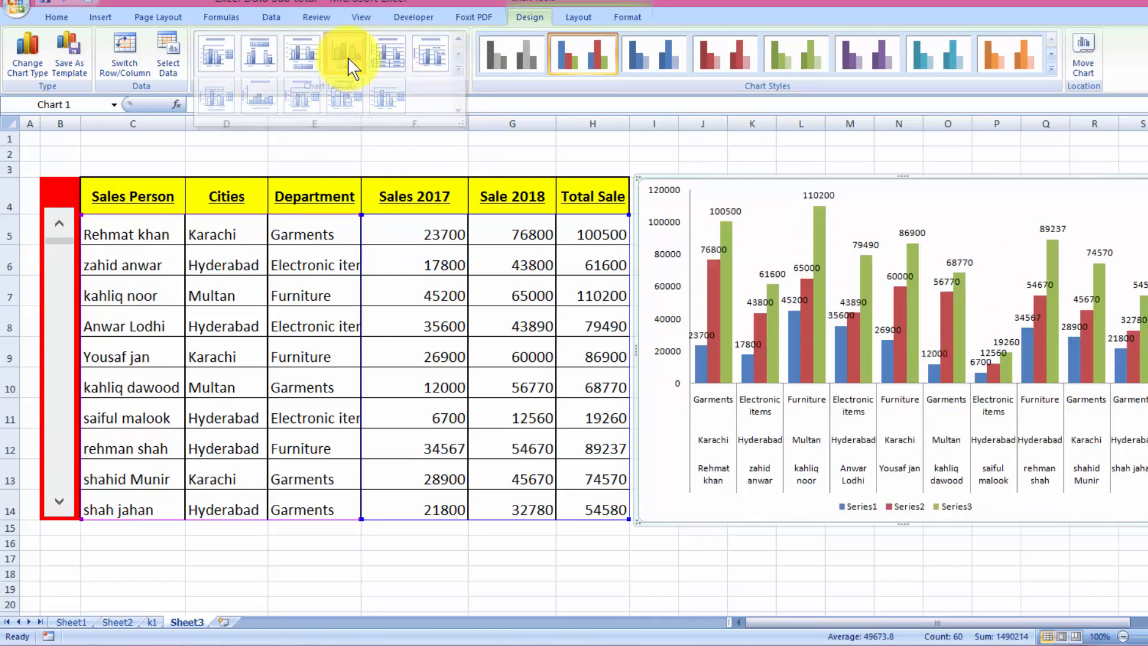
left_click(303, 59)
left_click(252, 69)
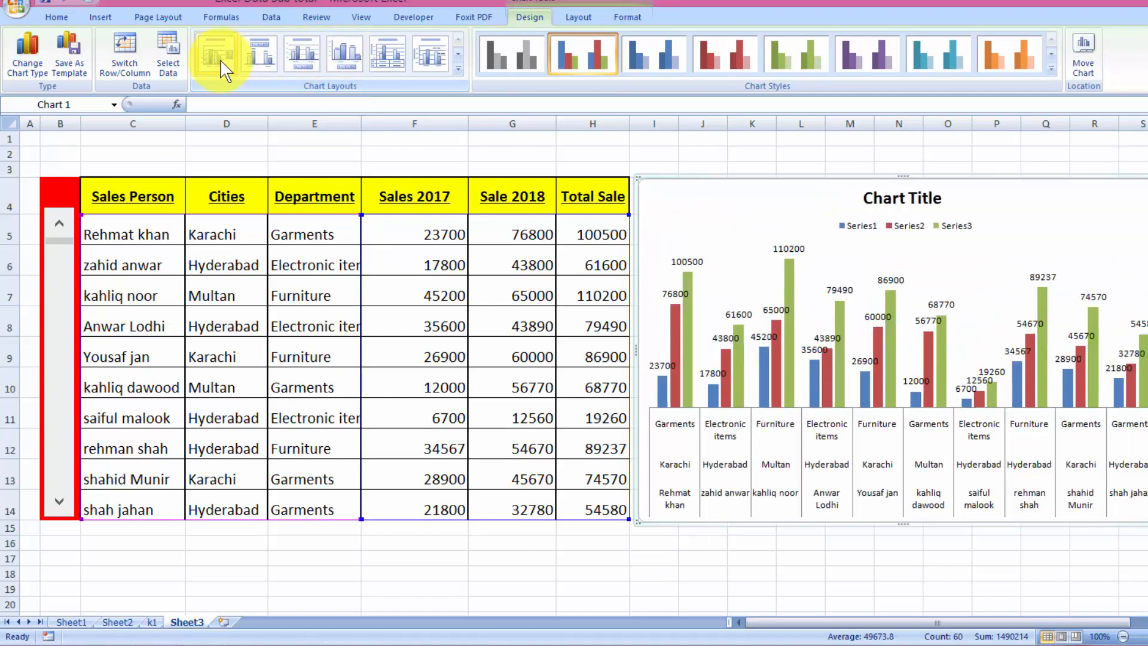
left_click(222, 67)
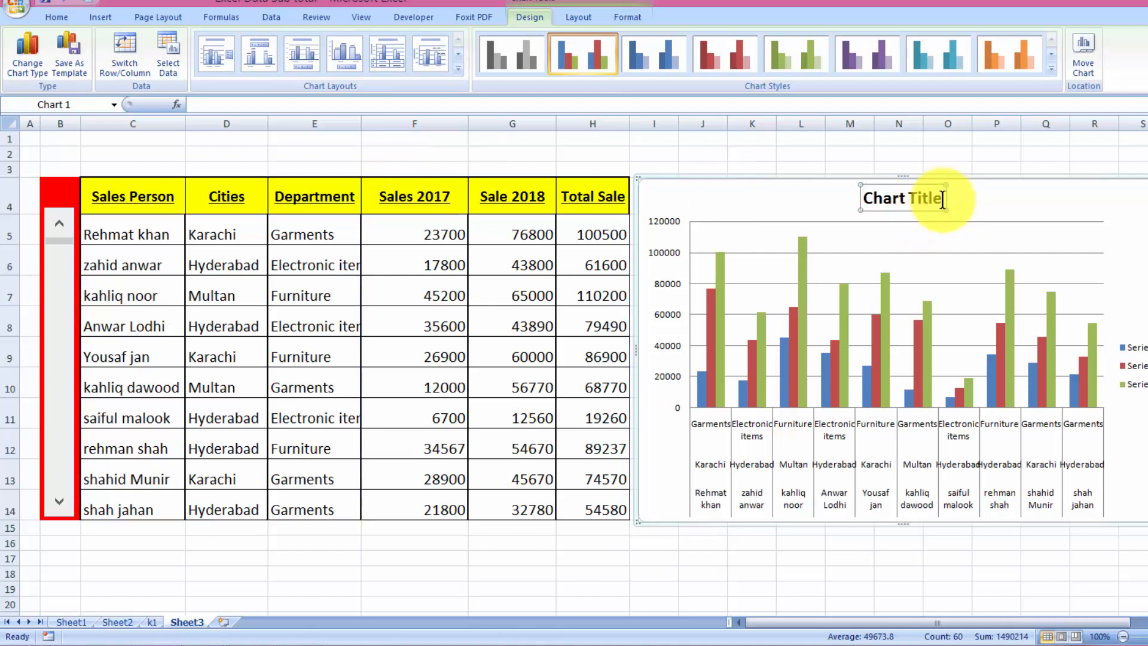
Replace the placeholder chart title with "Sales"
left_click_drag(941, 199, 869, 196)
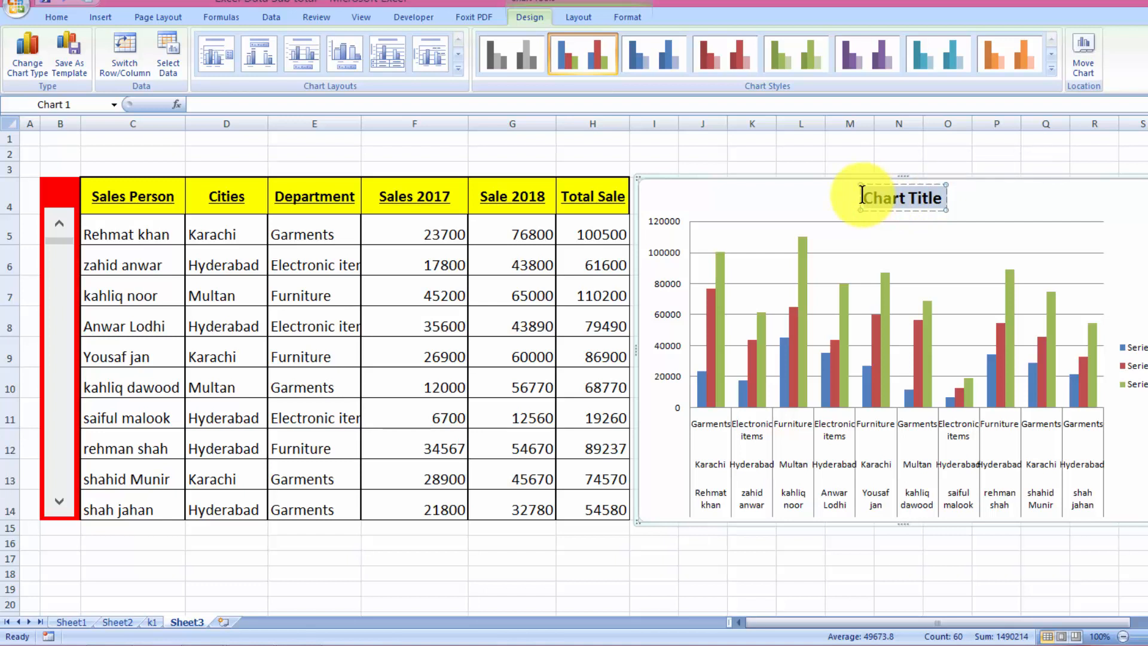
type("Sales")
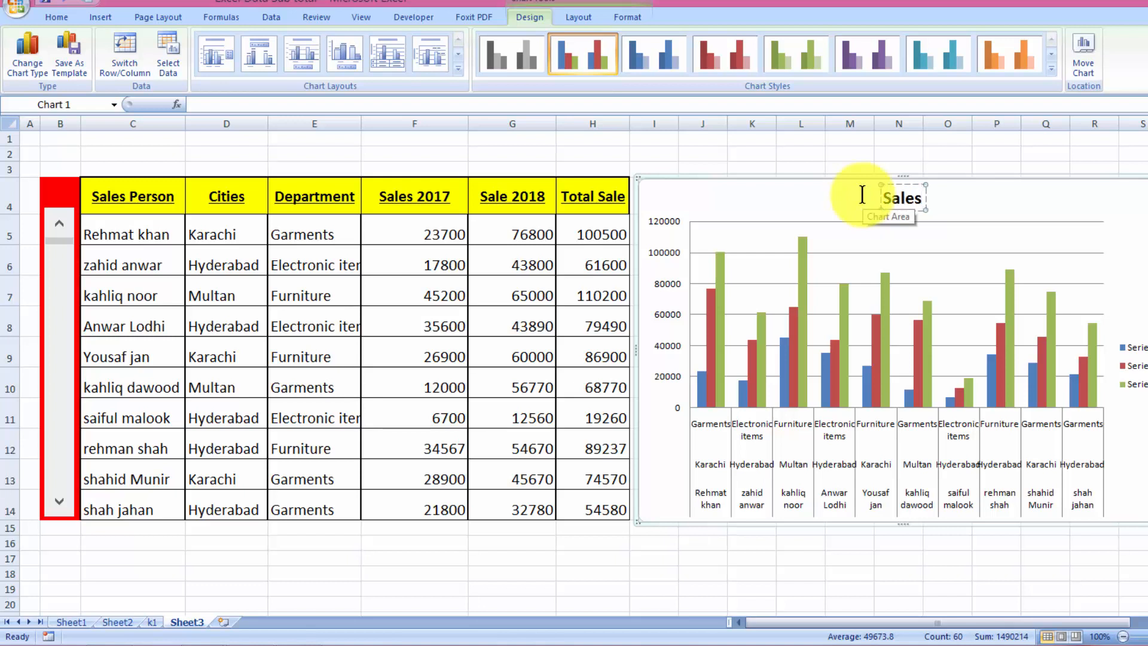
left_click(1020, 202)
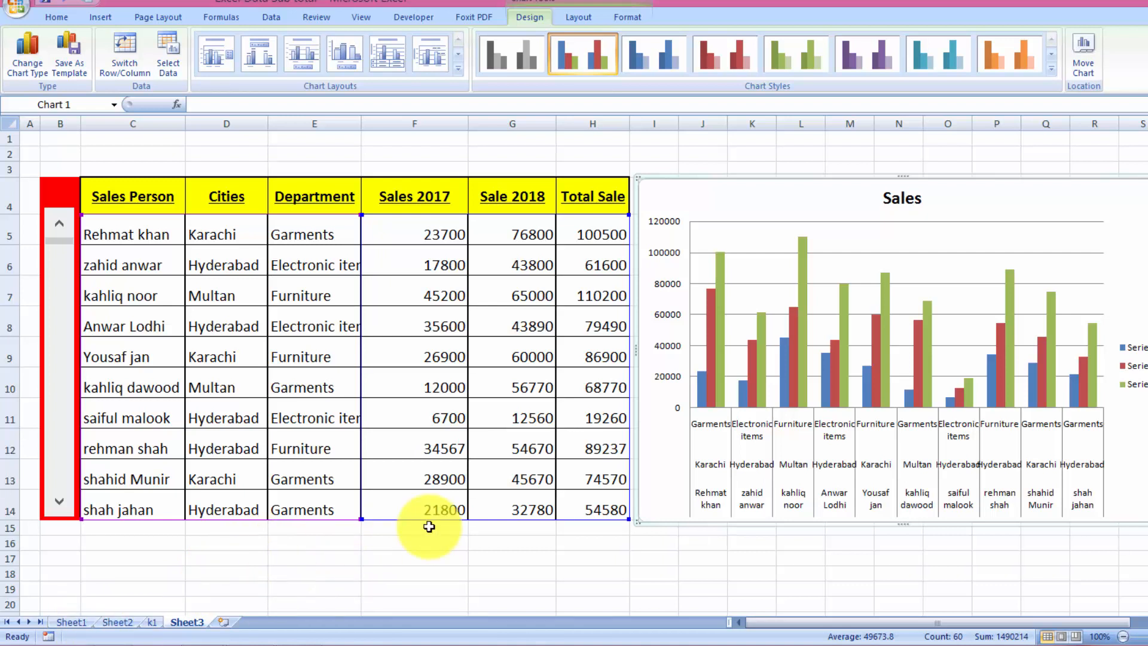
Go back to Sheet1 and view the header and first source sales records
left_click(77, 622)
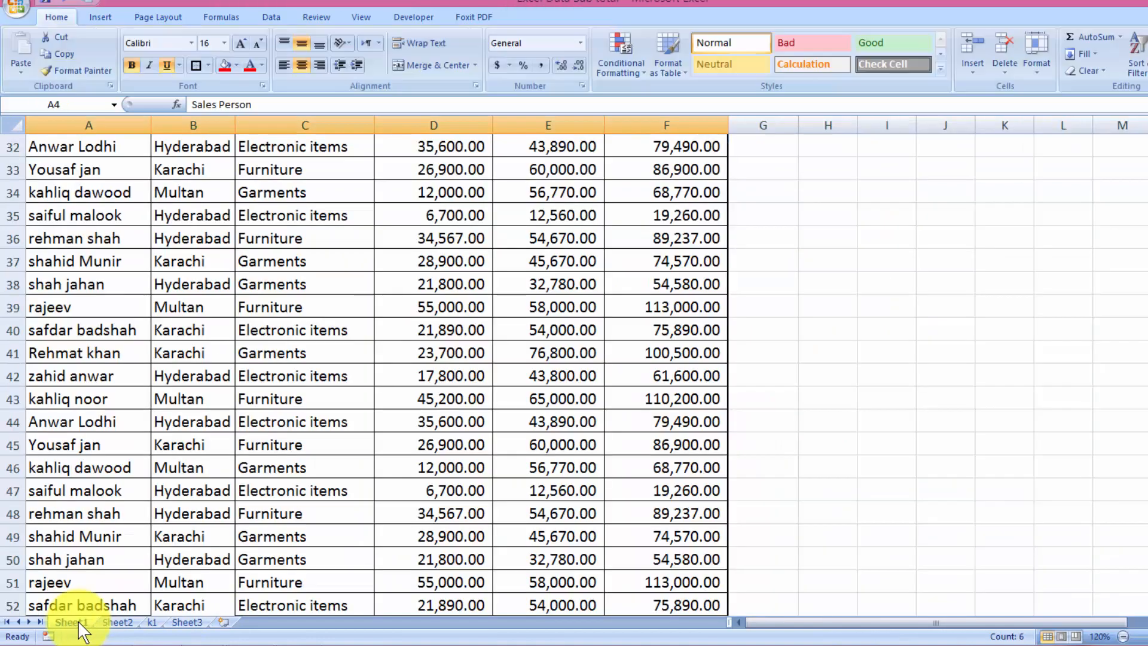
scroll(714, 287, "up", 10)
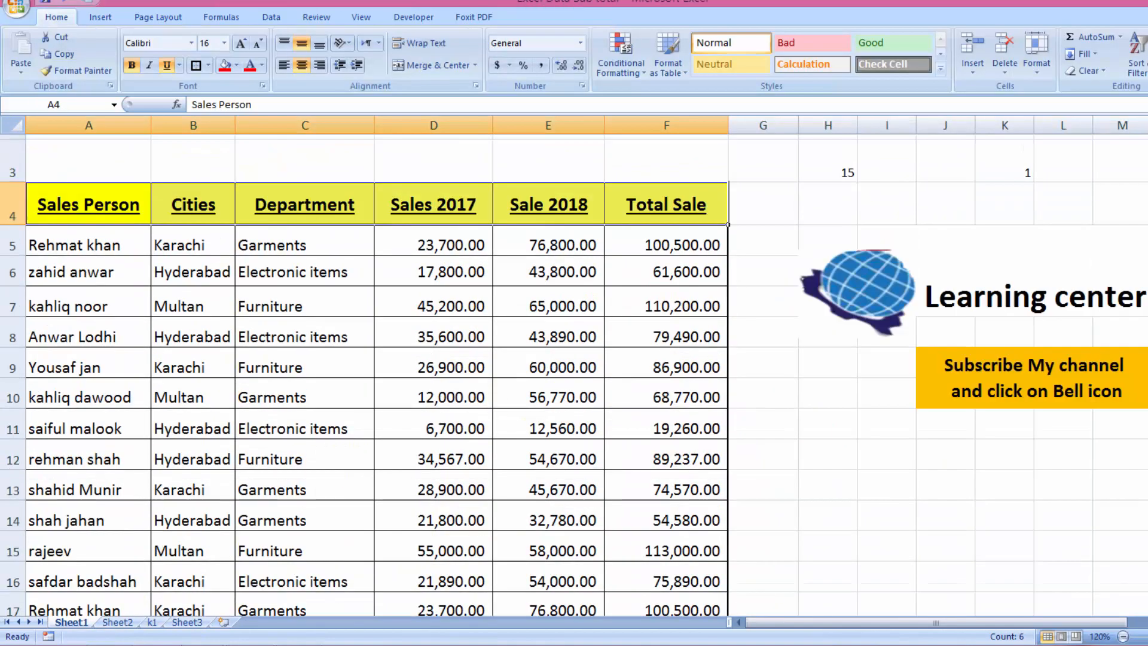